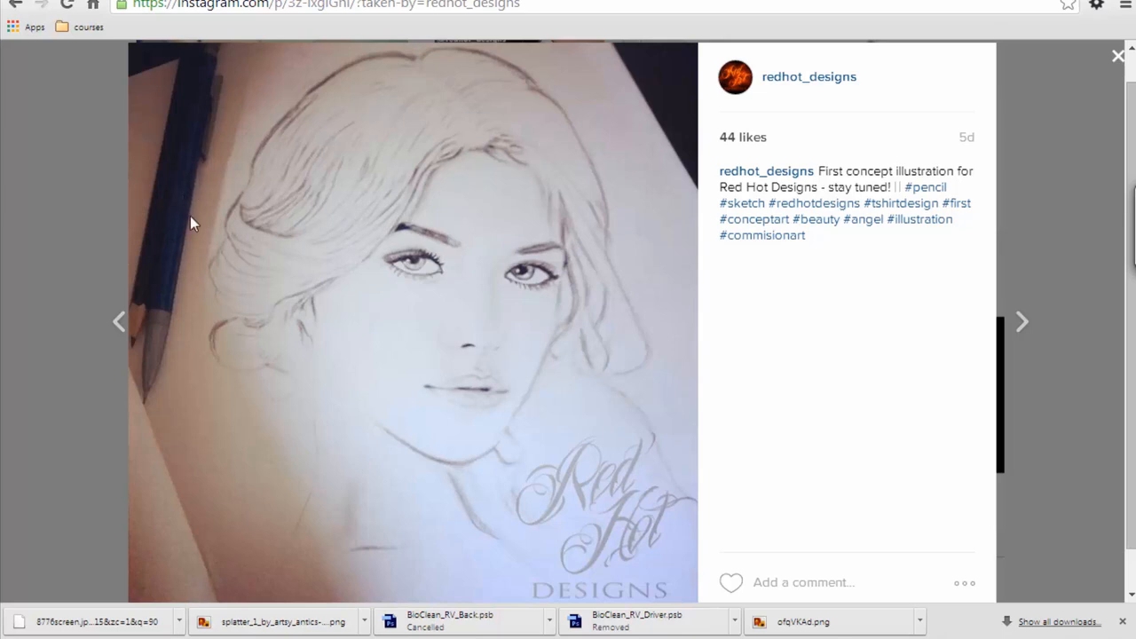
# Step: Look through the Instagram profile's posts and view the photo of the hand drawing beside a wine glass
pyautogui.click(1109, 61)
pyautogui.scroll(-3, 1029, 97)
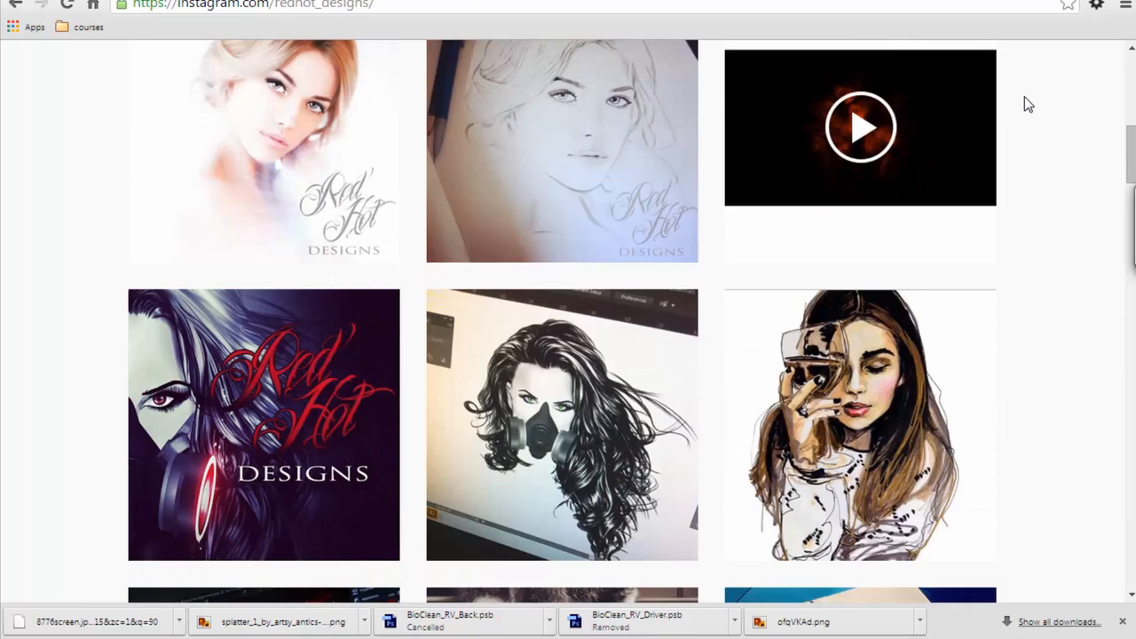
pyautogui.scroll(-5, 1025, 99)
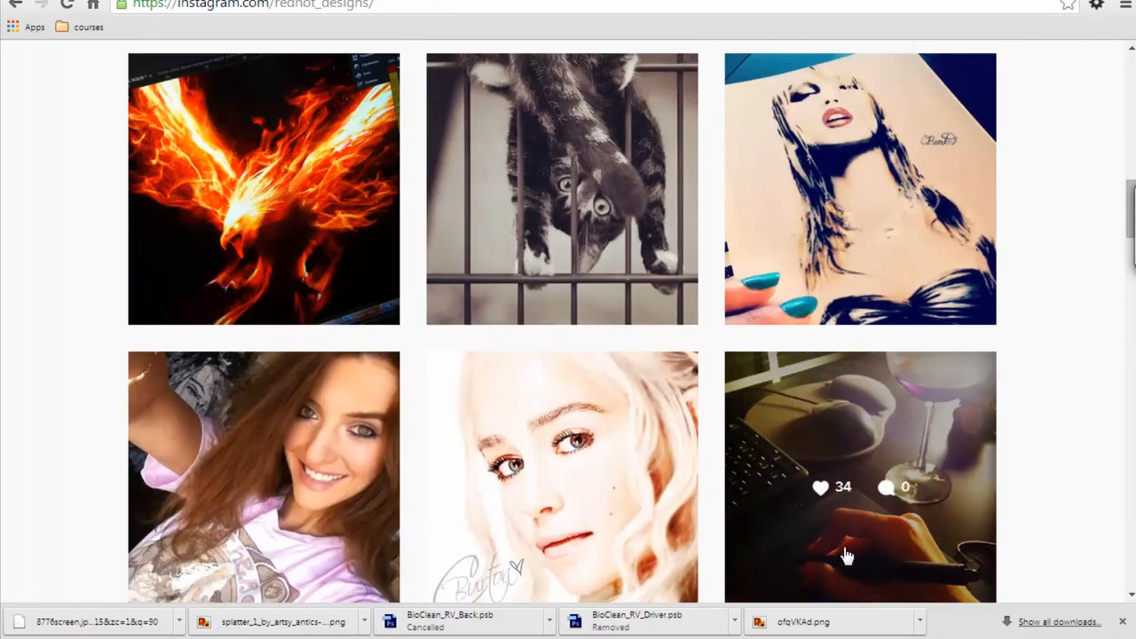
pyautogui.click(942, 420)
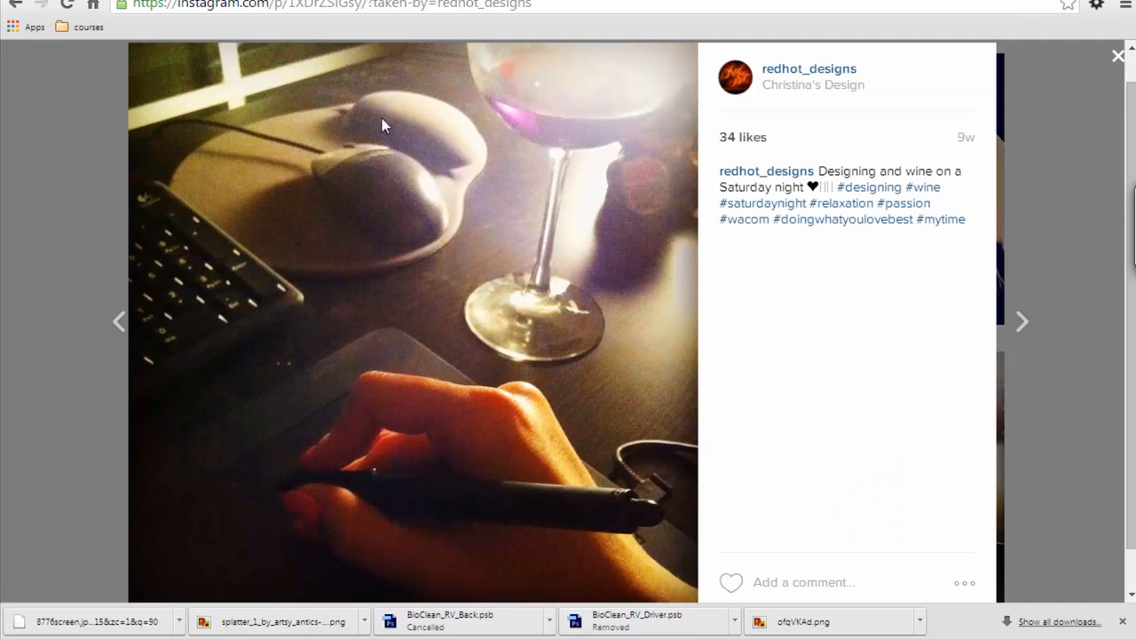
pyautogui.click(13, 196)
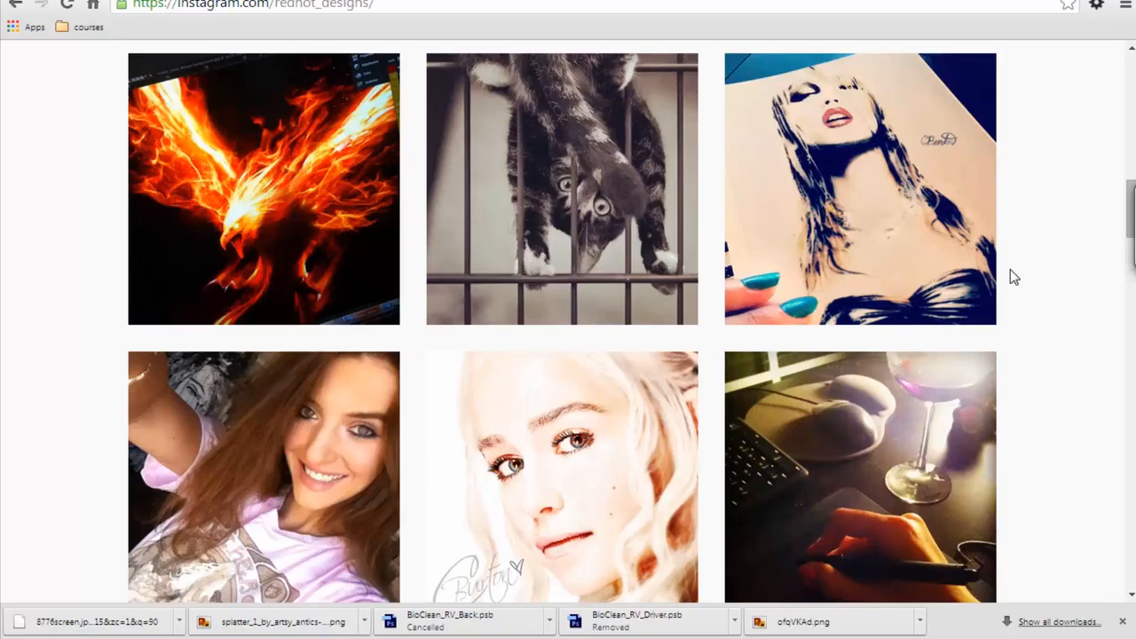
# Step: View the blue digital portrait of a woman further along the profile and return to the post grid
pyautogui.scroll(-7, 1037, 296)
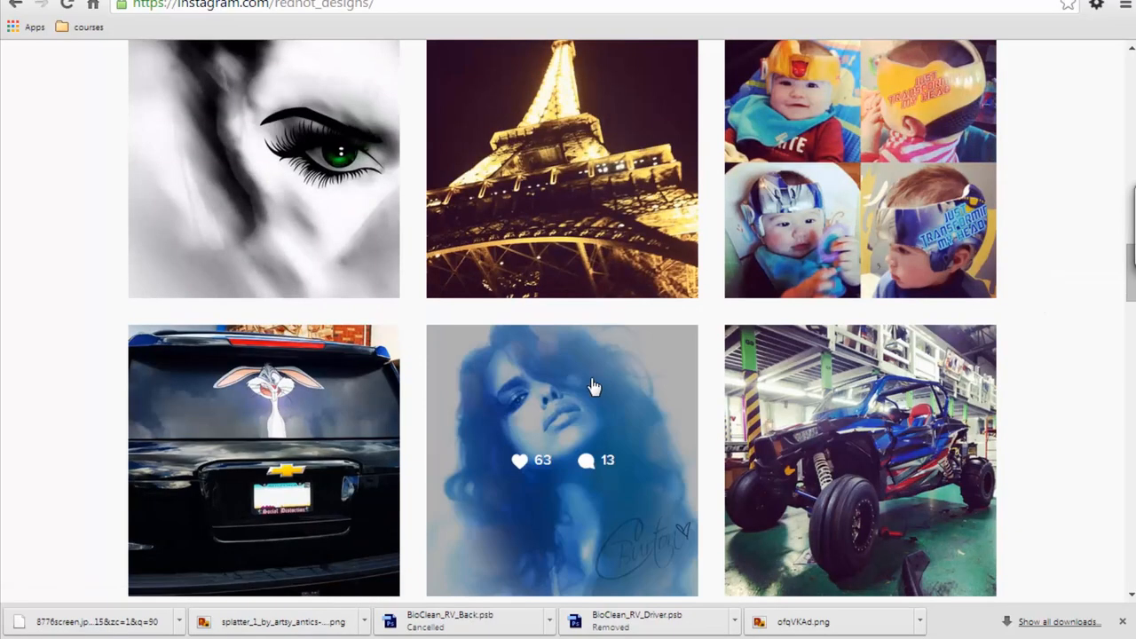
pyautogui.click(593, 386)
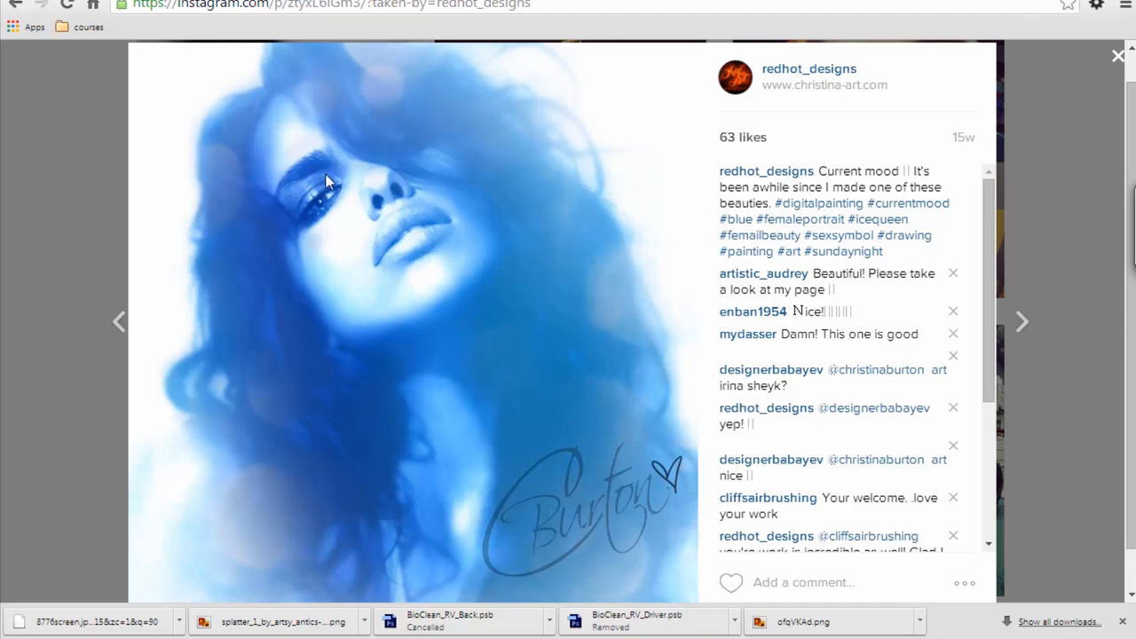
pyautogui.click(33, 175)
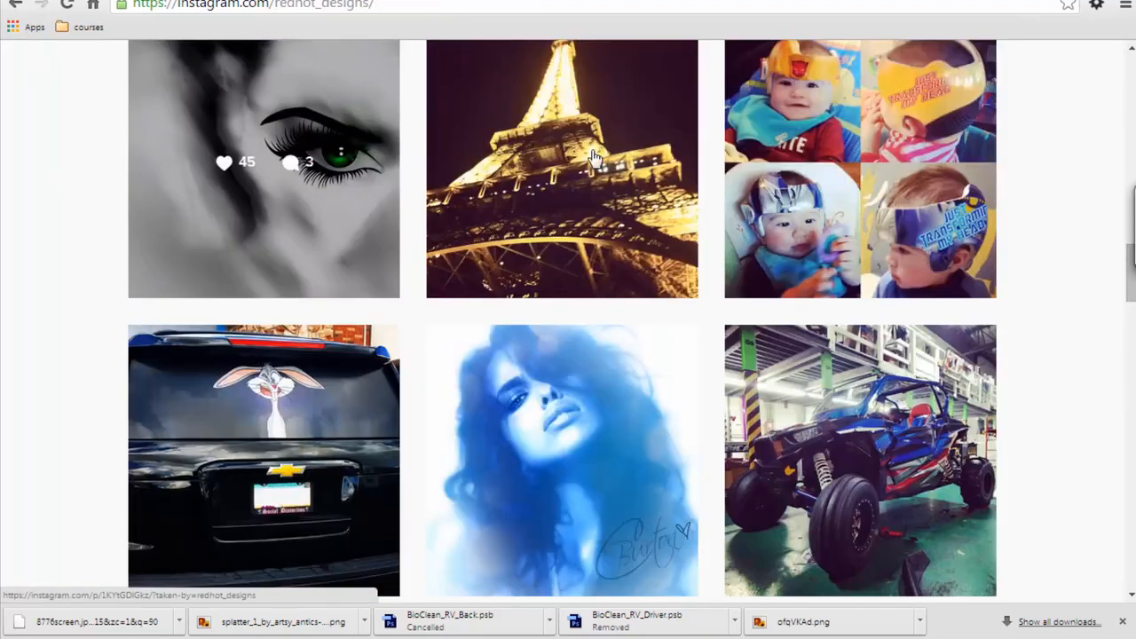
# Step: Go back to the start of the profile and examine the sketches, portraits and logo artwork among its recent posts
pyautogui.scroll(6, 1056, 241)
pyautogui.scroll(10, 1067, 222)
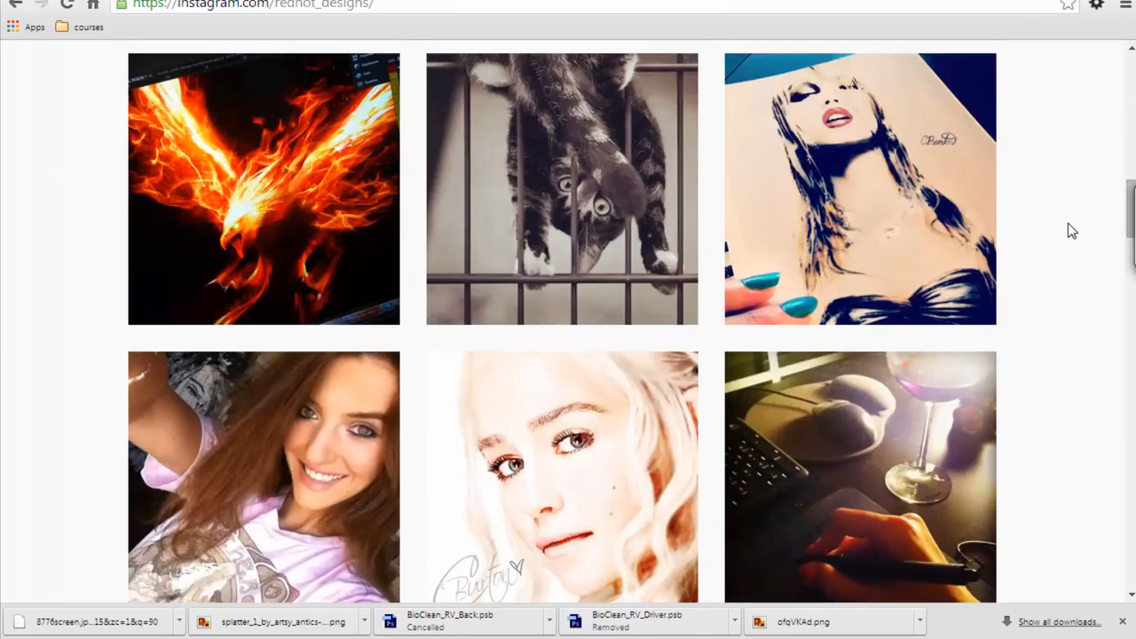
pyautogui.scroll(2, 1064, 230)
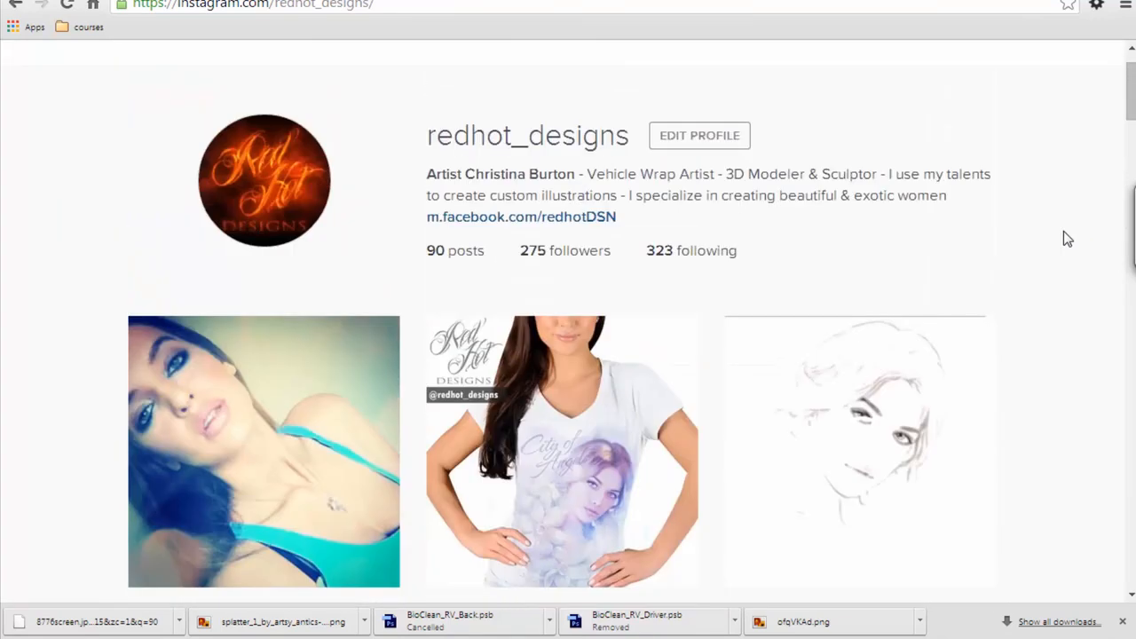
pyautogui.scroll(-3, 1061, 233)
pyautogui.scroll(-1, 1065, 239)
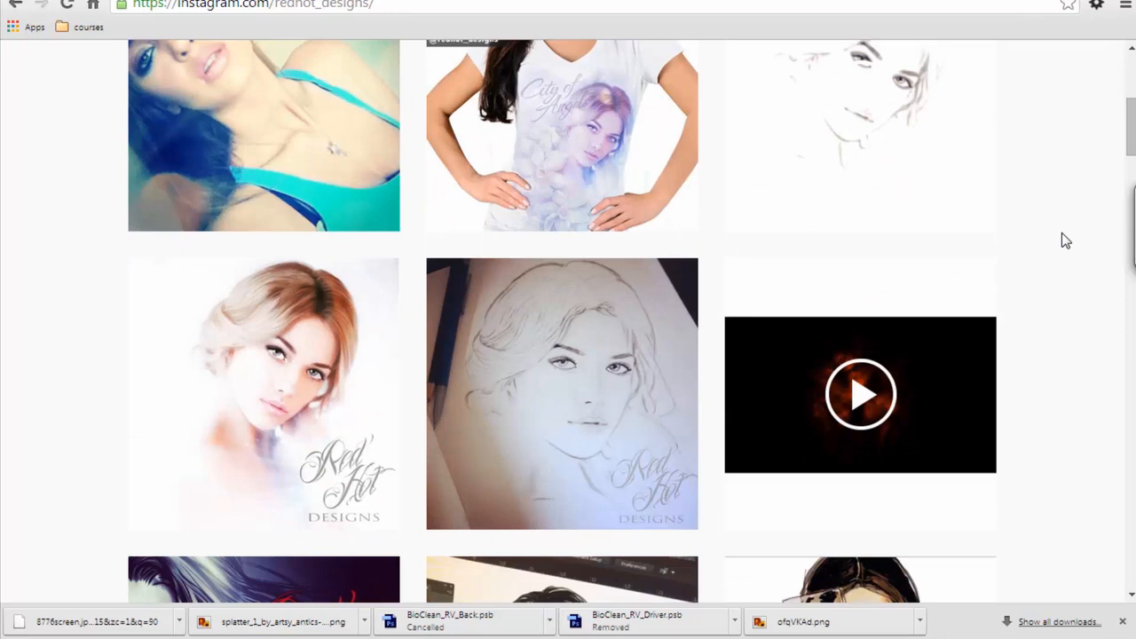
pyautogui.scroll(-2, 1062, 234)
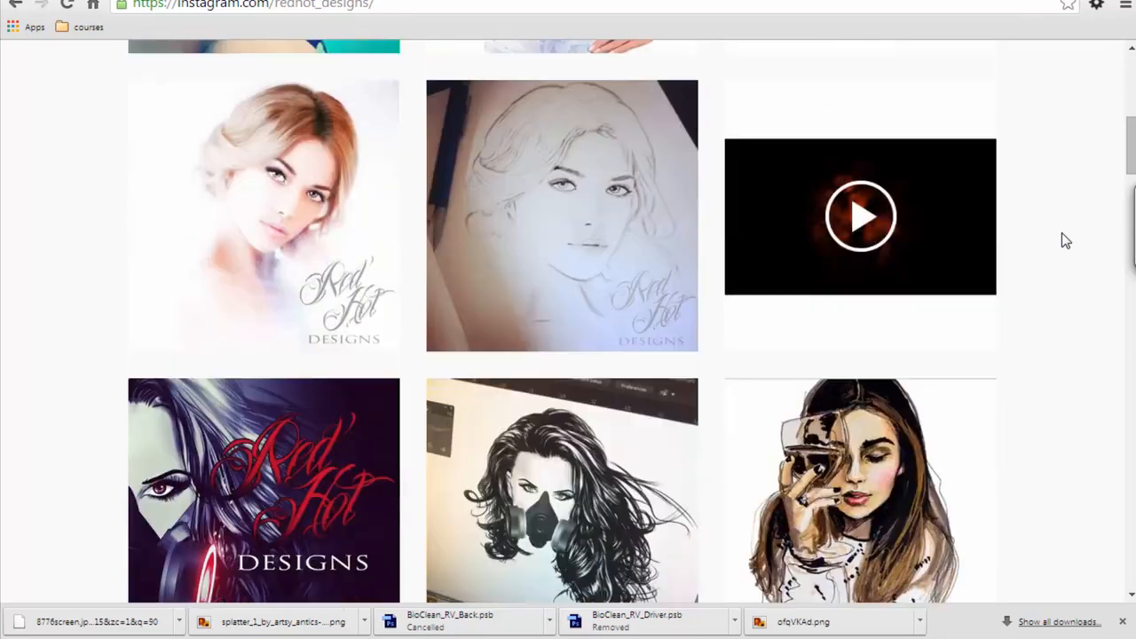
pyautogui.scroll(-2, 1082, 247)
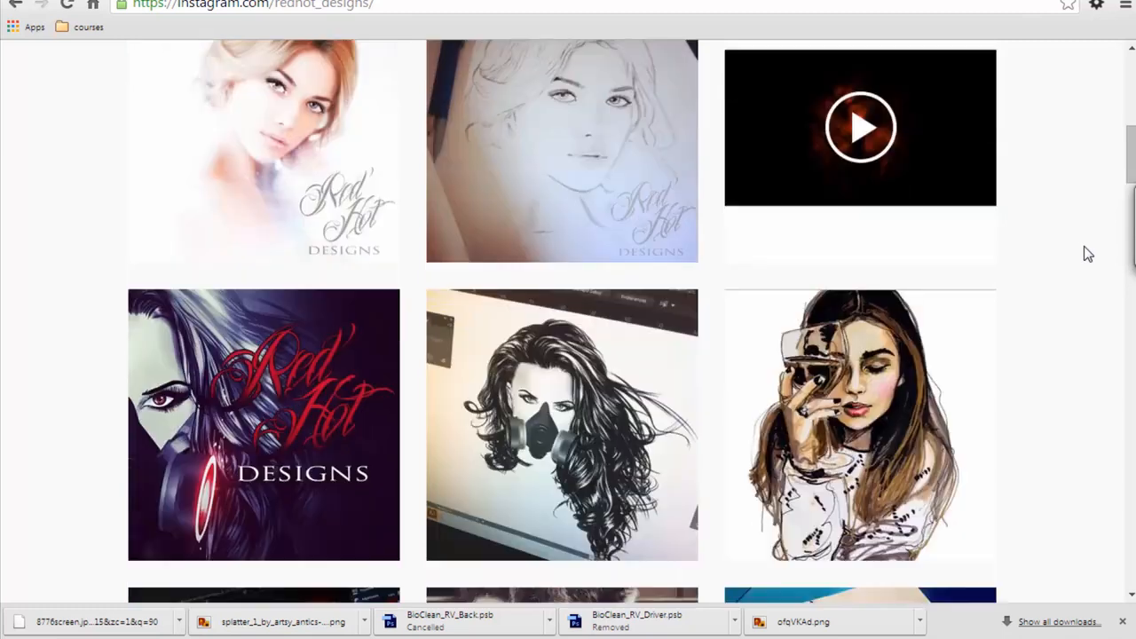
pyautogui.scroll(-2, 1084, 251)
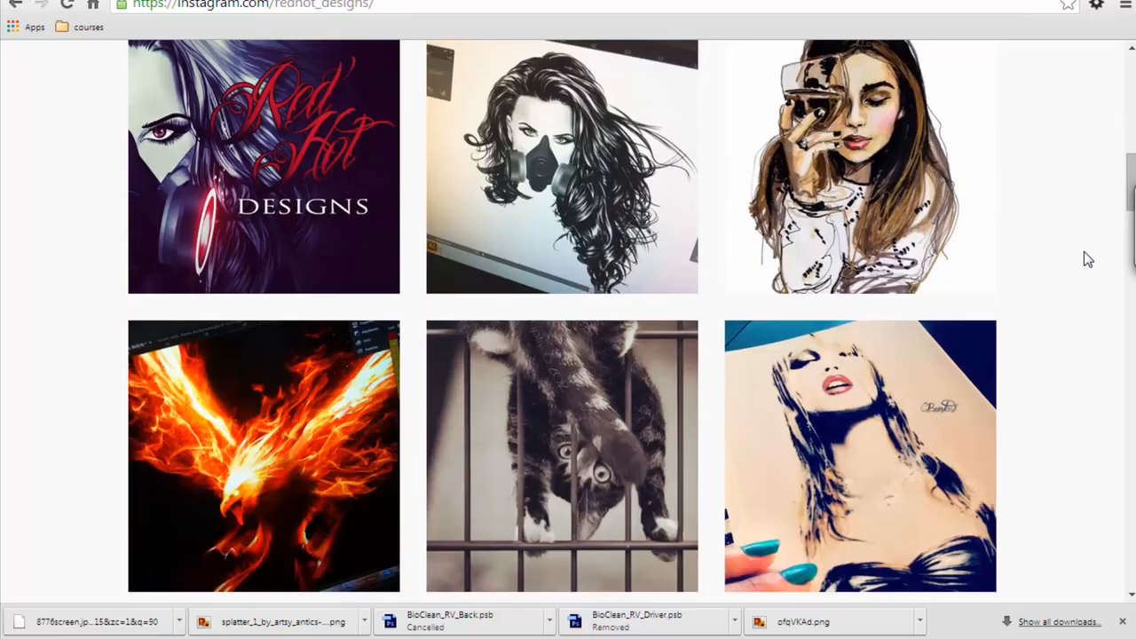
pyautogui.scroll(-4, 1084, 251)
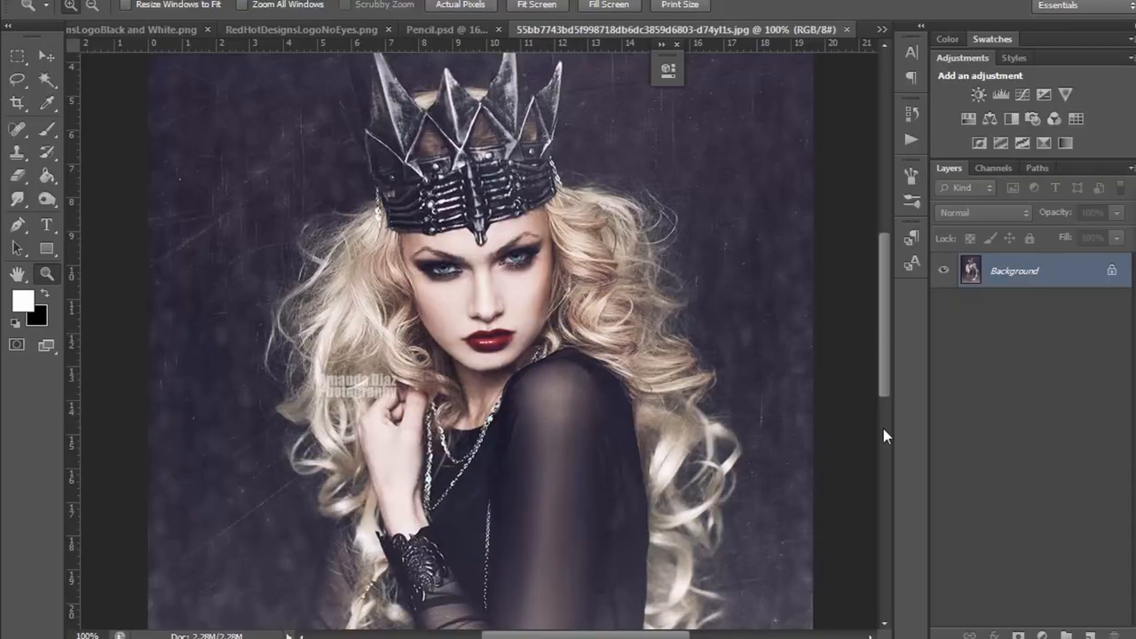
# Step: Examine the reference photo of the crowned woman, from the crown's spikes to her face and hand
pyautogui.moveTo(884, 395); pyautogui.dragTo(881, 353)
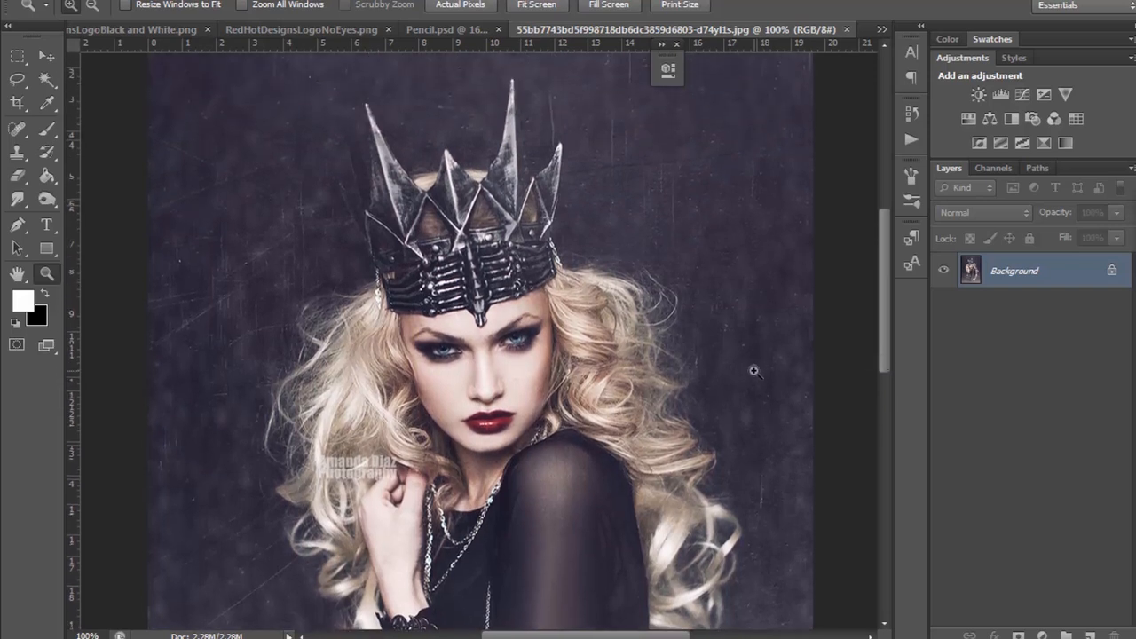
pyautogui.moveTo(884, 334); pyautogui.dragTo(884, 366)
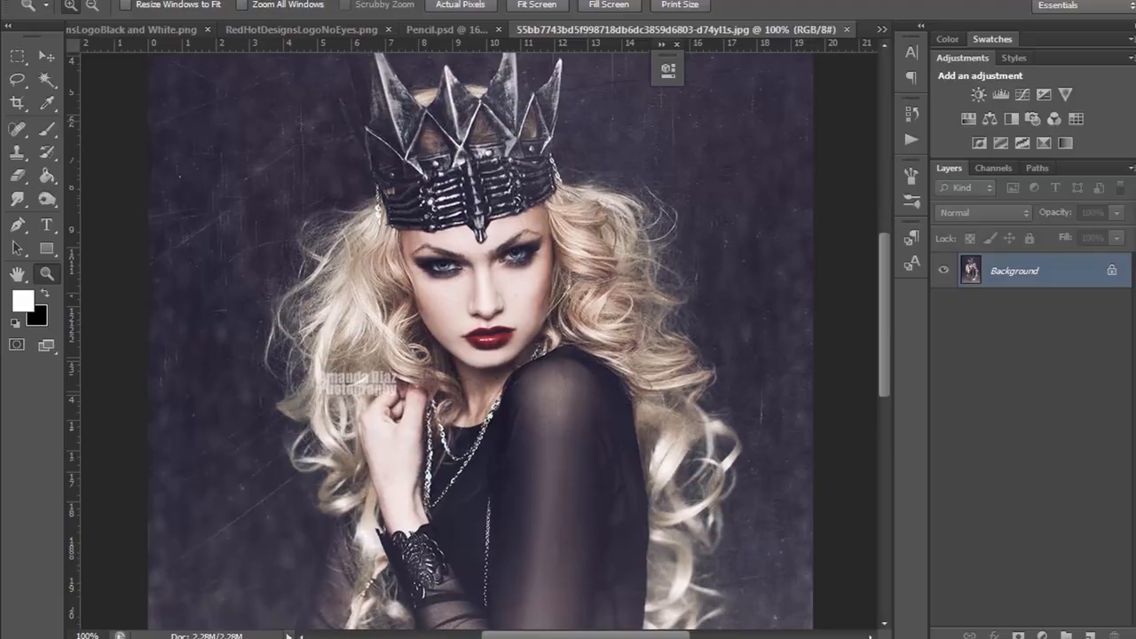
# Step: Switch to the browser, open the photographer's website from the search results and go to its Portfolio page
pyautogui.hotkey('alt', 'Tab')
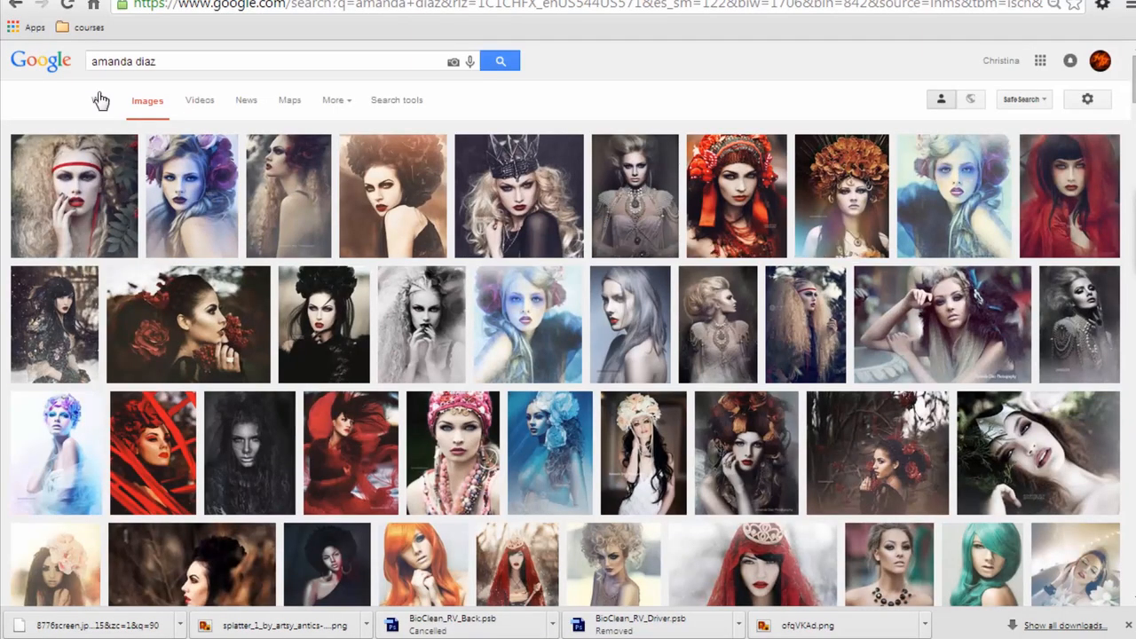
pyautogui.click(101, 100)
pyautogui.click(232, 299)
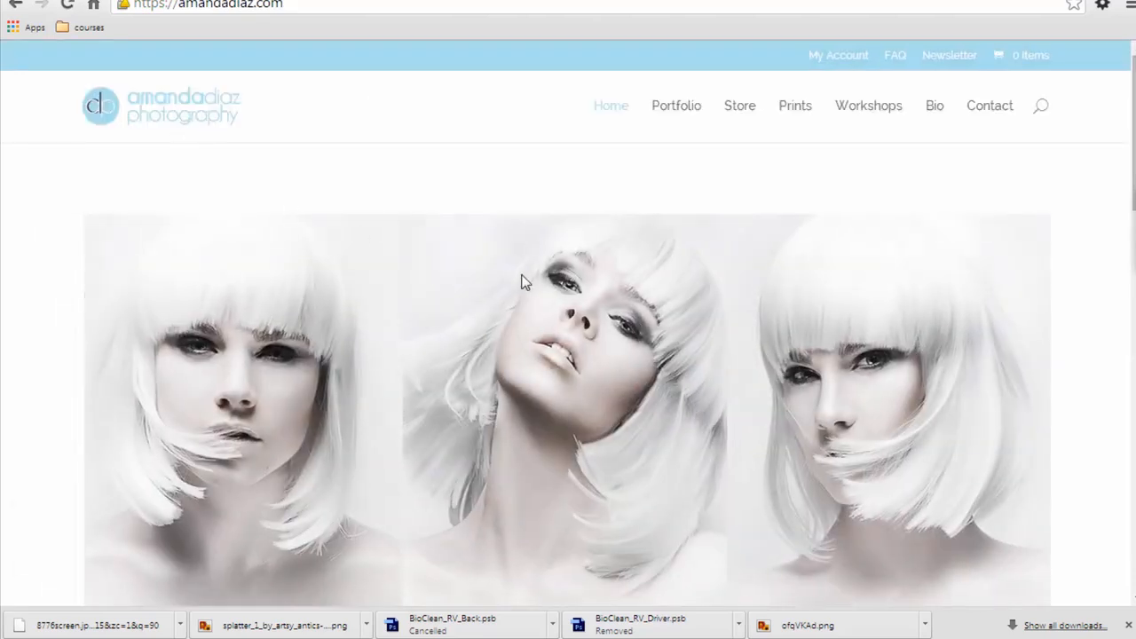
pyautogui.scroll(-7, 524, 286)
pyautogui.scroll(4, 650, 230)
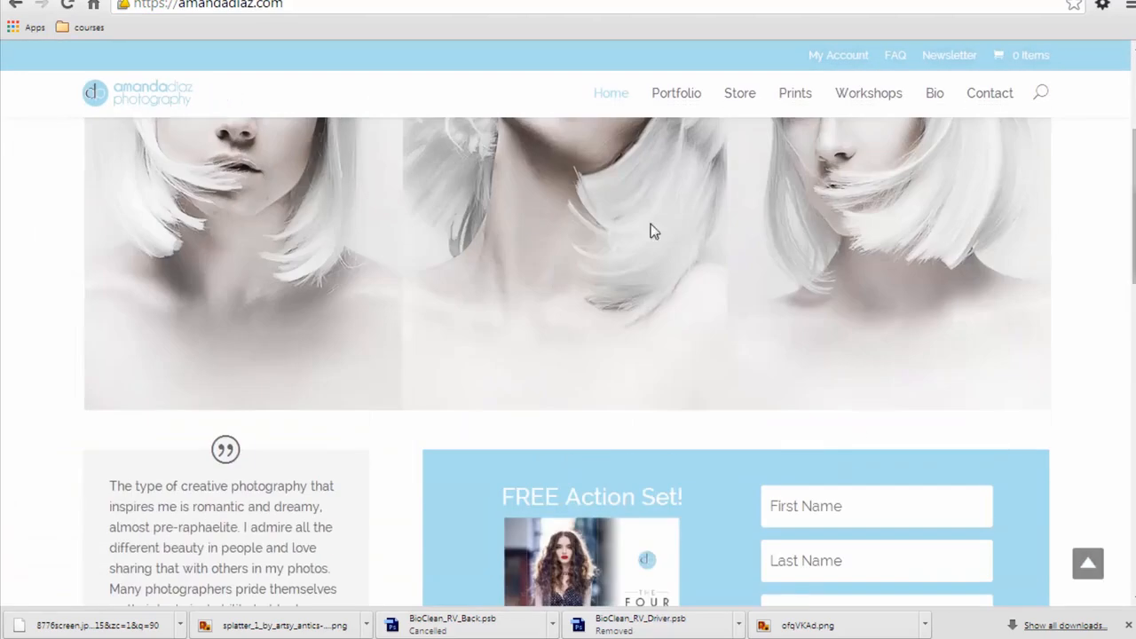
pyautogui.click(679, 97)
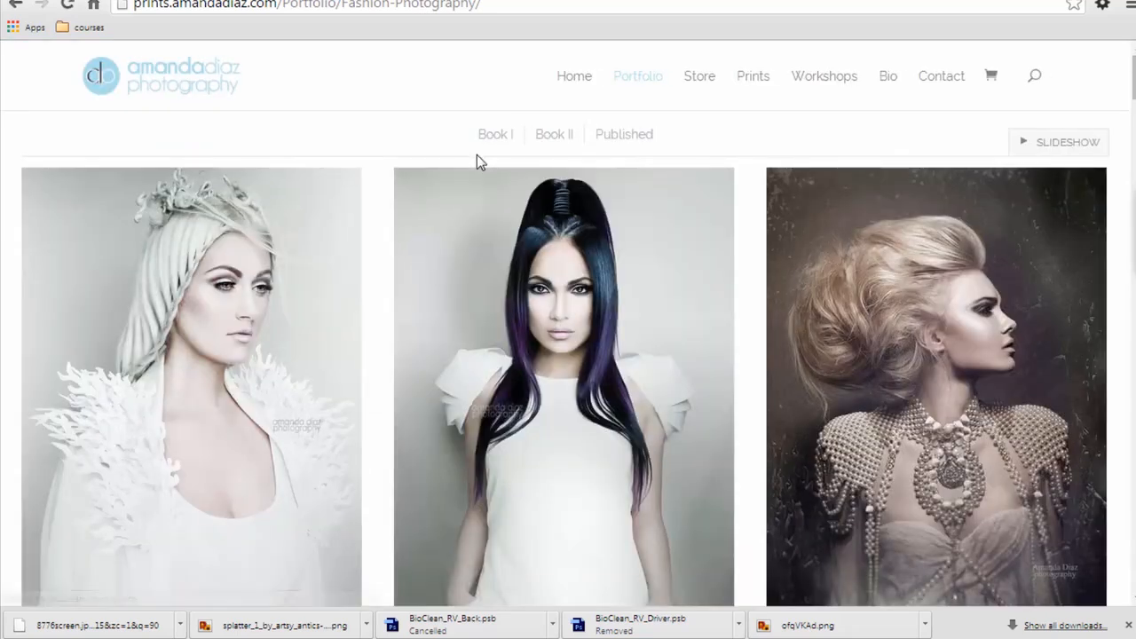
# Step: Browse the fashion photography portfolio for examples of the photographer's portrait work
pyautogui.scroll(-6, 684, 223)
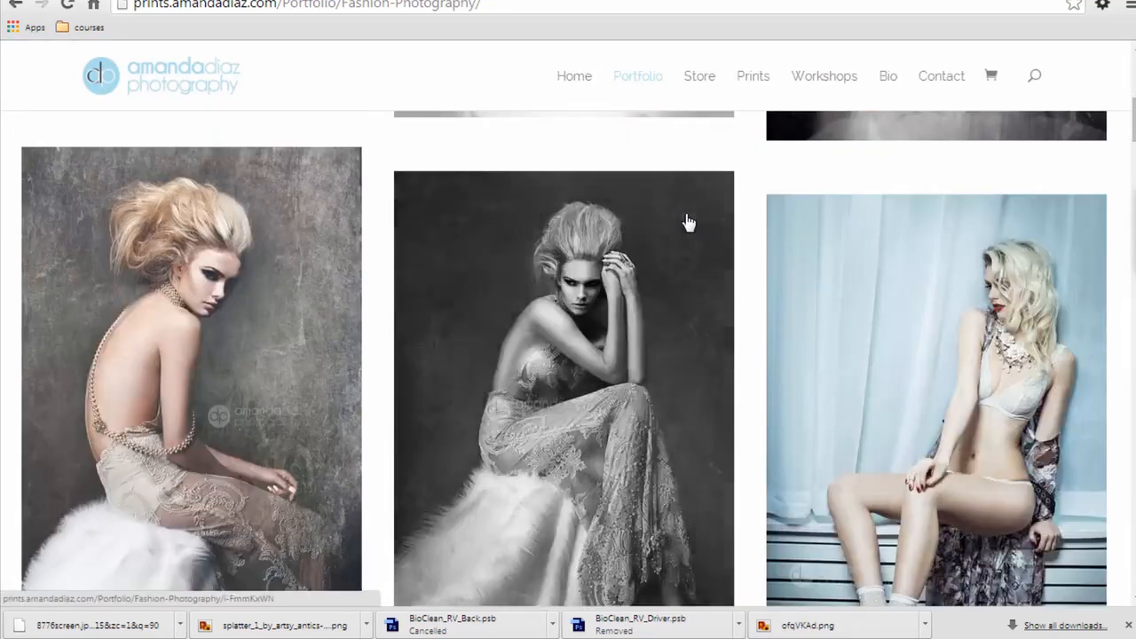
pyautogui.scroll(-4, 688, 222)
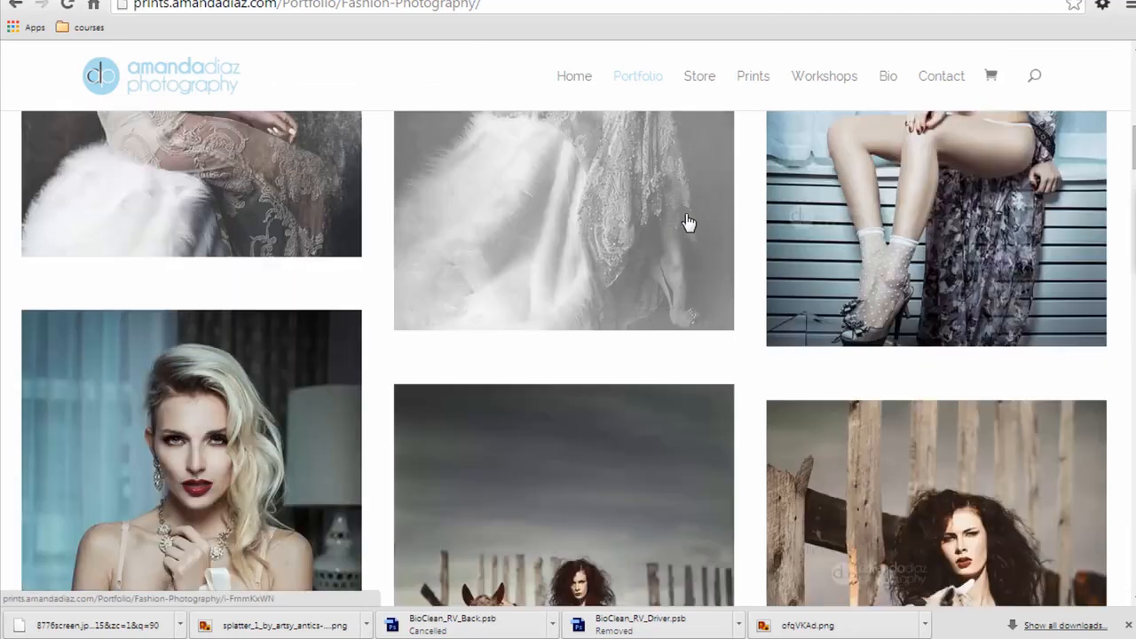
pyautogui.scroll(-1, 687, 221)
pyautogui.scroll(-3, 684, 226)
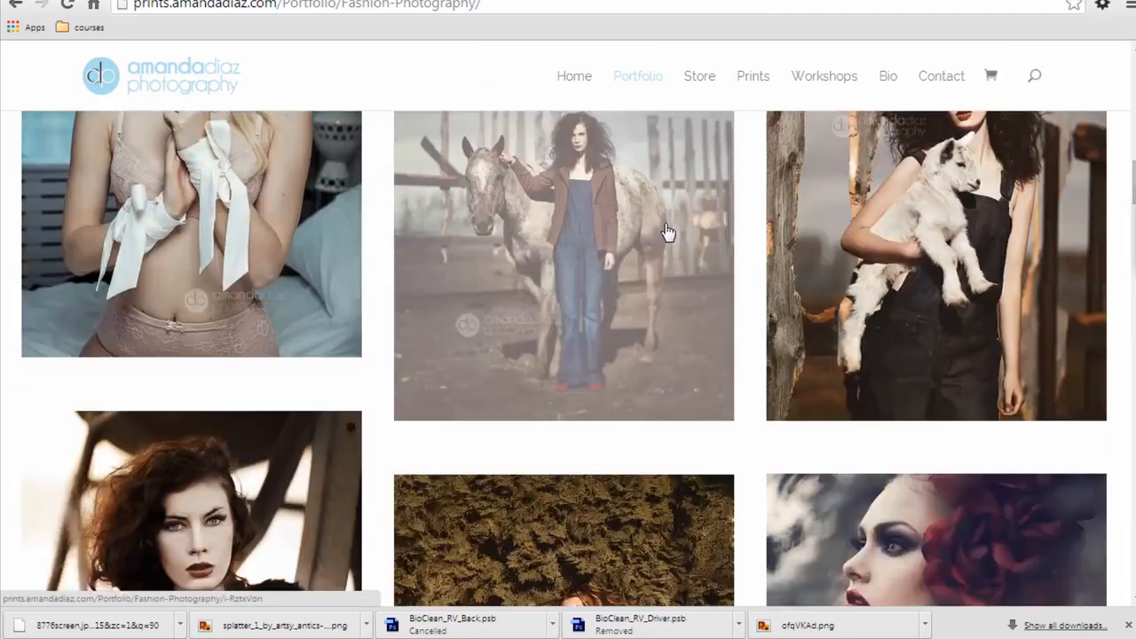
pyautogui.scroll(-4, 667, 232)
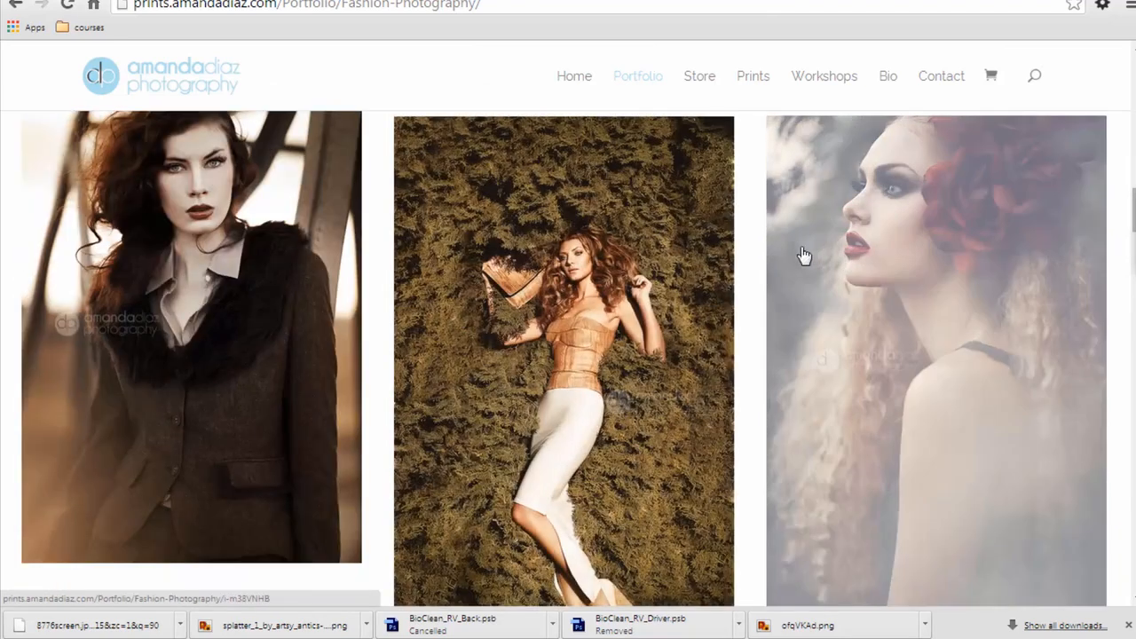
pyautogui.scroll(-4, 803, 255)
pyautogui.scroll(-4, 700, 252)
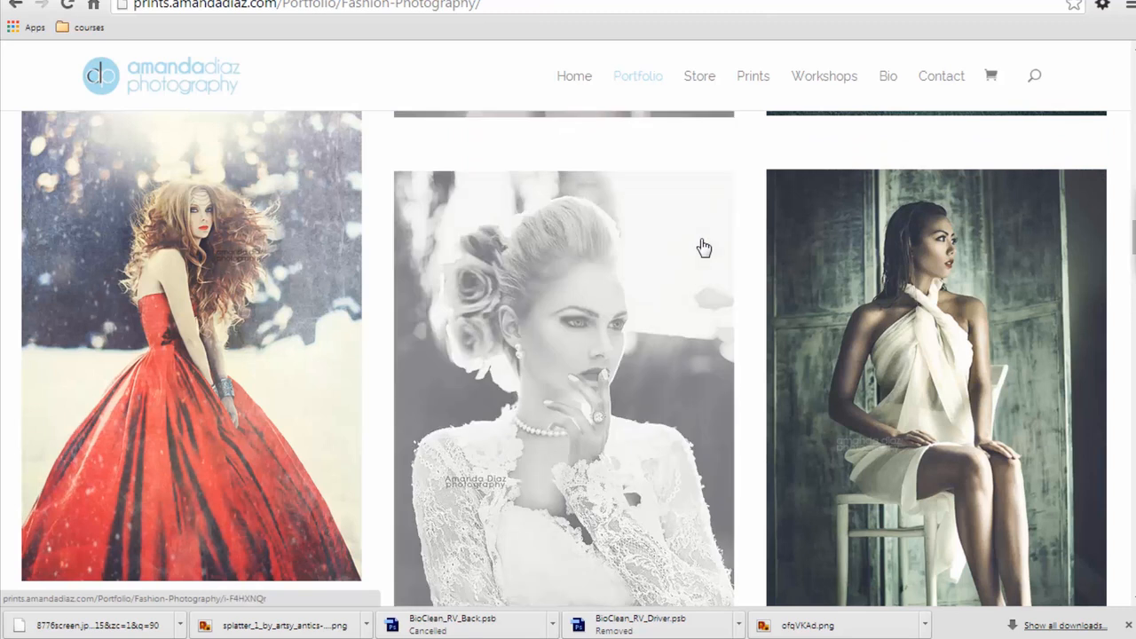
pyautogui.scroll(-9, 695, 248)
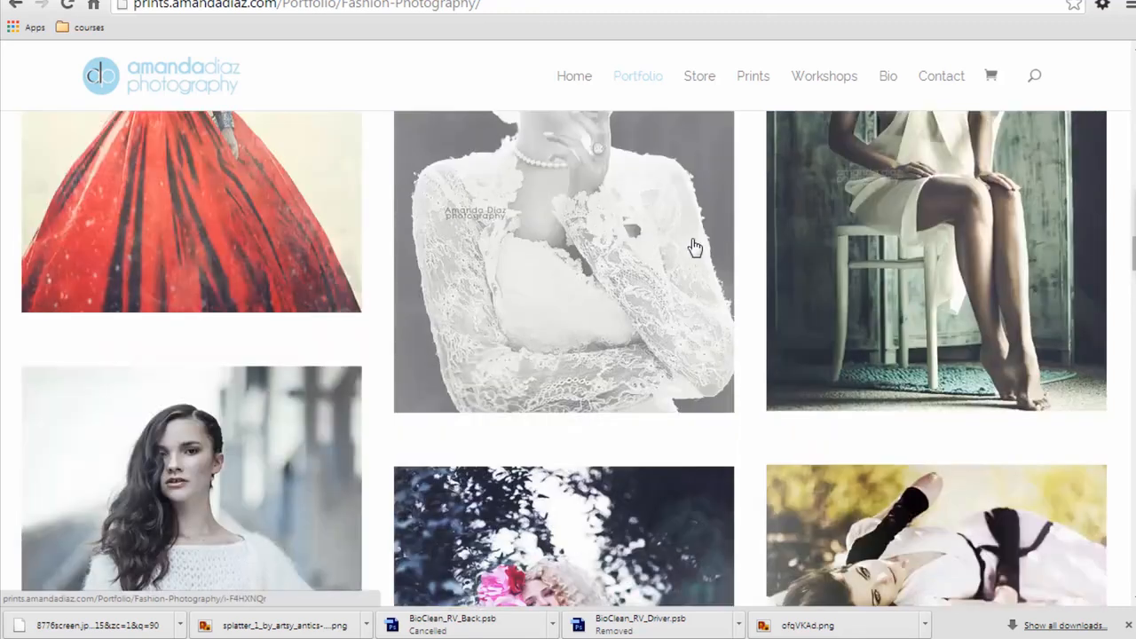
pyautogui.scroll(-7, 695, 247)
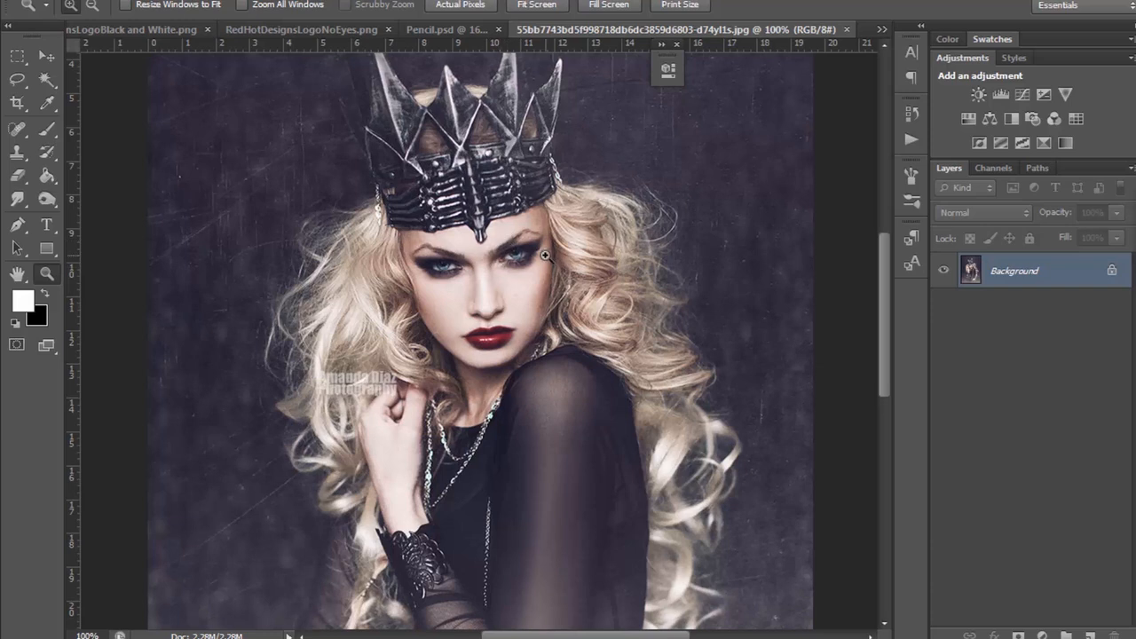
# Step: Inspect the crown, face and hair in the reference photo, at reduced size and at 100% zoom
pyautogui.moveTo(887, 312)
pyautogui.mouseDown()
pyautogui.moveTo(885, 286)
pyautogui.moveTo(883, 308)
pyautogui.mouseUp()
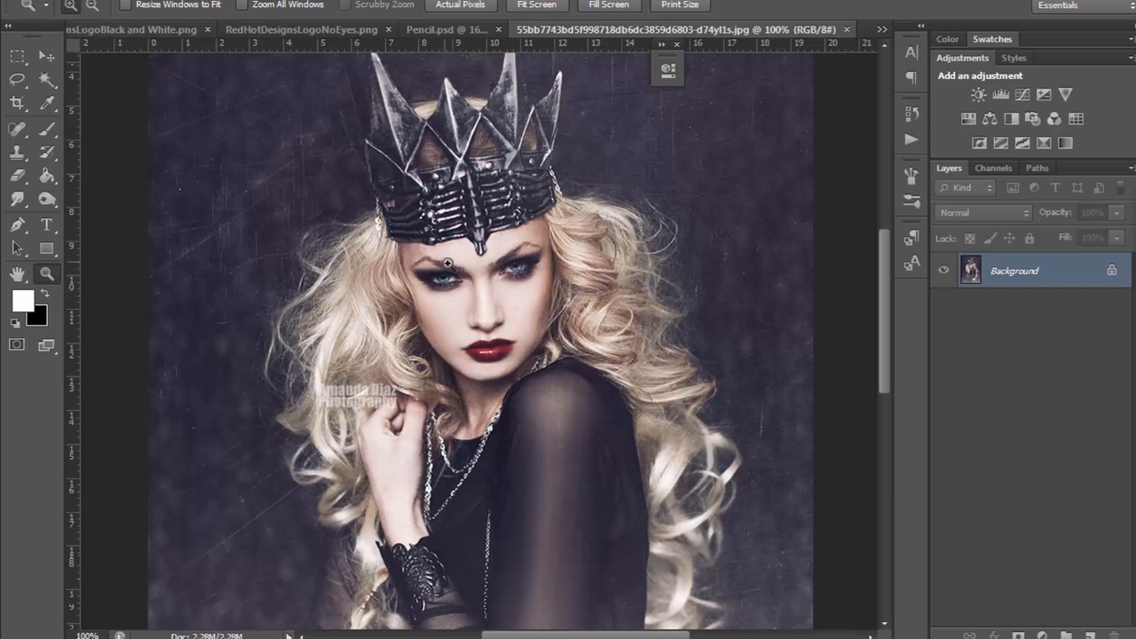
pyautogui.moveTo(889, 284)
pyautogui.mouseDown()
pyautogui.moveTo(881, 390)
pyautogui.moveTo(870, 255)
pyautogui.moveTo(868, 290)
pyautogui.mouseUp()
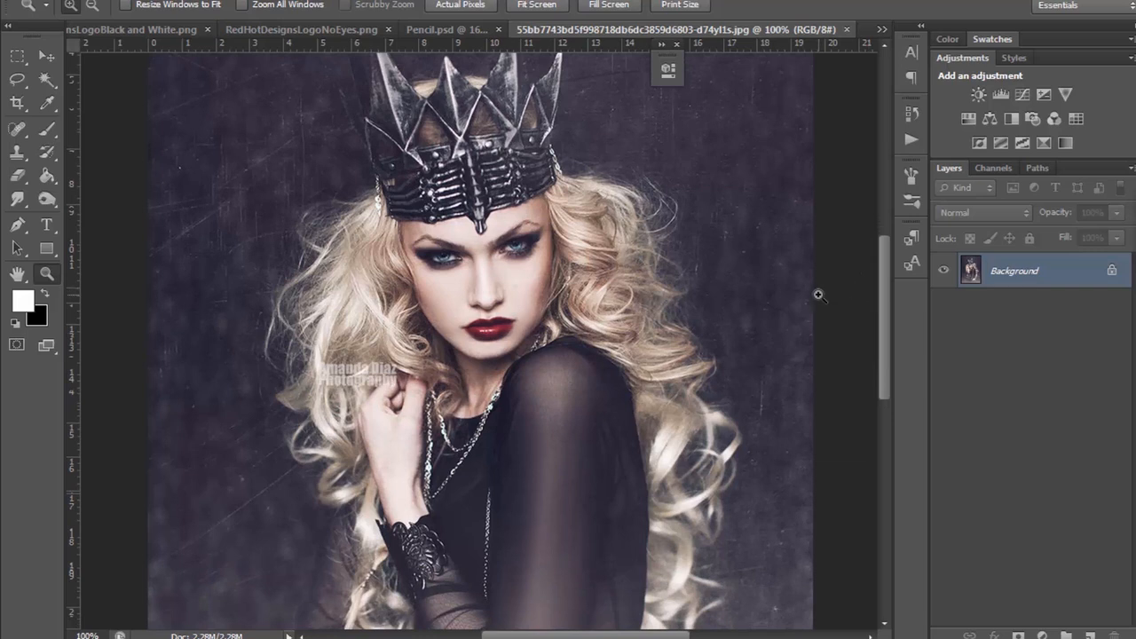
pyautogui.hotkey('ctrl', '-')
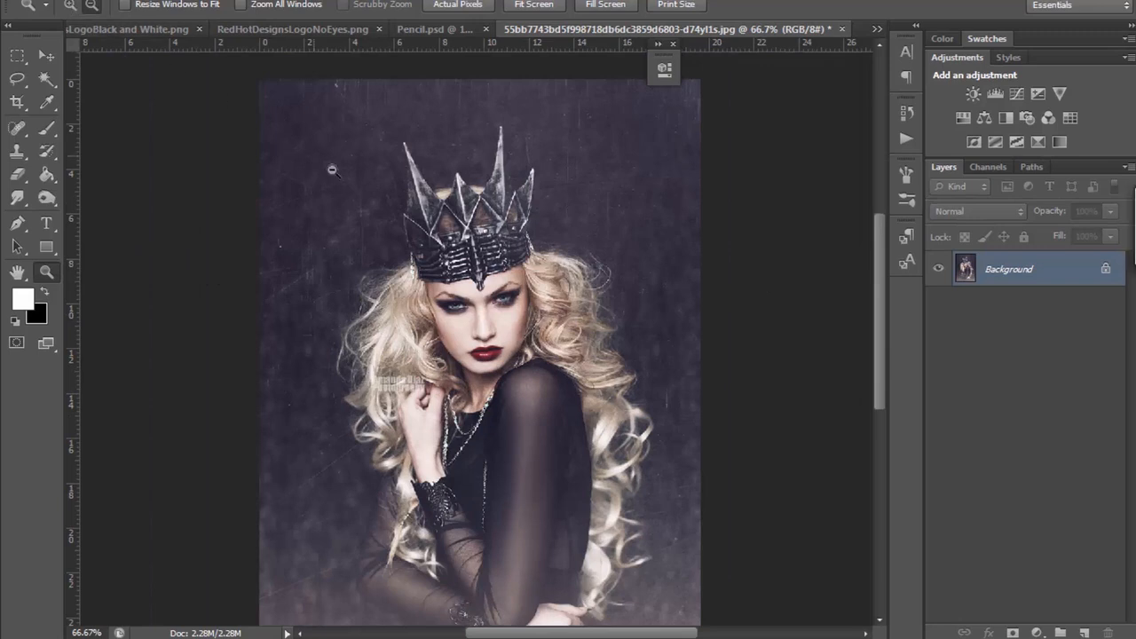
pyautogui.click(506, 319)
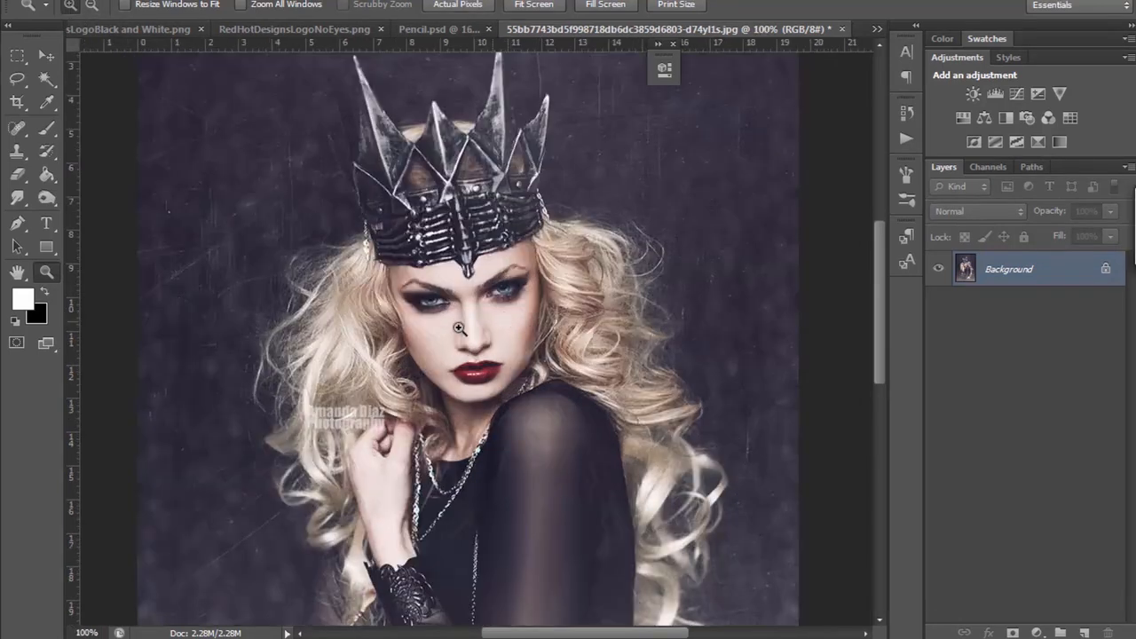
pyautogui.scroll(-1, 417, 358)
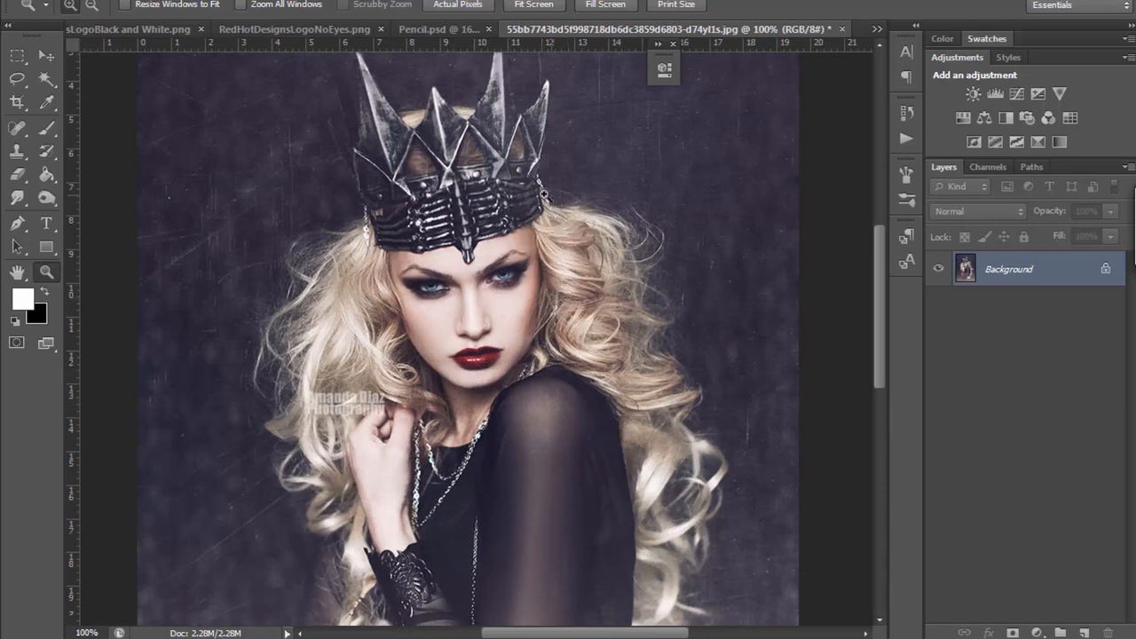
pyautogui.scroll(-1, 735, 431)
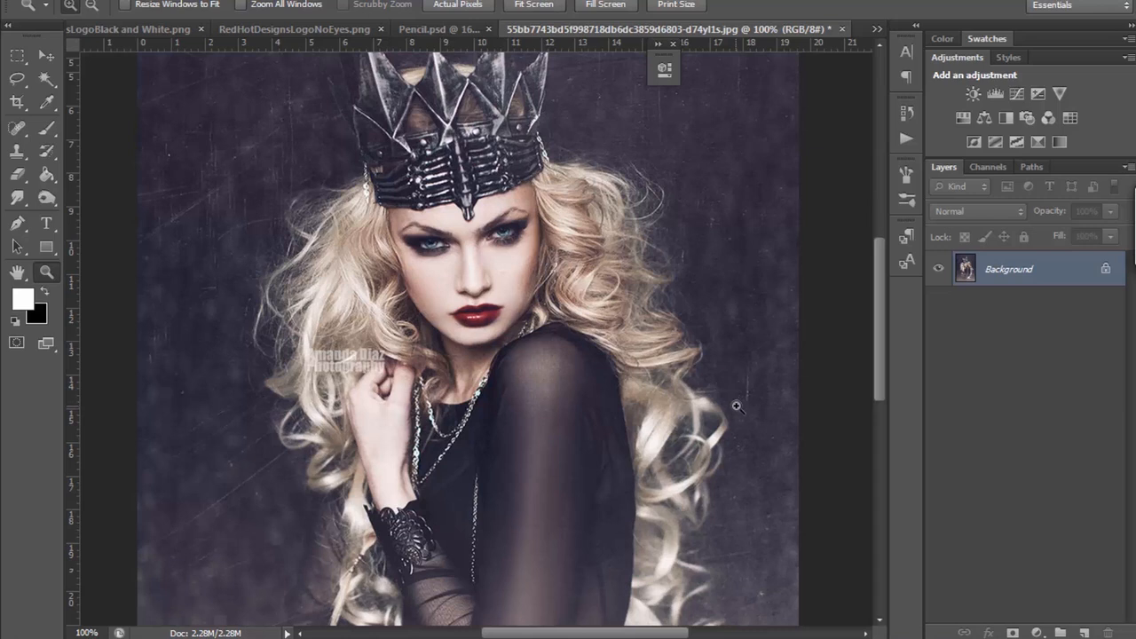
# Step: Duplicate the Background layer within the same document, keeping the suggested name
pyautogui.rightClick(1047, 273)
pyautogui.click(1038, 309)
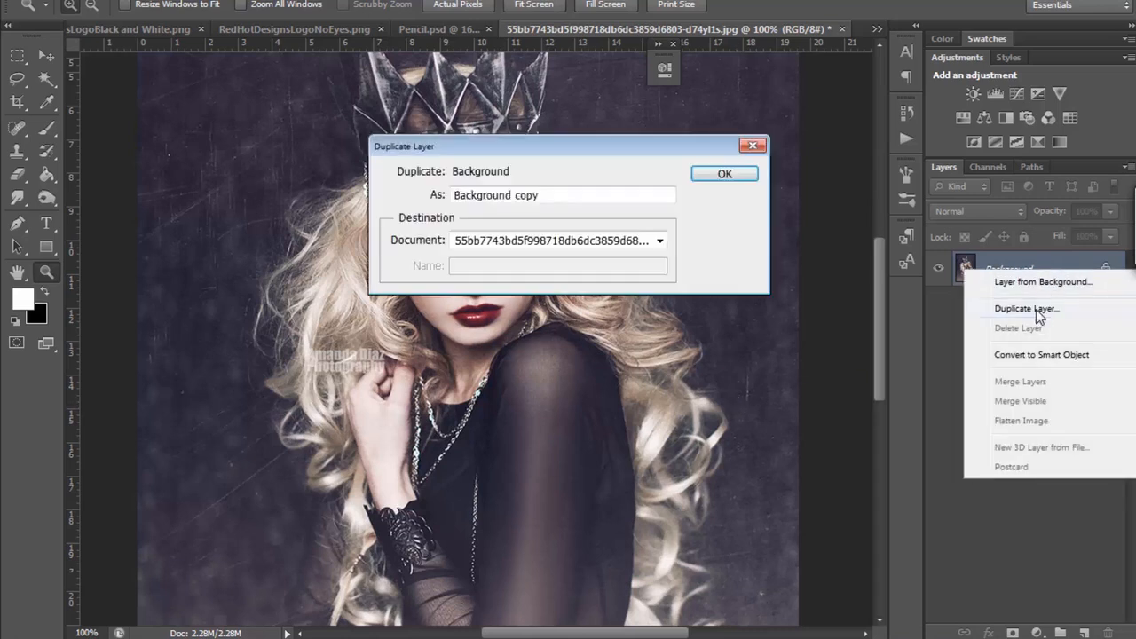
pyautogui.click(715, 172)
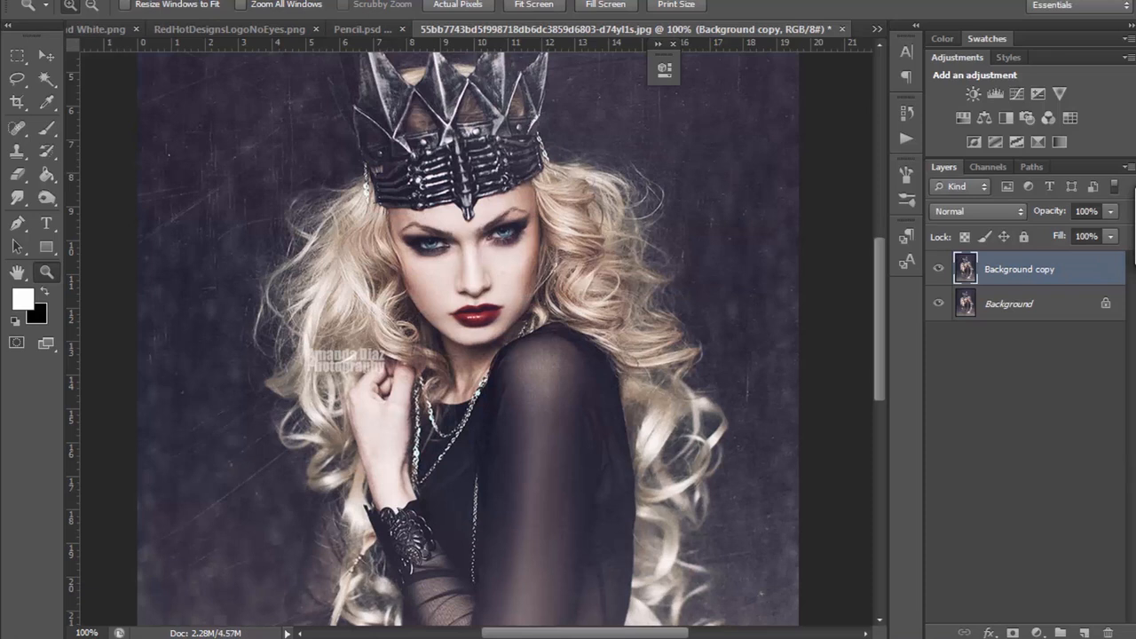
# Step: Turn the Background copy layer black and white with a Hue/Saturation adjustment, setting Saturation to -100
pyautogui.click(124, 2)
pyautogui.moveTo(182, 24)
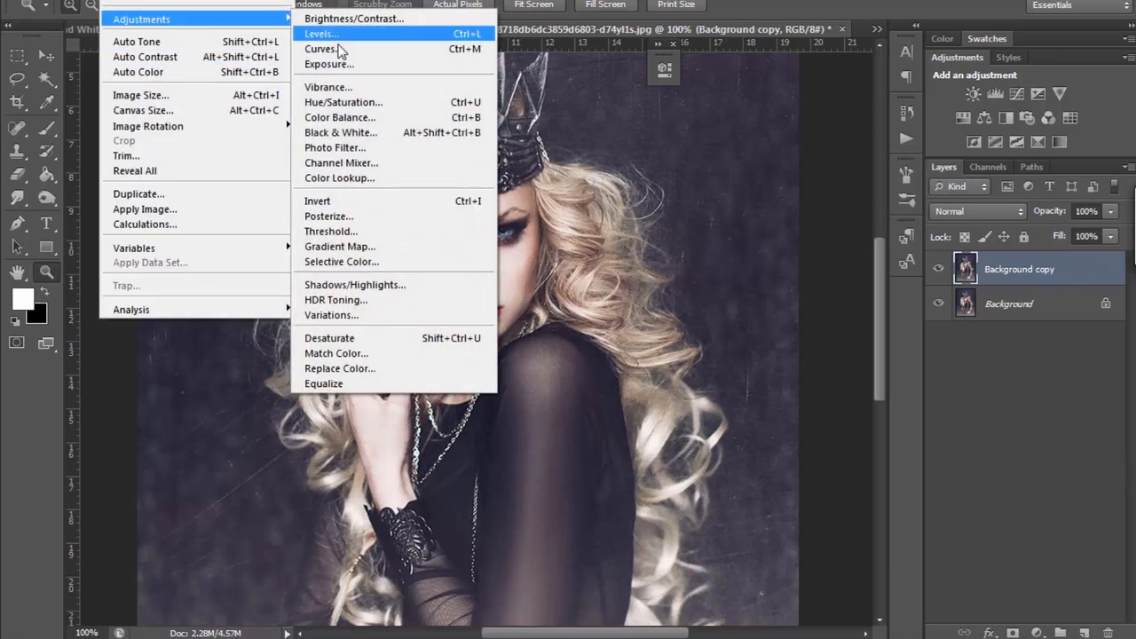
pyautogui.click(346, 102)
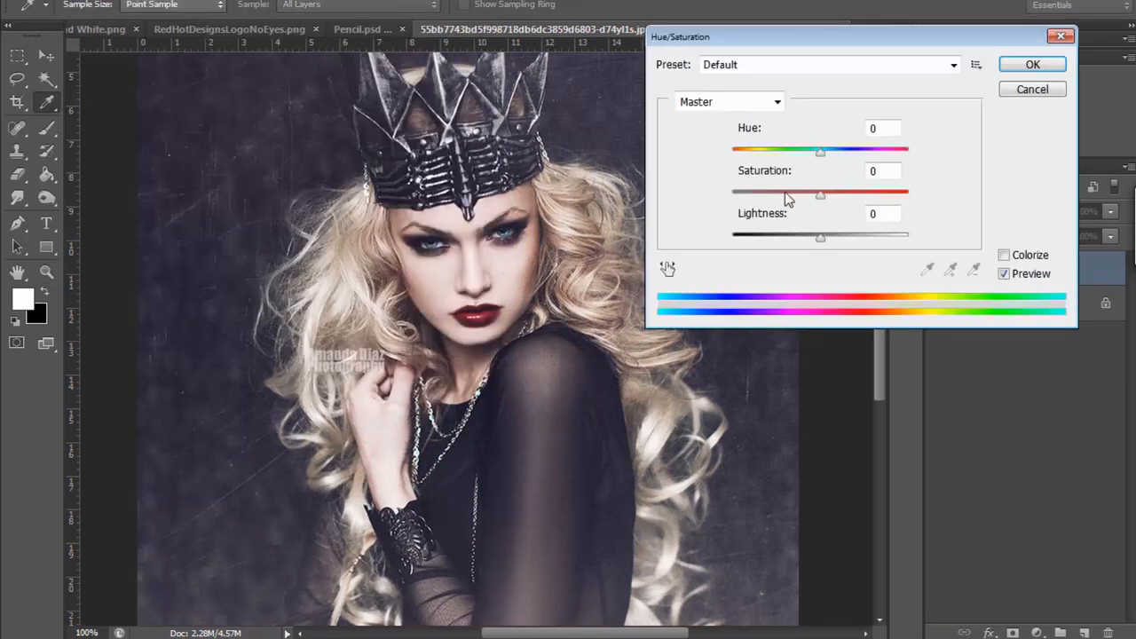
pyautogui.moveTo(820, 194); pyautogui.dragTo(730, 197)
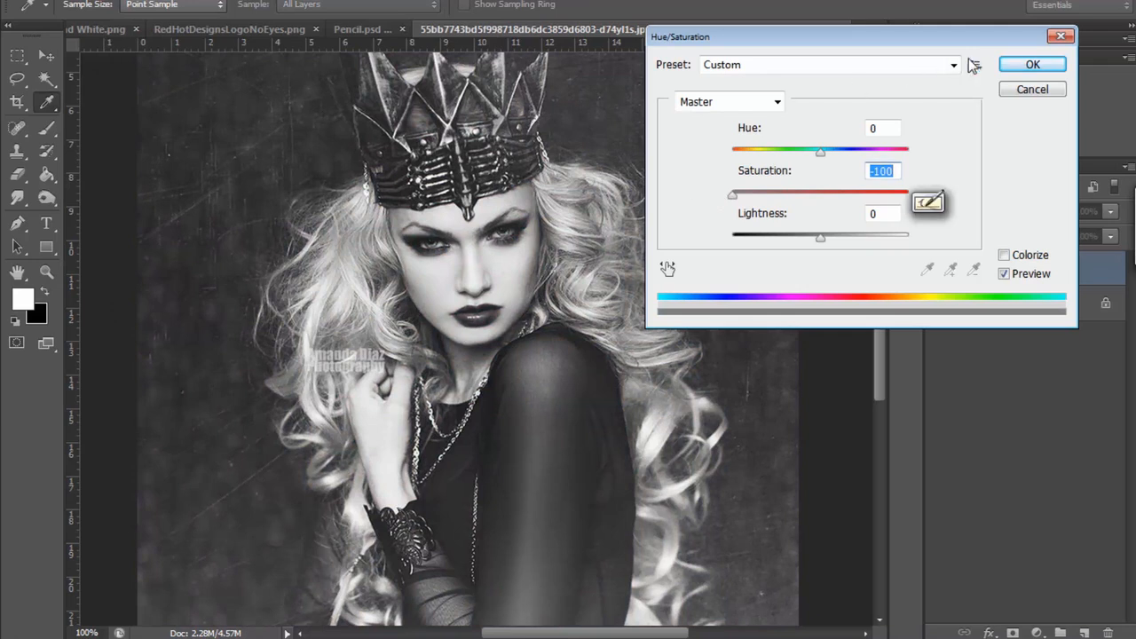
pyautogui.click(1004, 64)
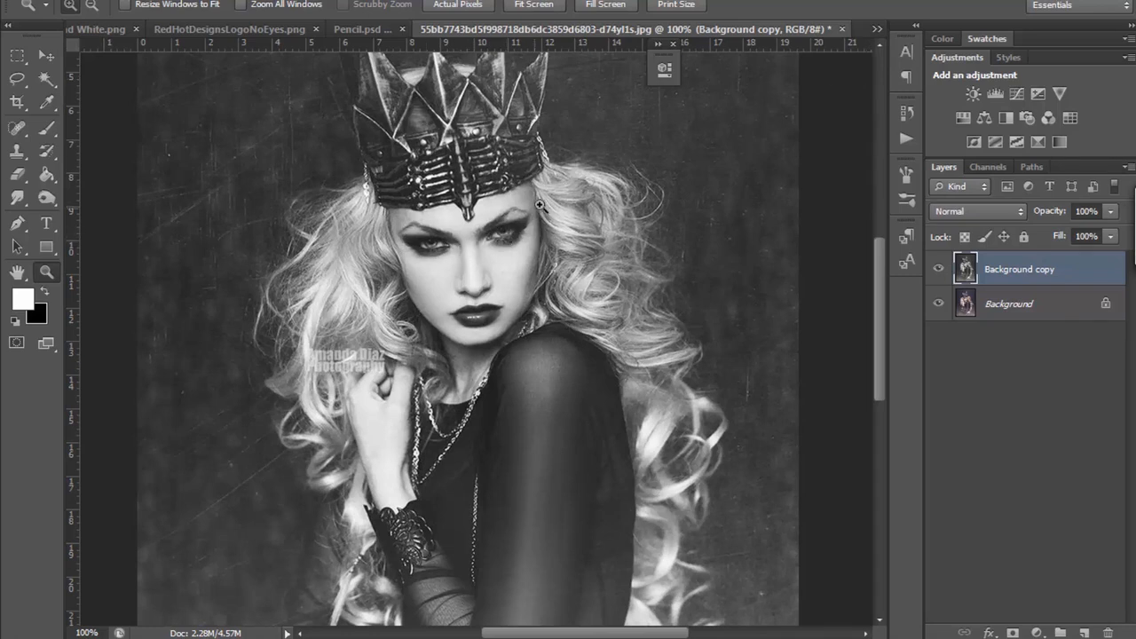
# Step: Enlarge the black-and-white portrait to 300% and examine the tones of the eyes, nose, lips and crown
pyautogui.moveTo(879, 271)
pyautogui.mouseDown()
pyautogui.moveTo(880, 253)
pyautogui.moveTo(878, 273)
pyautogui.mouseUp()
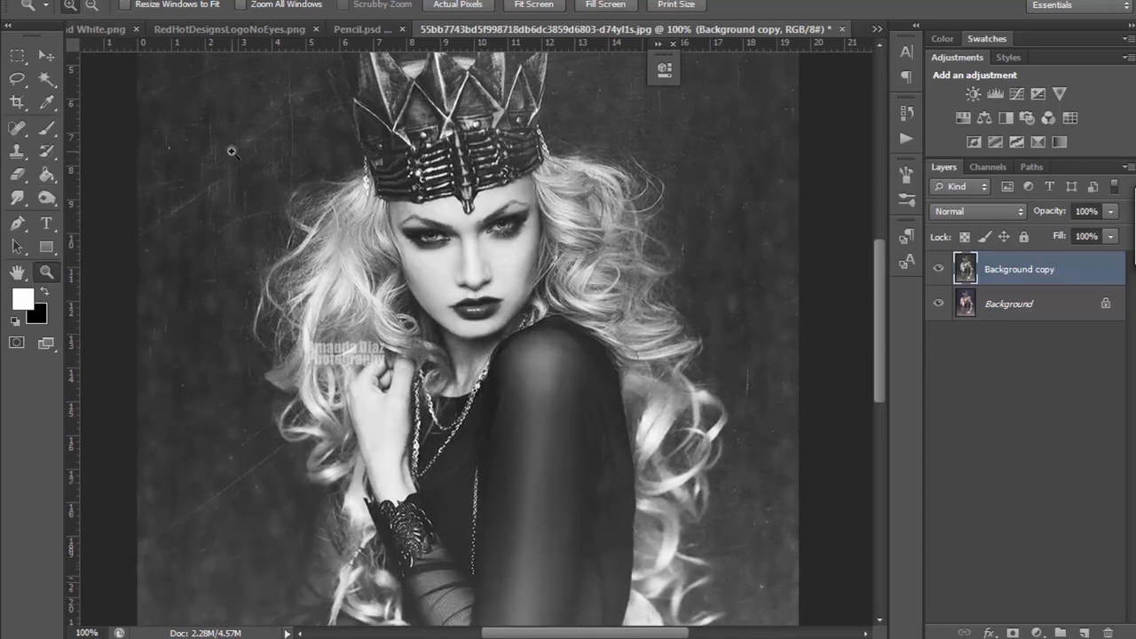
pyautogui.click(528, 233)
pyautogui.click(529, 233)
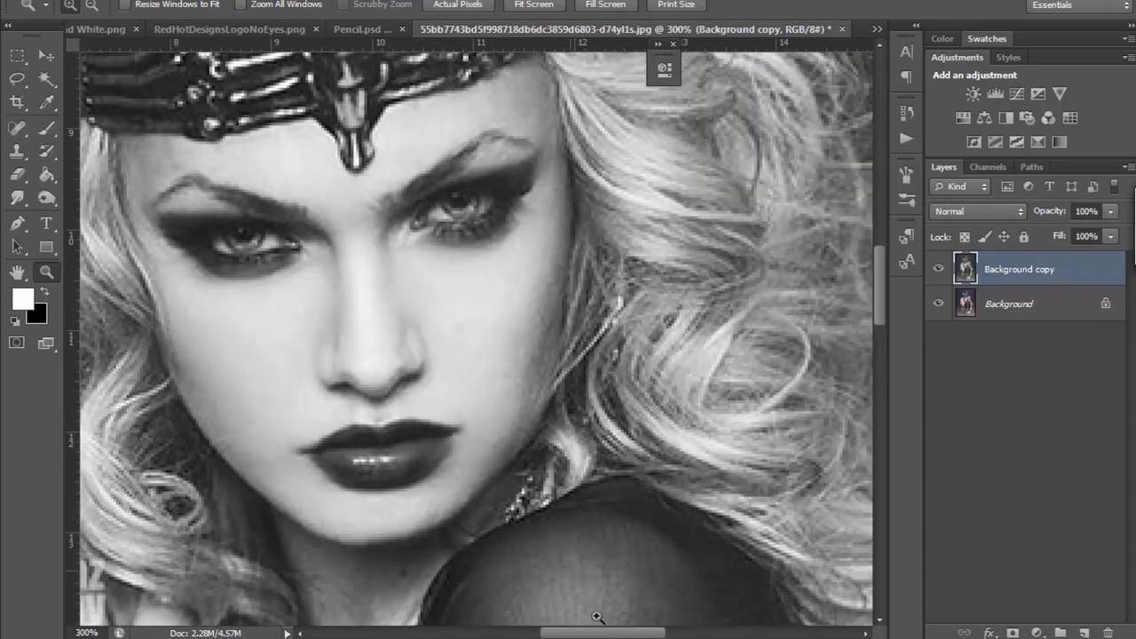
pyautogui.moveTo(611, 632); pyautogui.dragTo(588, 600)
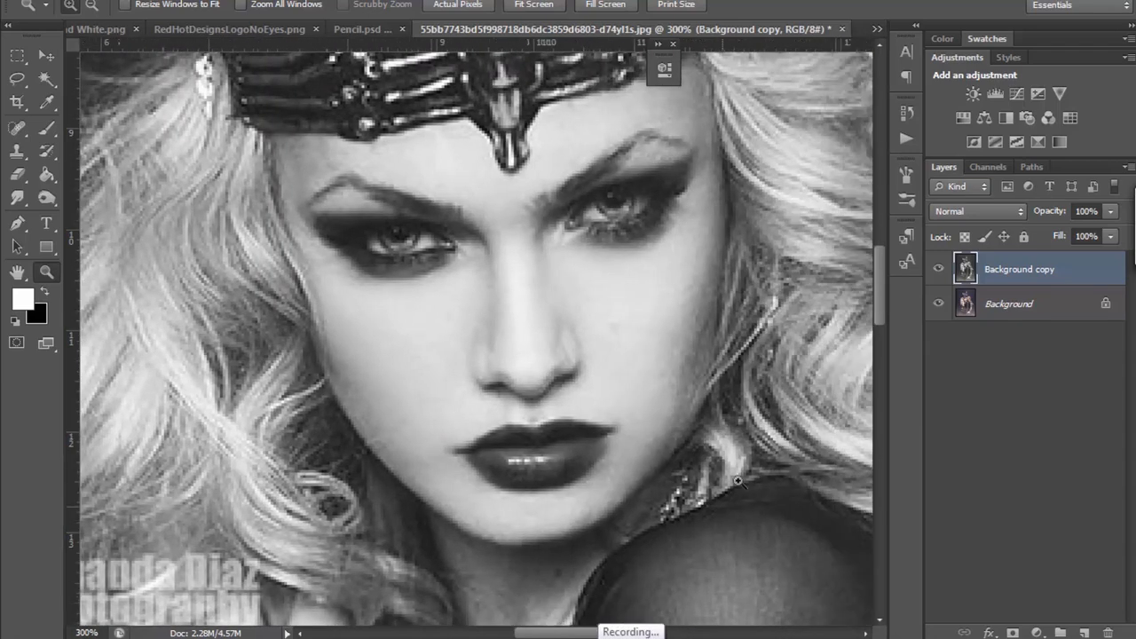
pyautogui.scroll(5, 750, 439)
pyautogui.scroll(5, 750, 447)
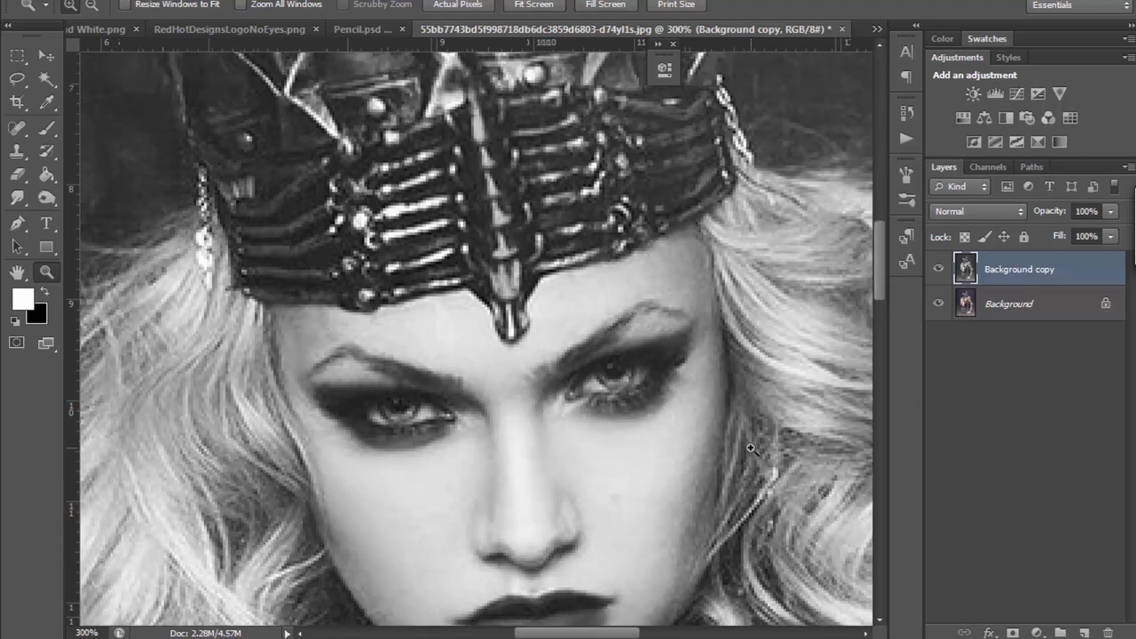
pyautogui.scroll(-6, 749, 449)
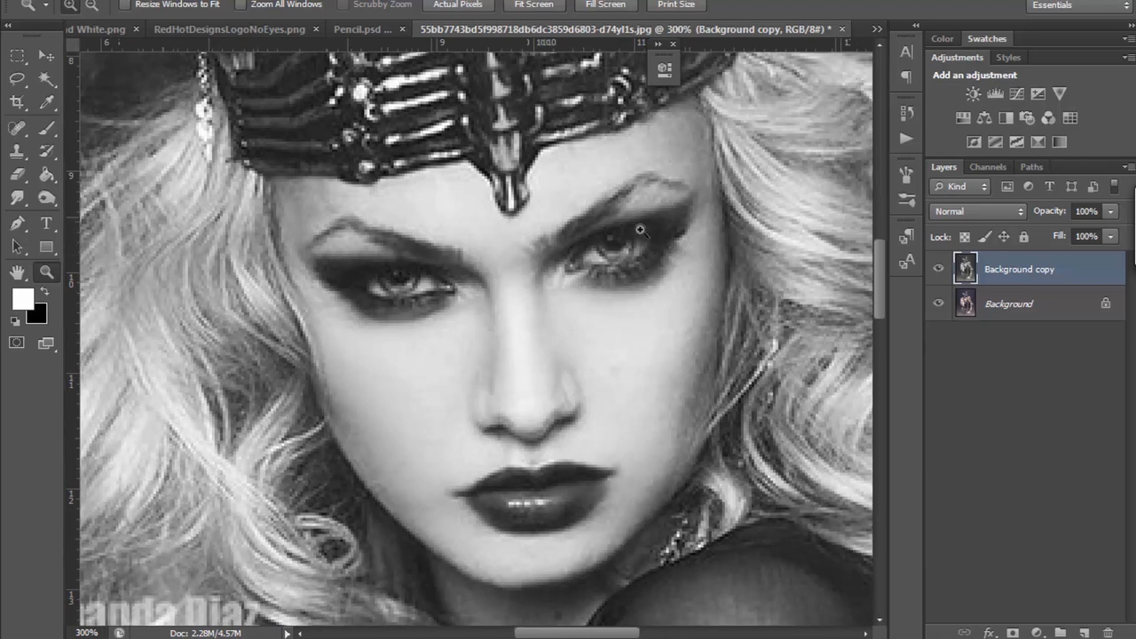
pyautogui.moveTo(597, 635); pyautogui.dragTo(601, 636)
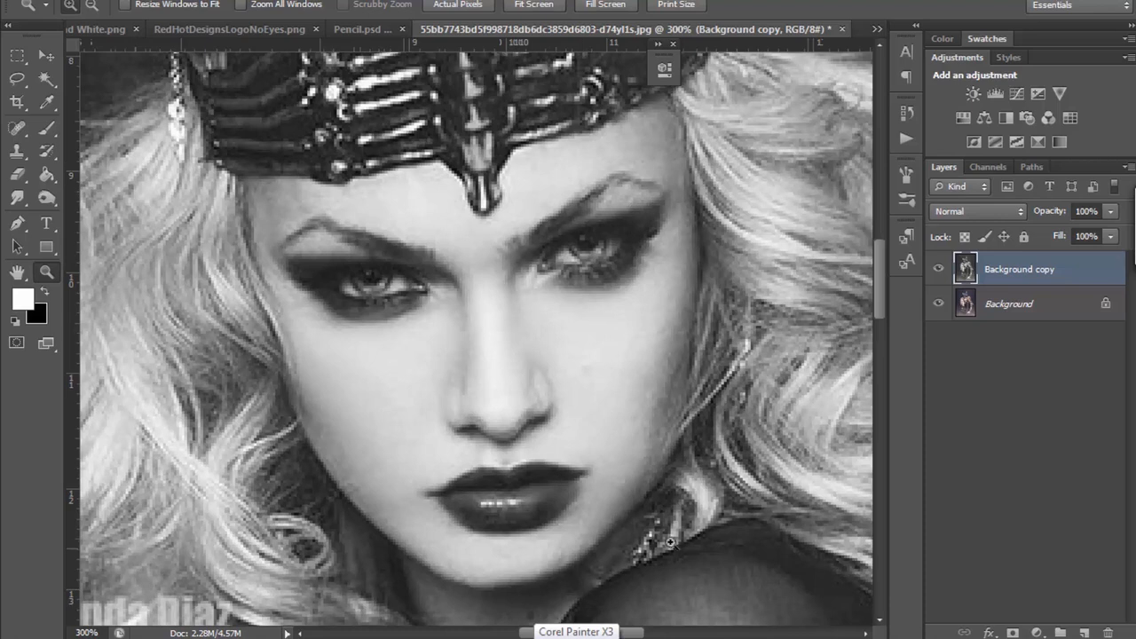
pyautogui.moveTo(634, 634)
pyautogui.mouseDown()
pyautogui.moveTo(699, 634)
pyautogui.moveTo(612, 624)
pyautogui.moveTo(625, 624)
pyautogui.mouseUp()
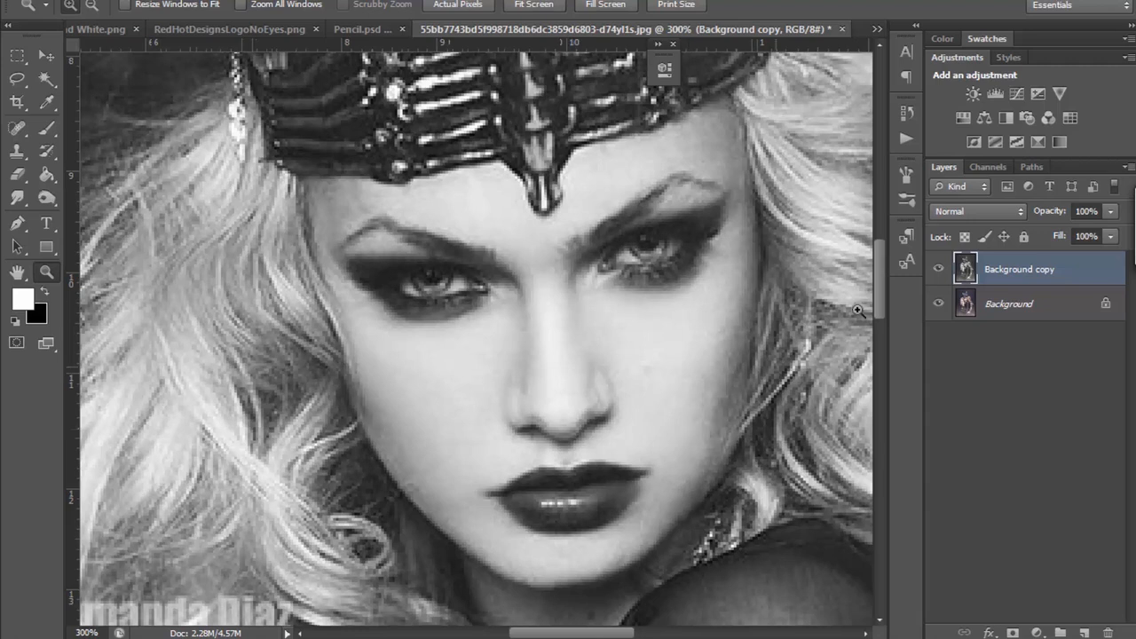
pyautogui.moveTo(881, 269)
pyautogui.mouseDown()
pyautogui.moveTo(882, 232)
pyautogui.moveTo(883, 270)
pyautogui.mouseUp()
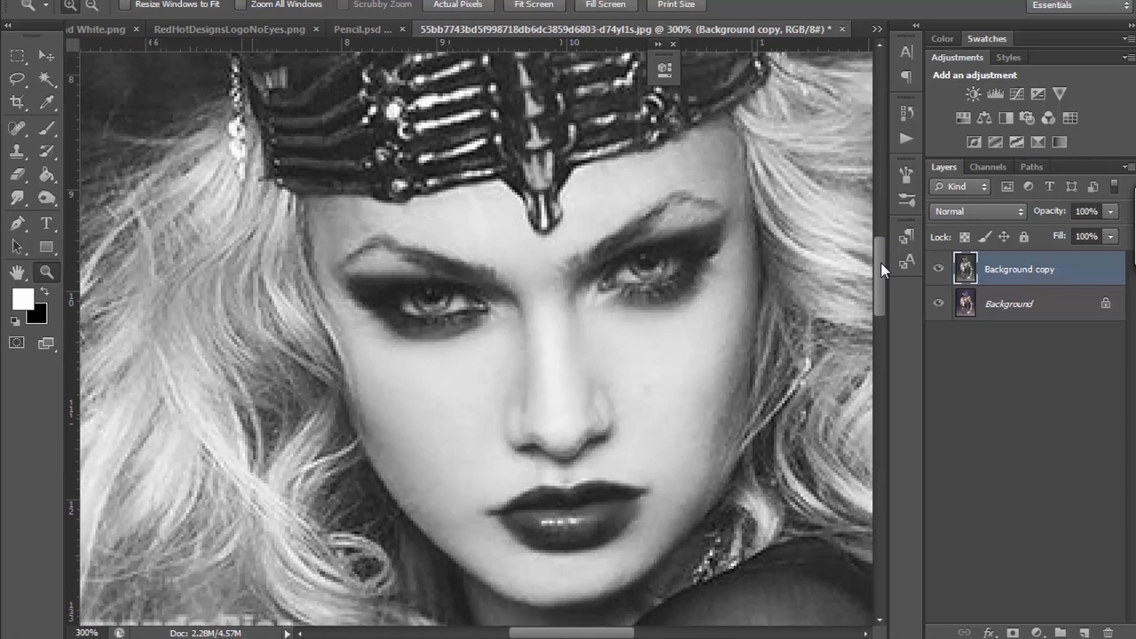
pyautogui.moveTo(627, 636); pyautogui.dragTo(603, 634)
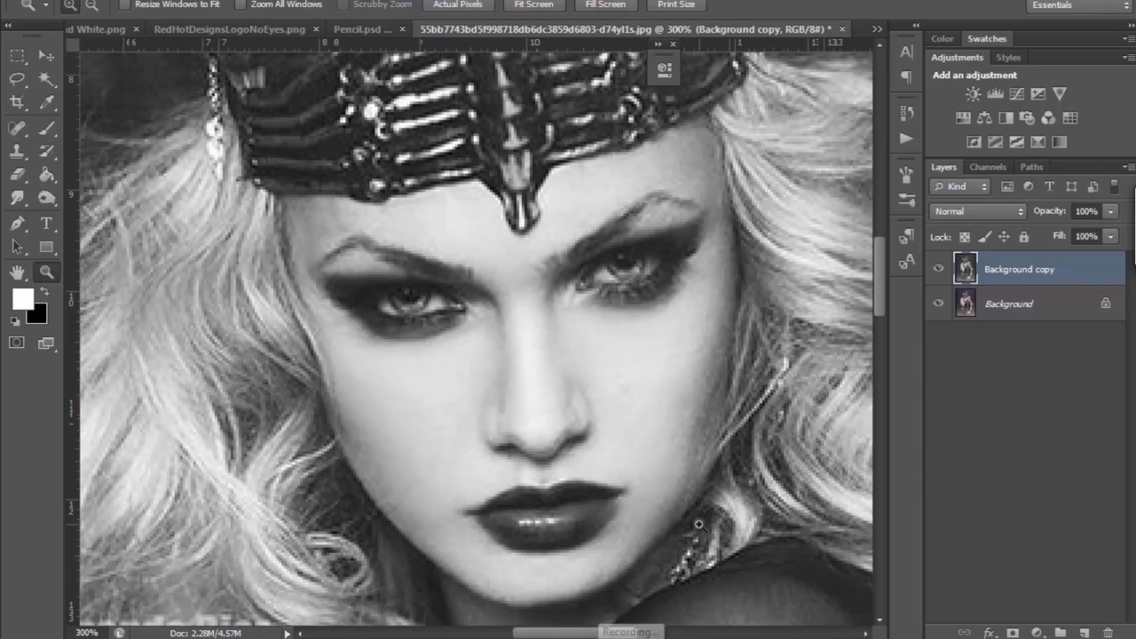
pyautogui.scroll(-2, 698, 525)
pyautogui.scroll(-6, 698, 524)
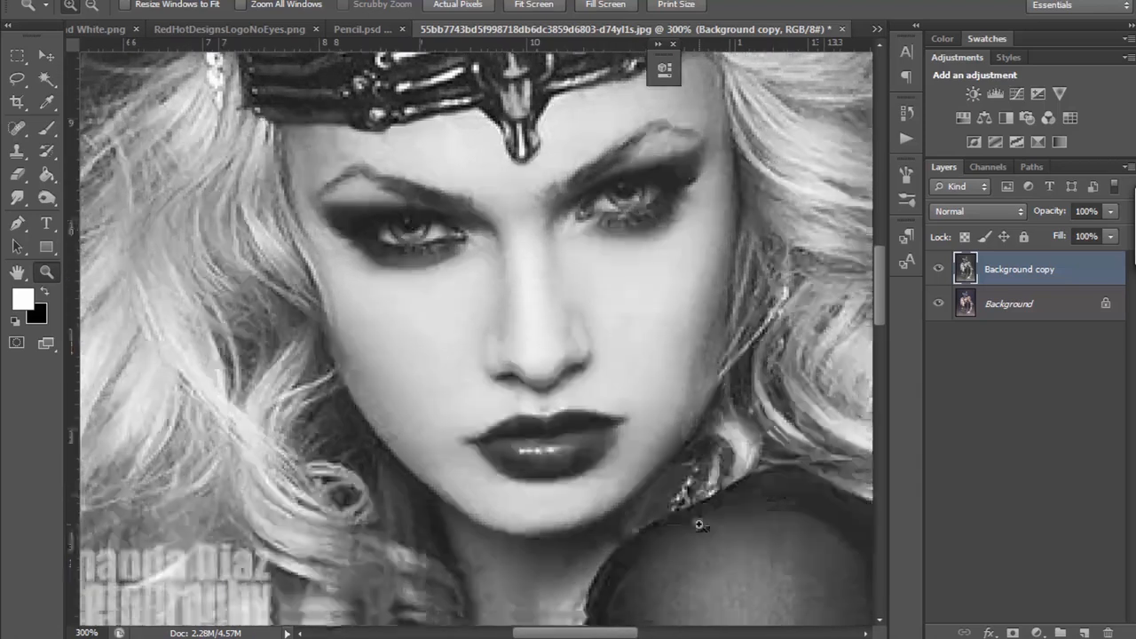
pyautogui.scroll(2, 807, 436)
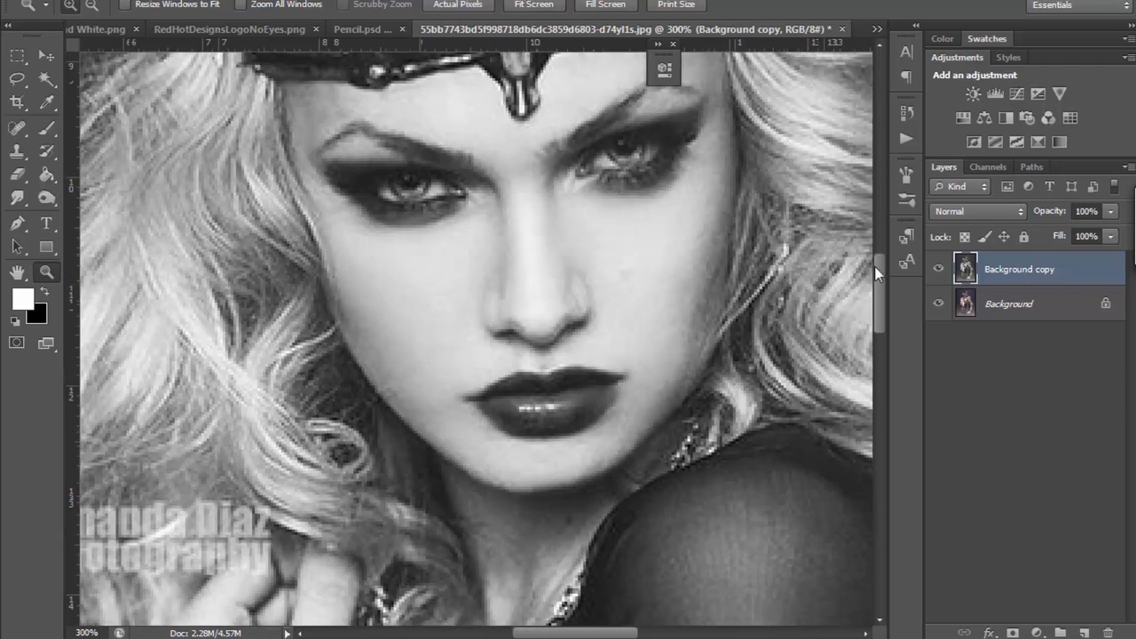
pyautogui.scroll(8, 881, 270)
pyautogui.scroll(-2, 876, 240)
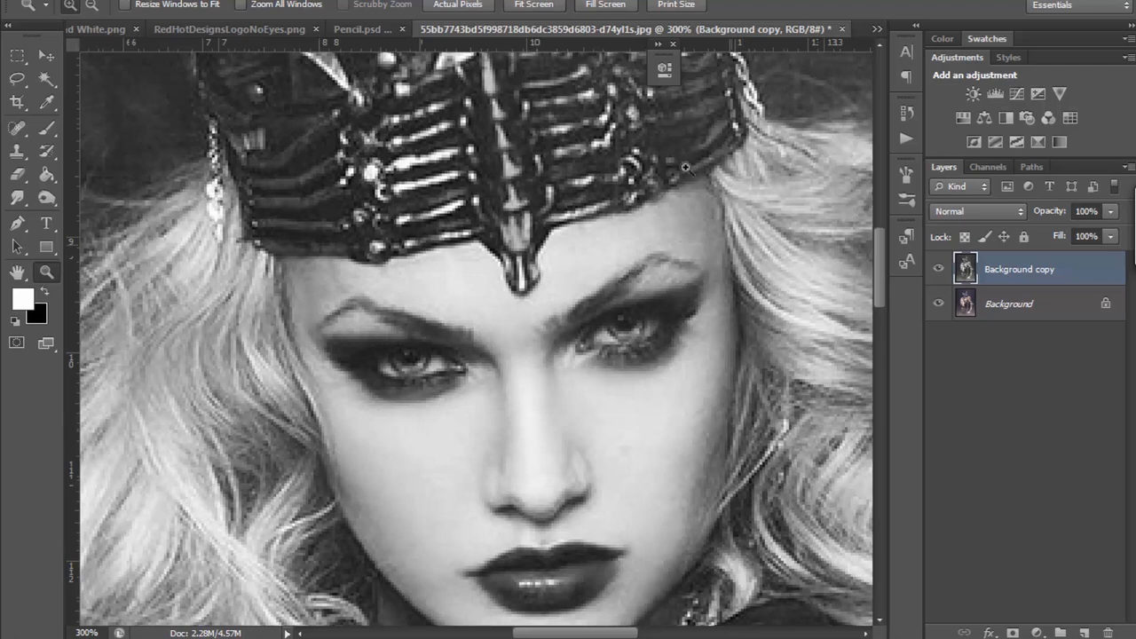
# Step: Examine the shading across the face, neck and shoulder and the curls framing the face at 300% zoom
pyautogui.moveTo(612, 632); pyautogui.dragTo(665, 604)
pyautogui.scroll(-1, 669, 495)
pyautogui.scroll(-3, 669, 495)
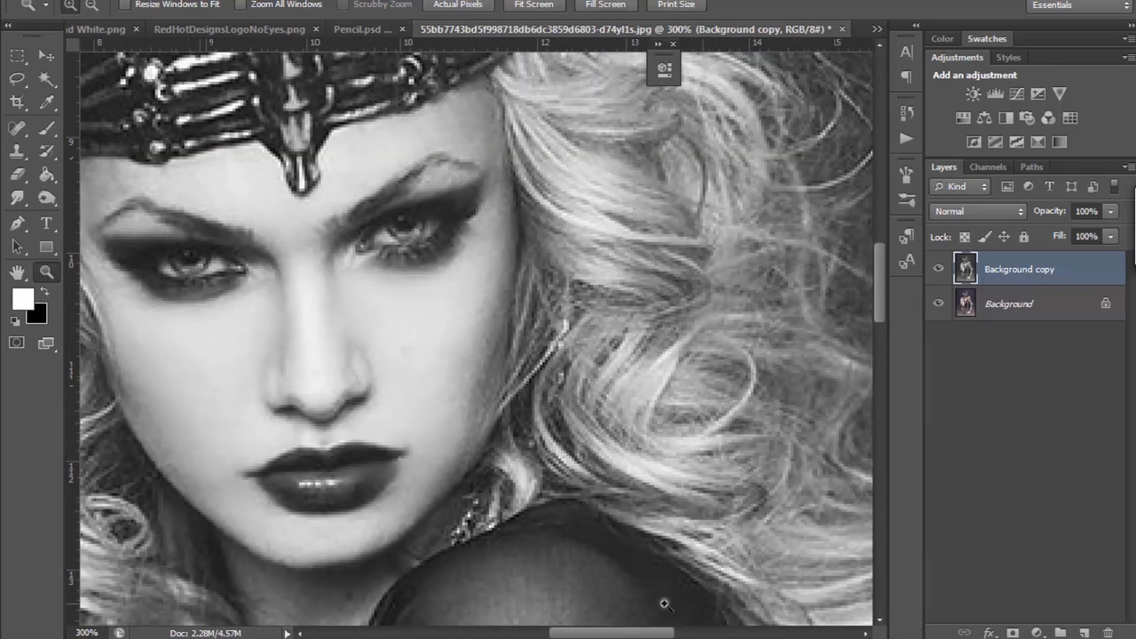
pyautogui.scroll(-1, 601, 563)
pyautogui.moveTo(636, 634); pyautogui.dragTo(610, 633)
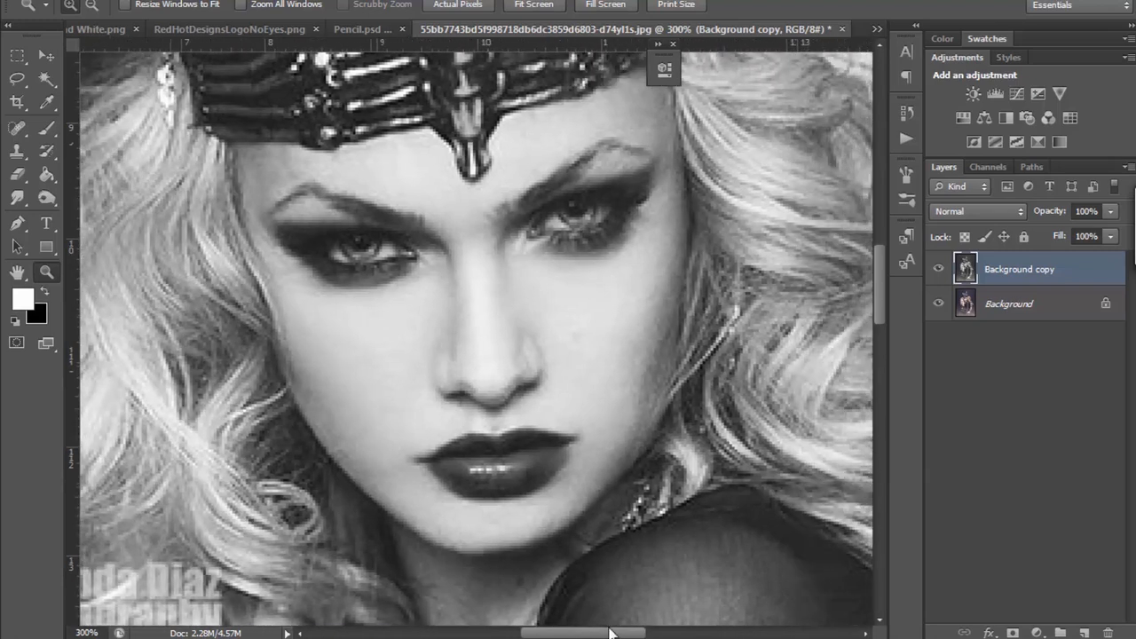
pyautogui.scroll(-6, 627, 528)
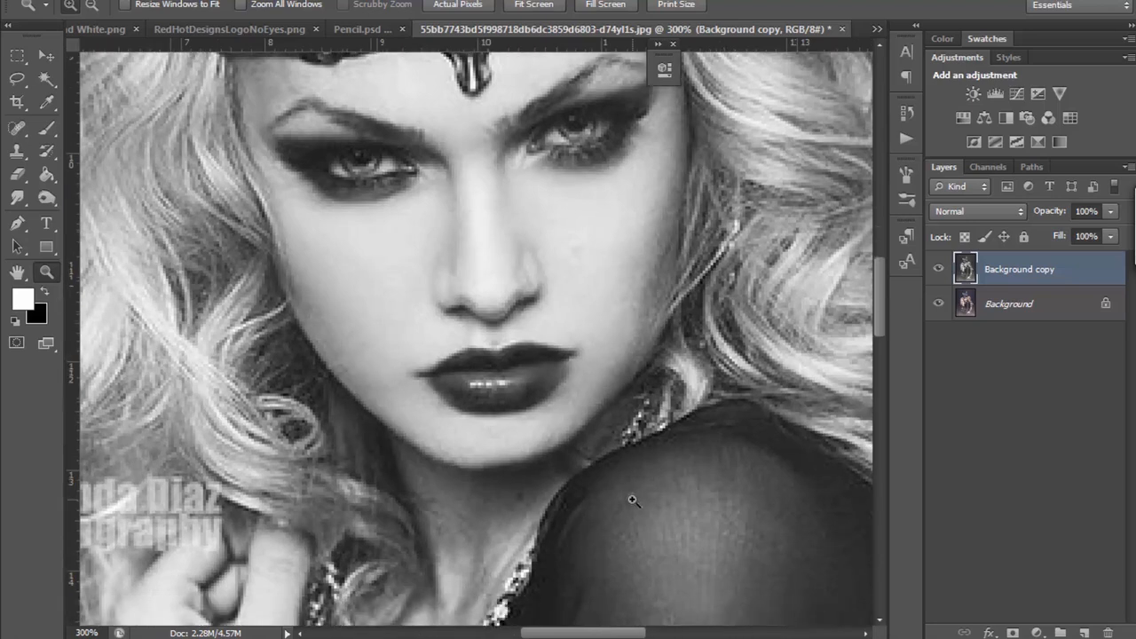
pyautogui.scroll(2, 632, 500)
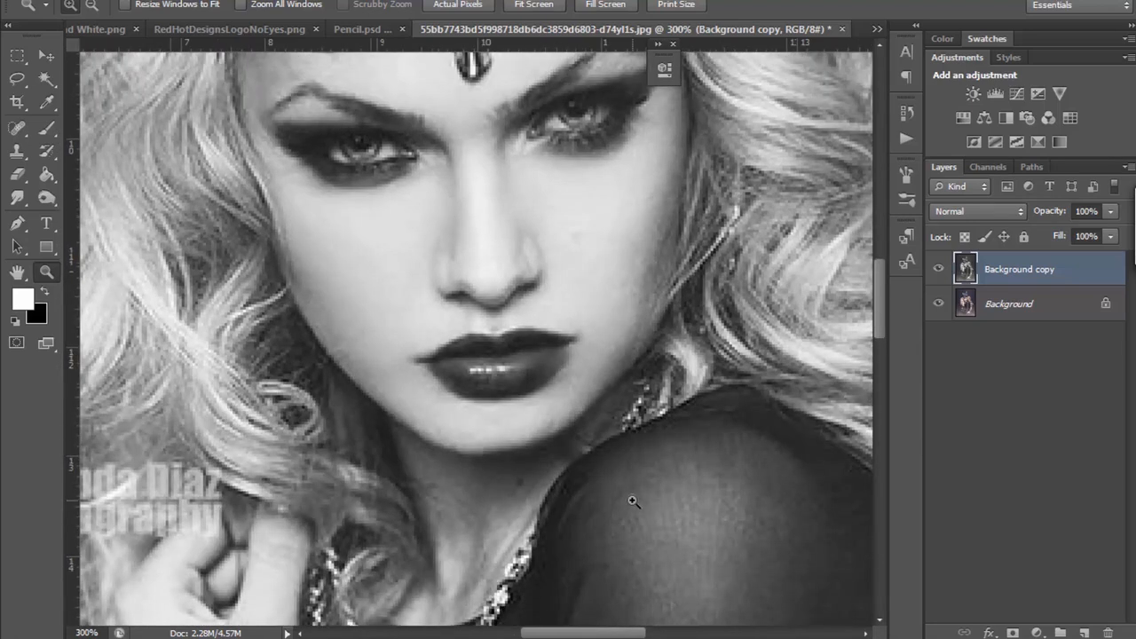
pyautogui.scroll(2, 633, 500)
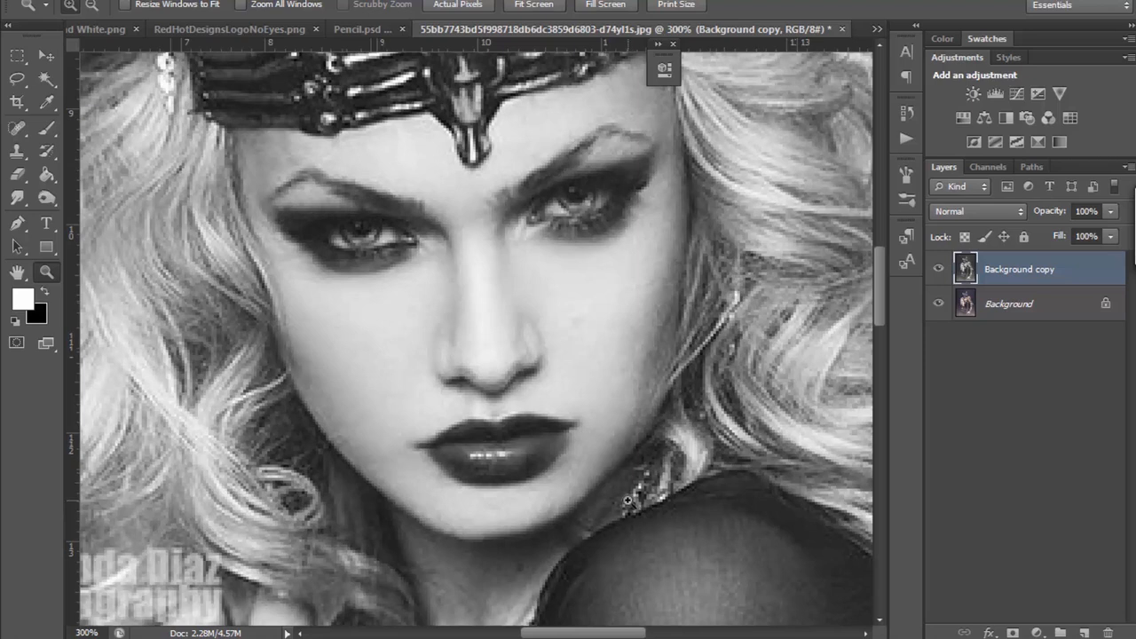
pyautogui.scroll(1, 627, 500)
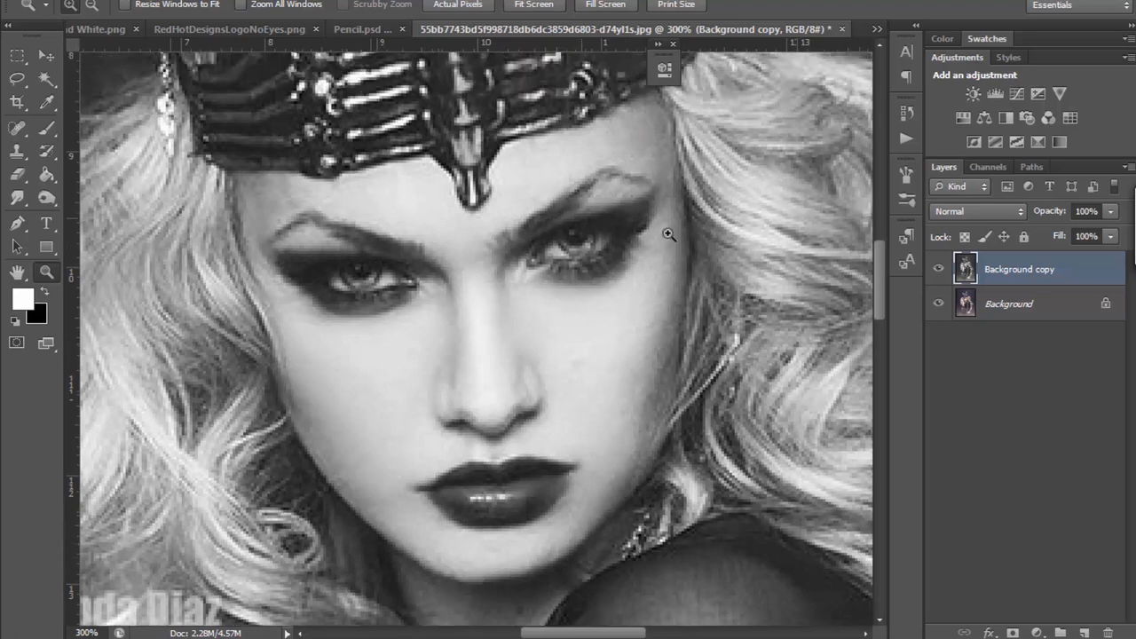
pyautogui.moveTo(879, 263)
pyautogui.mouseDown()
pyautogui.moveTo(879, 251)
pyautogui.moveTo(879, 270)
pyautogui.mouseUp()
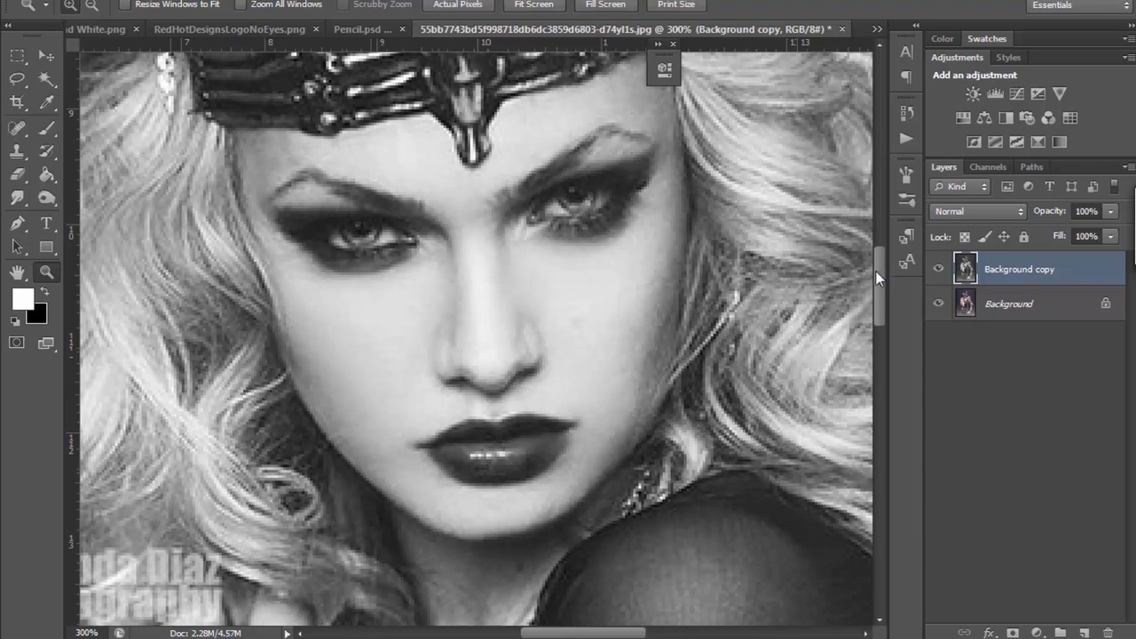
pyautogui.moveTo(875, 278); pyautogui.dragTo(873, 264)
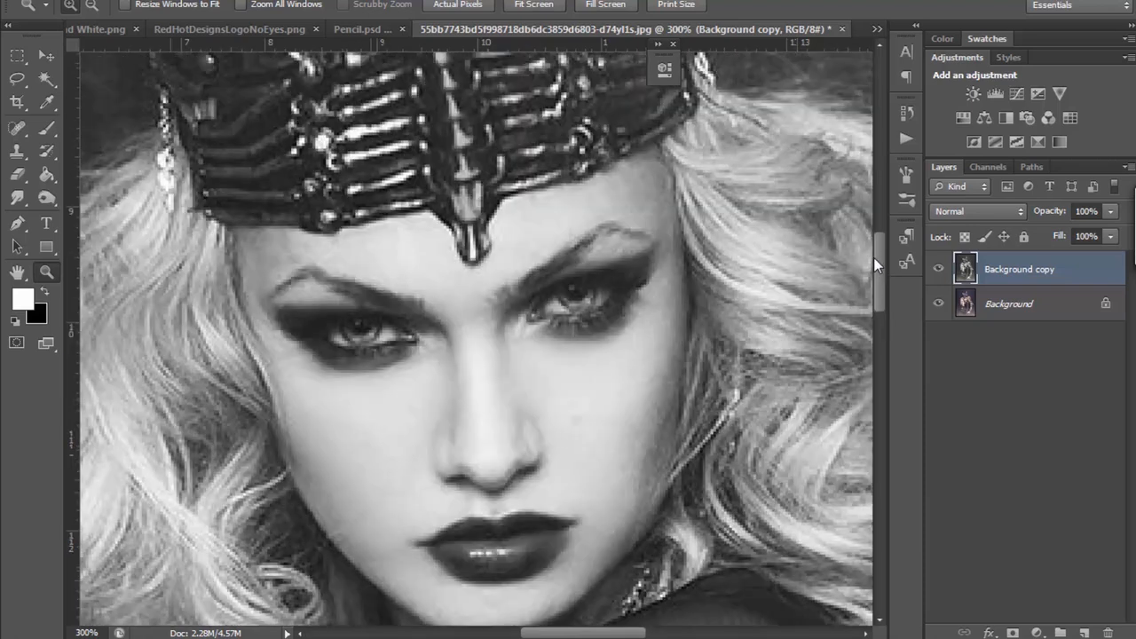
pyautogui.moveTo(638, 635)
pyautogui.mouseDown()
pyautogui.moveTo(657, 636)
pyautogui.moveTo(636, 633)
pyautogui.mouseUp()
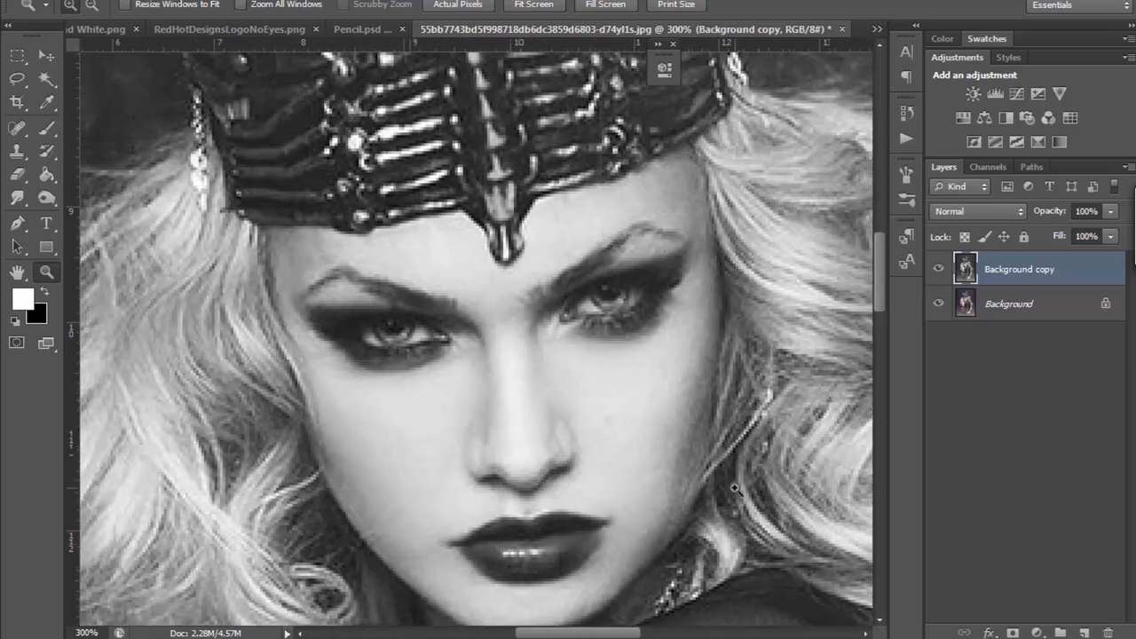
pyautogui.scroll(-3, 734, 487)
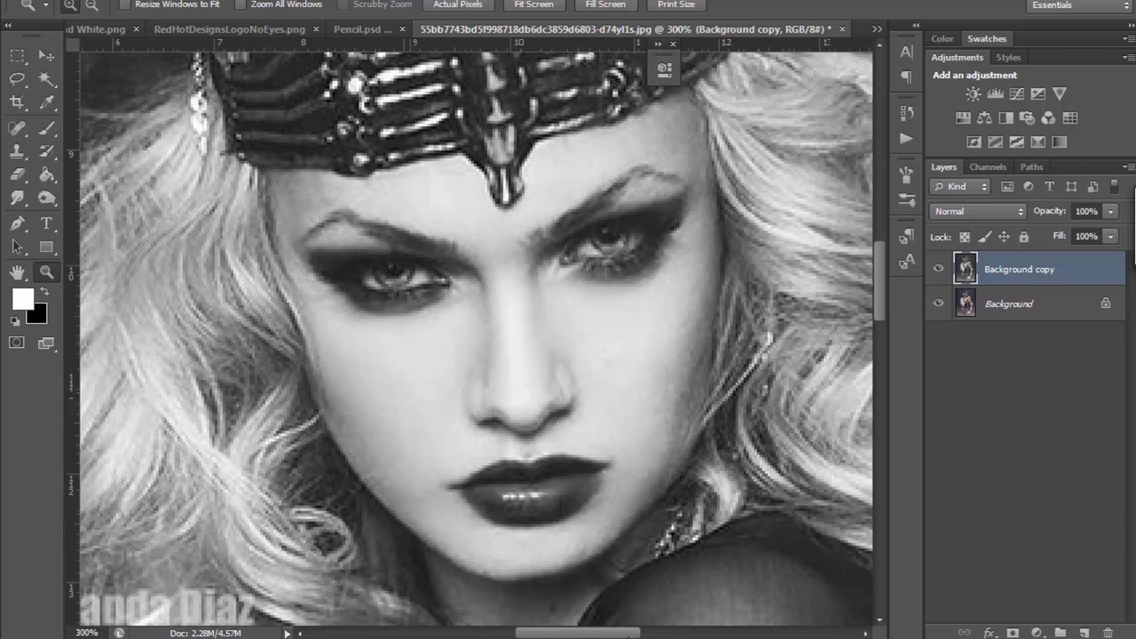
pyautogui.moveTo(628, 636); pyautogui.dragTo(639, 637)
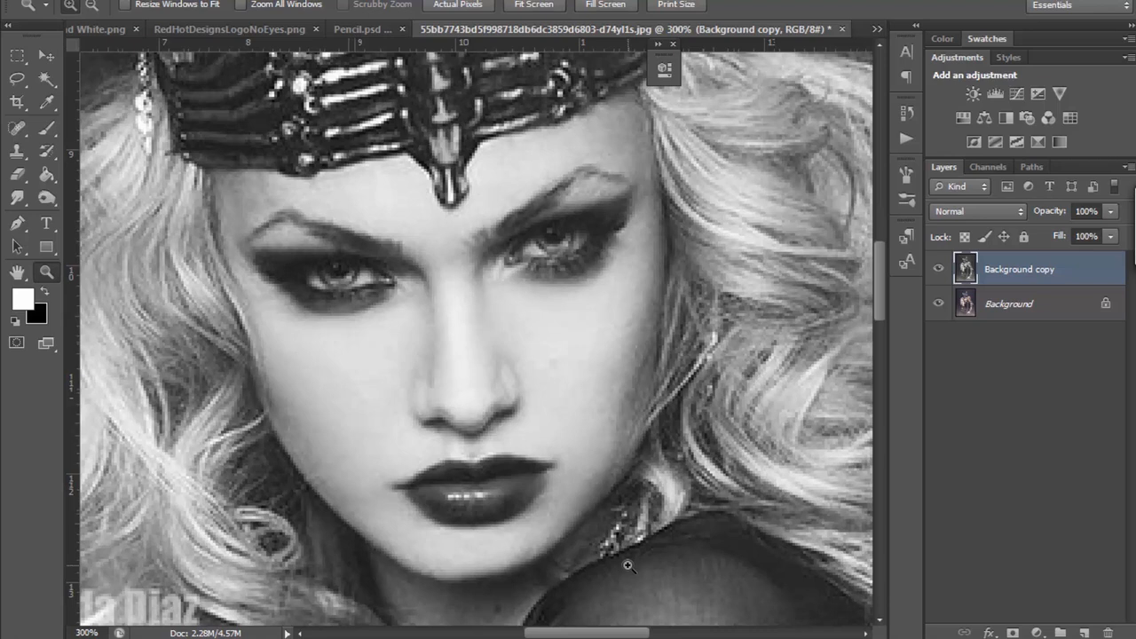
pyautogui.moveTo(631, 635); pyautogui.dragTo(635, 635)
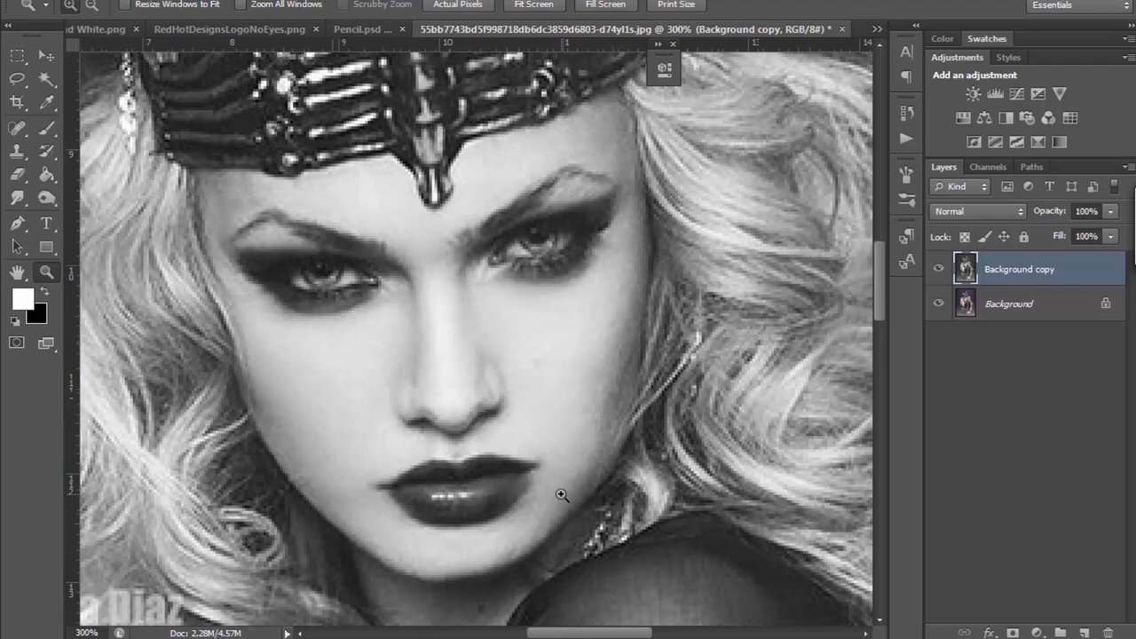
pyautogui.moveTo(593, 632)
pyautogui.mouseDown()
pyautogui.moveTo(604, 632)
pyautogui.moveTo(588, 632)
pyautogui.mouseUp()
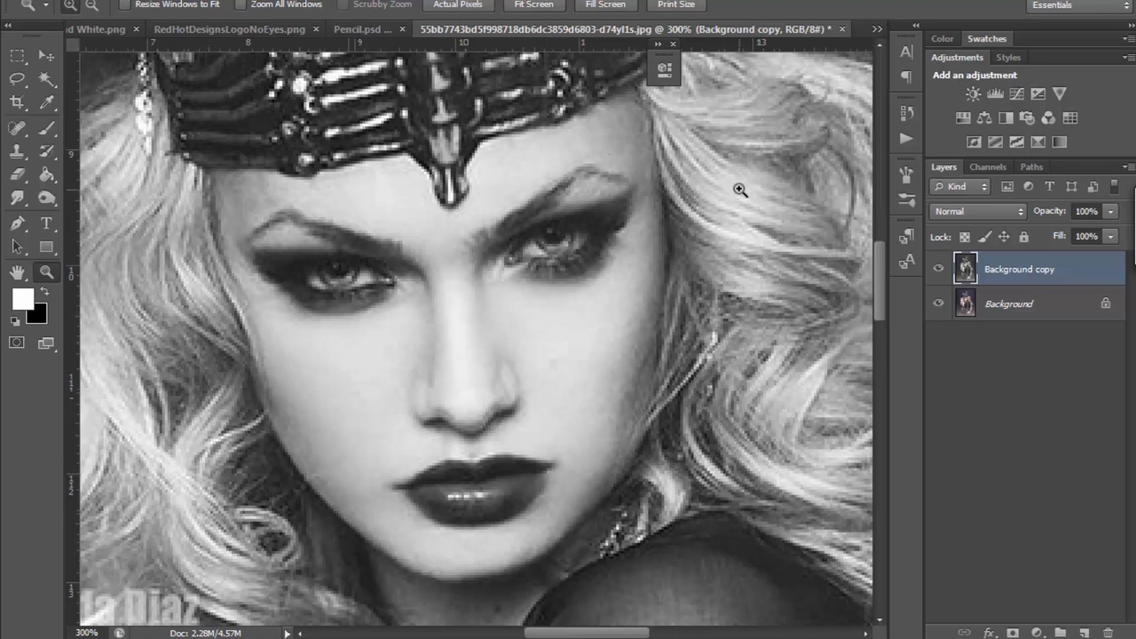
pyautogui.scroll(-4, 740, 189)
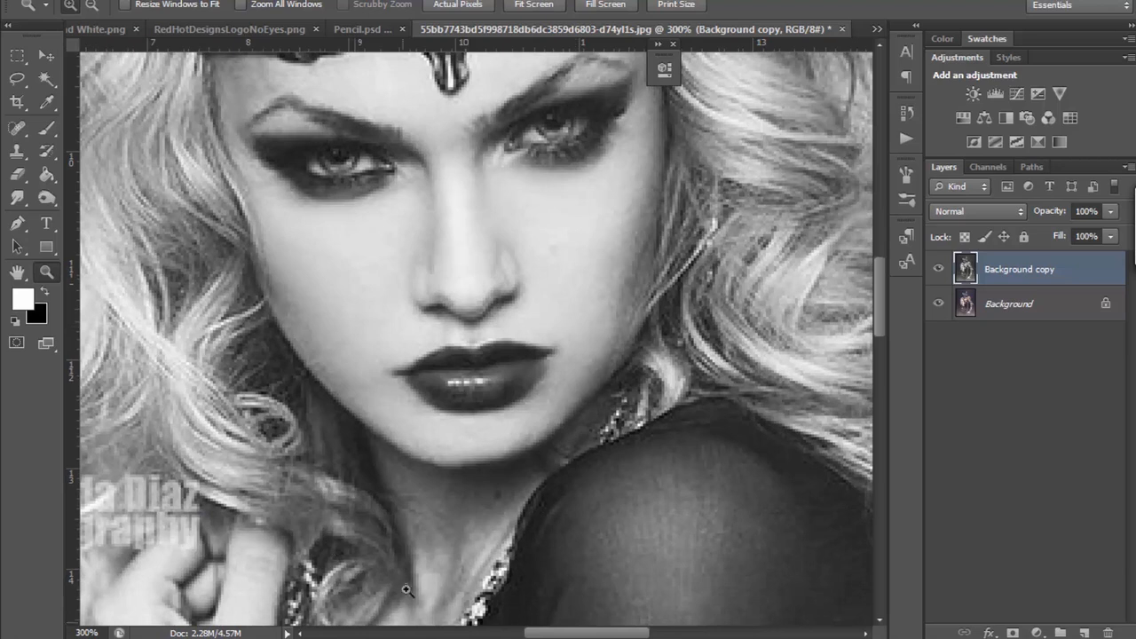
pyautogui.scroll(5, 702, 144)
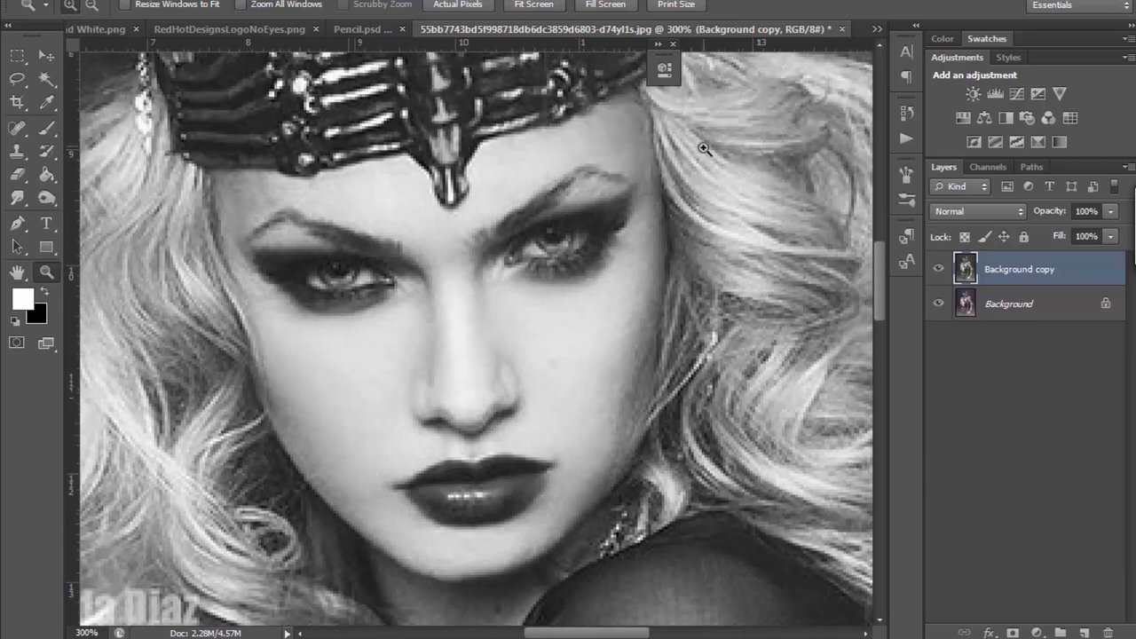
# Step: Examine the hair strands, raised hand and necklace around the watermark, and the hair up to the crown's edge
pyautogui.moveTo(614, 637); pyautogui.dragTo(576, 633)
pyautogui.scroll(-5, 477, 525)
pyautogui.scroll(-2, 477, 525)
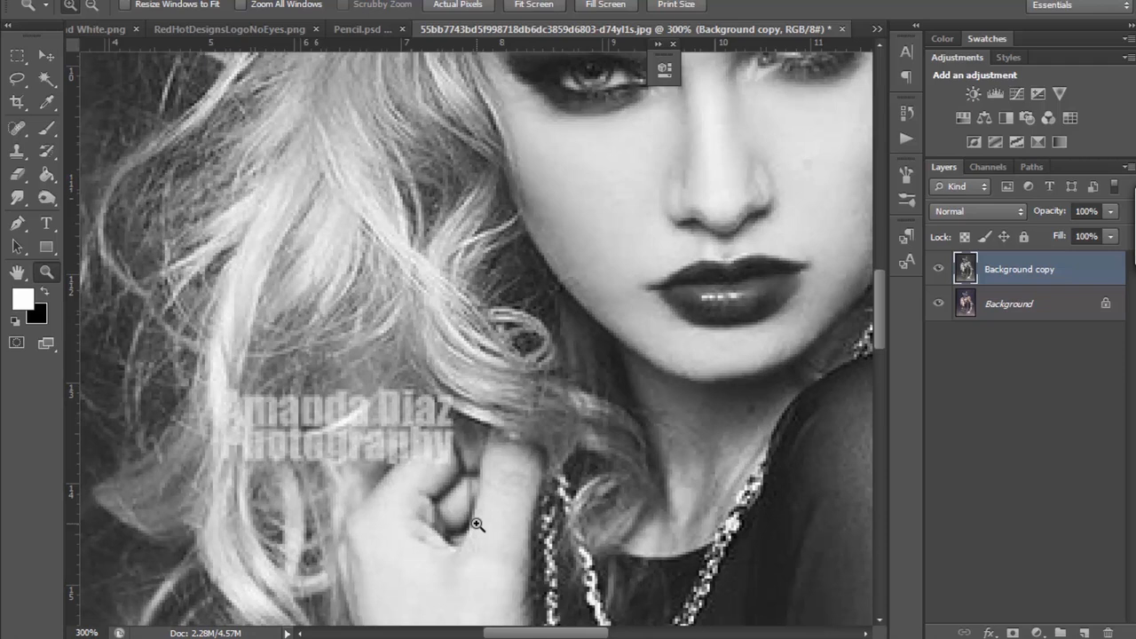
pyautogui.scroll(2, 477, 524)
pyautogui.scroll(-7, 478, 524)
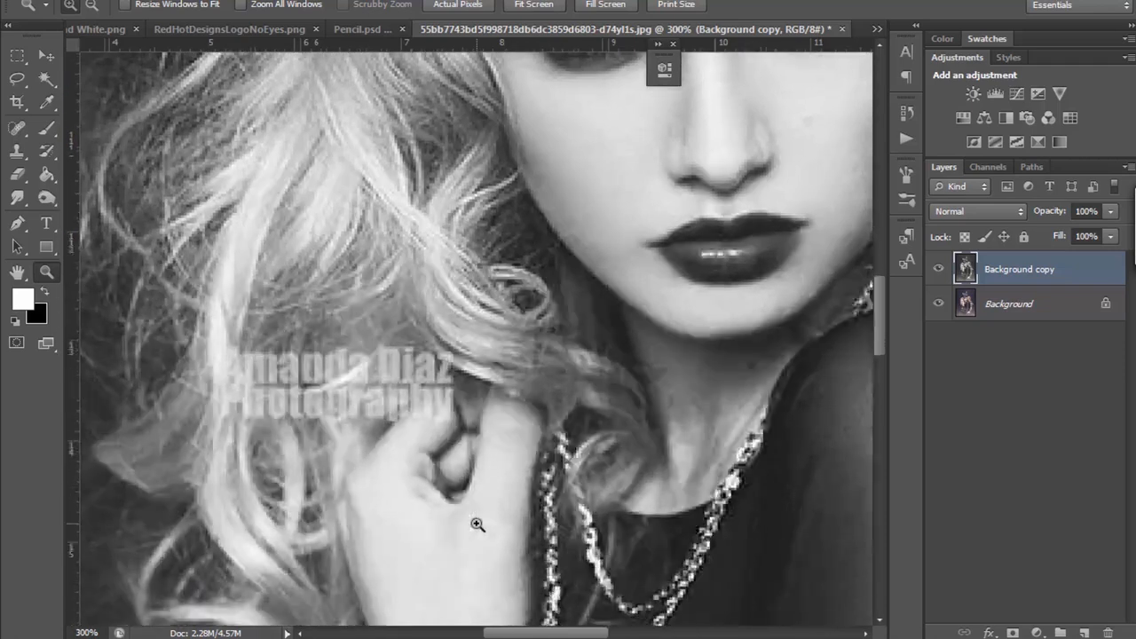
pyautogui.scroll(10, 479, 519)
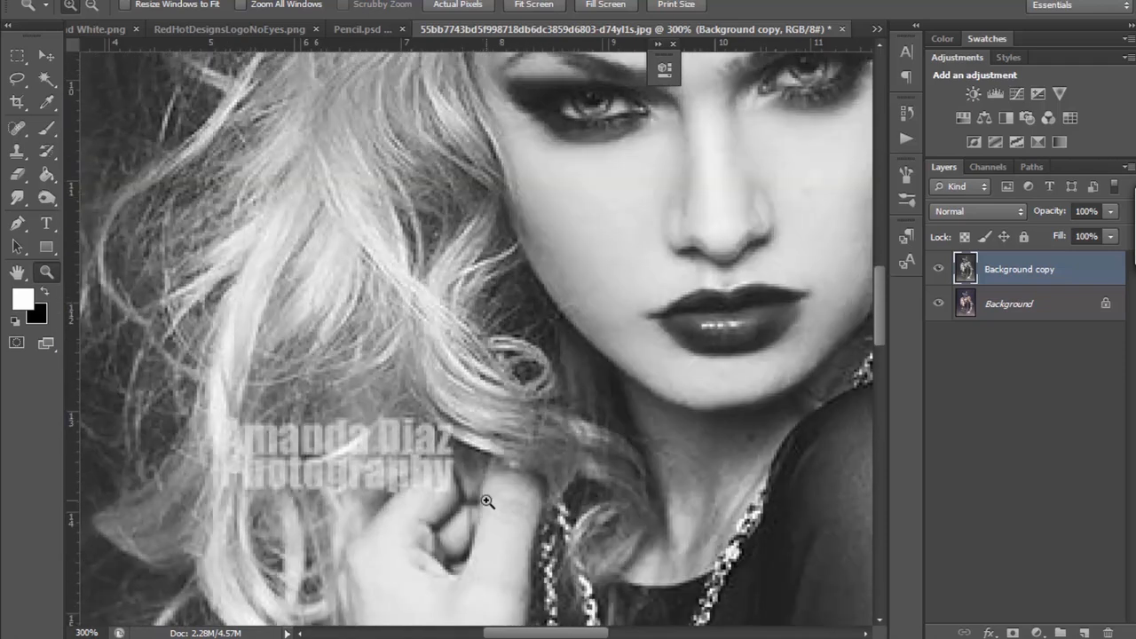
pyautogui.scroll(4, 486, 501)
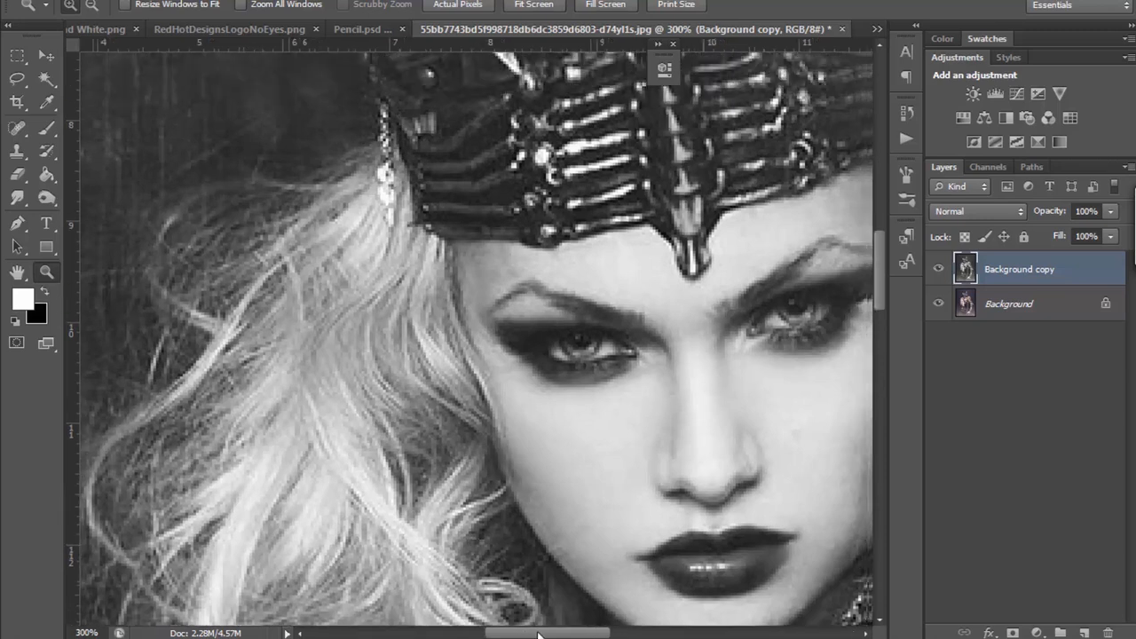
# Step: Examine the raised hand, lace cuff, necklace chains and sheer sleeve, and the face below the crown at 300% zoom
pyautogui.moveTo(538, 633); pyautogui.dragTo(571, 634)
pyautogui.moveTo(888, 276); pyautogui.dragTo(859, 362)
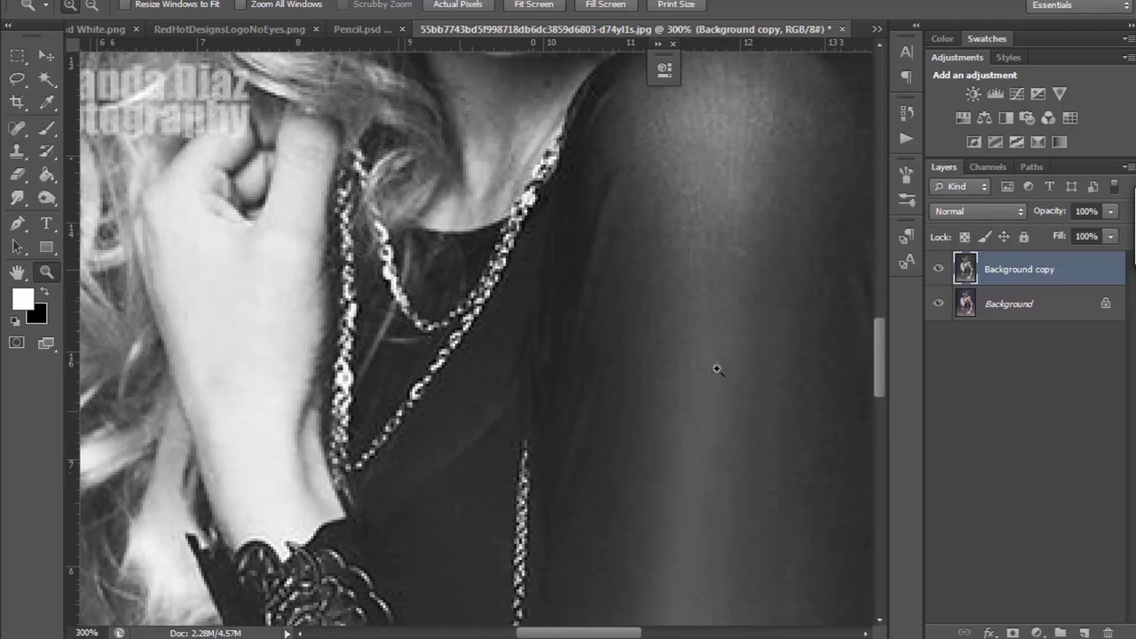
pyautogui.moveTo(878, 348); pyautogui.dragTo(878, 320)
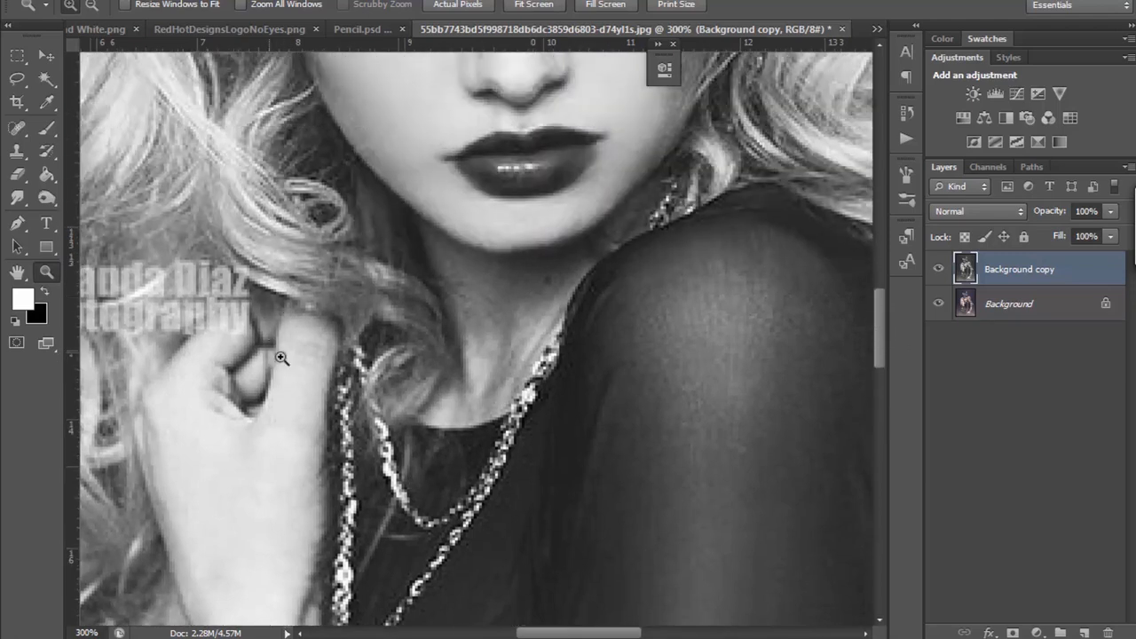
pyautogui.scroll(-10, 878, 313)
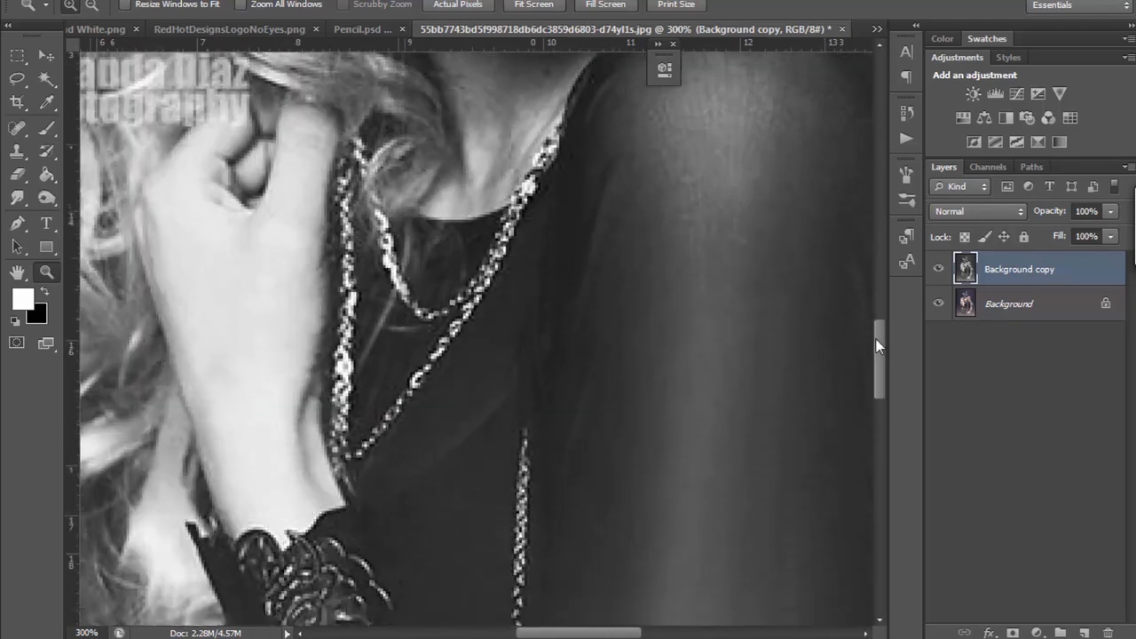
pyautogui.scroll(15, 828, 352)
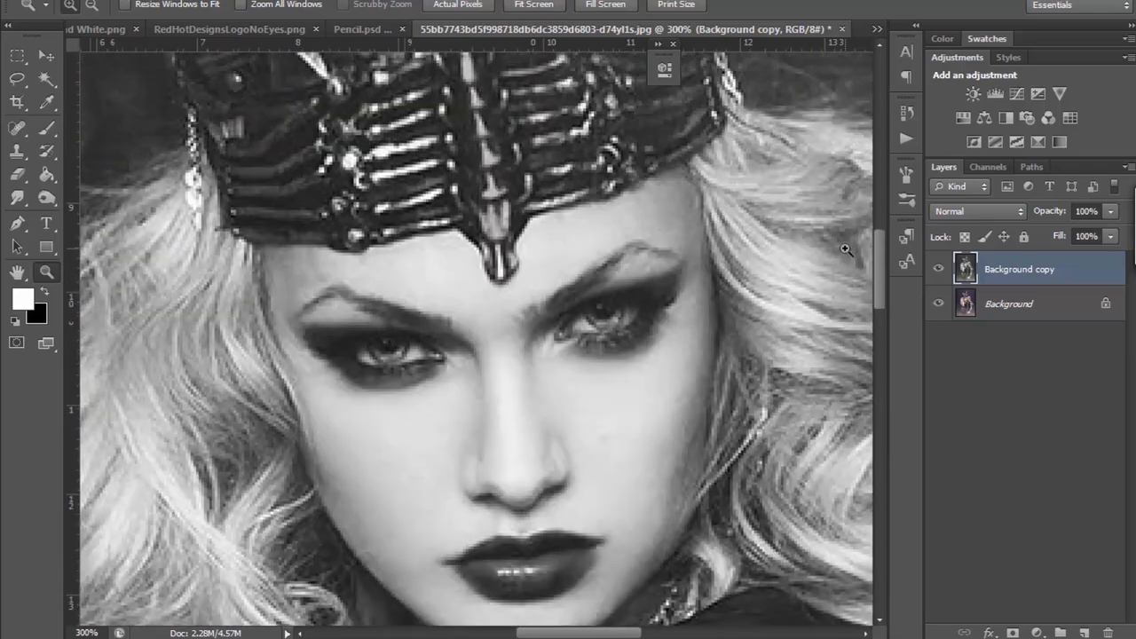
pyautogui.scroll(-5, 849, 259)
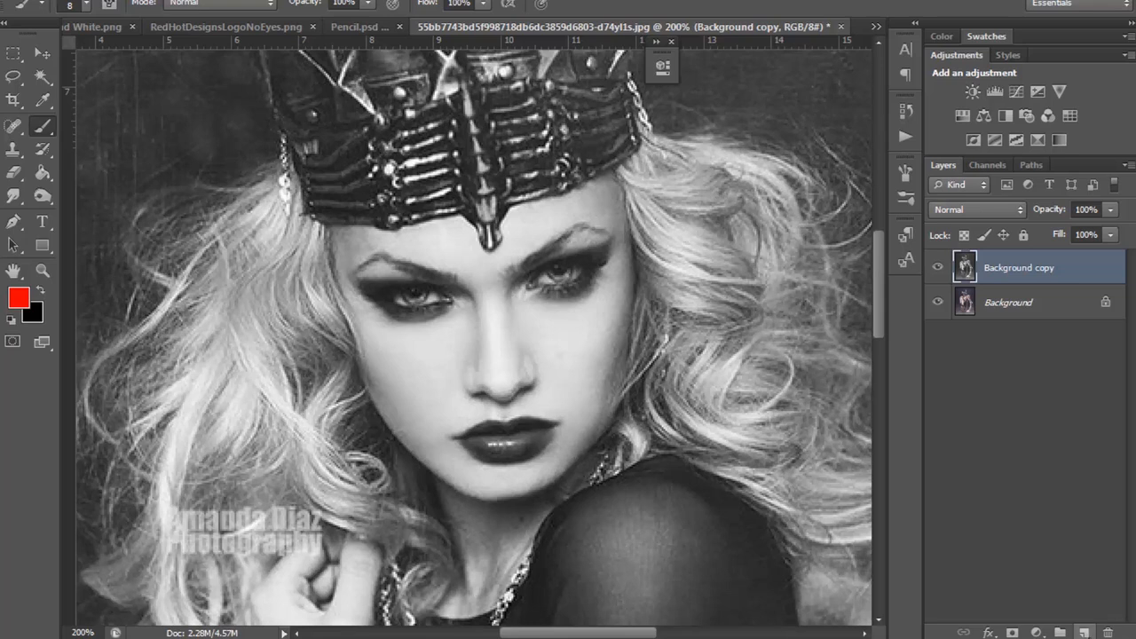
# Step: On a new layer, paint a red vertical centre line and a curved eye line across the face with the 8 px soft brush
pyautogui.click(1083, 632)
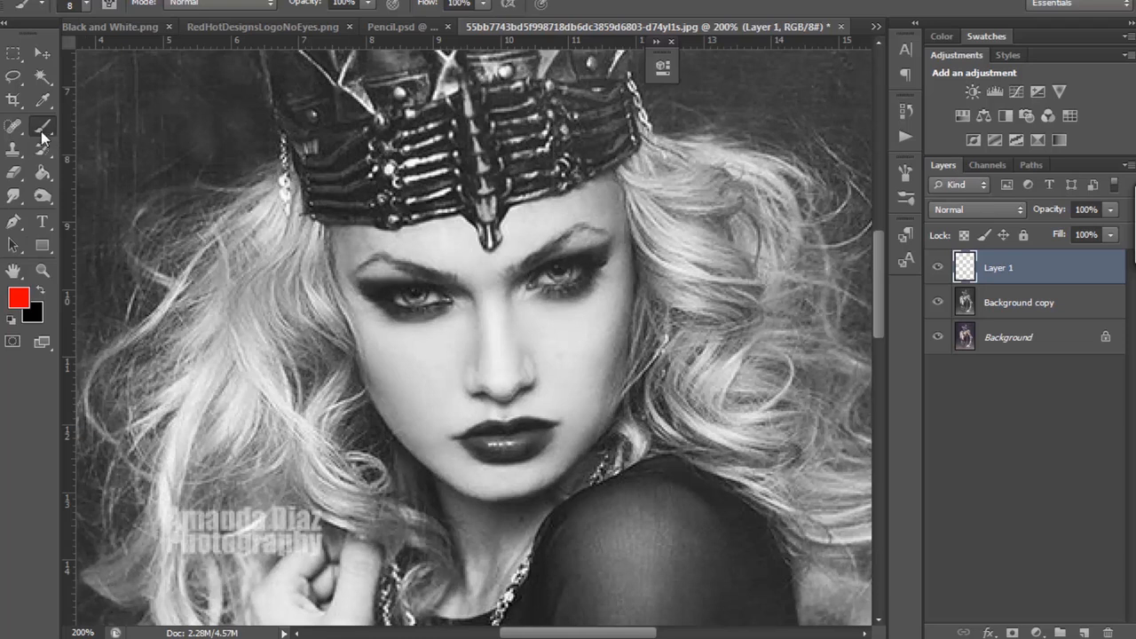
pyautogui.click(85, 7)
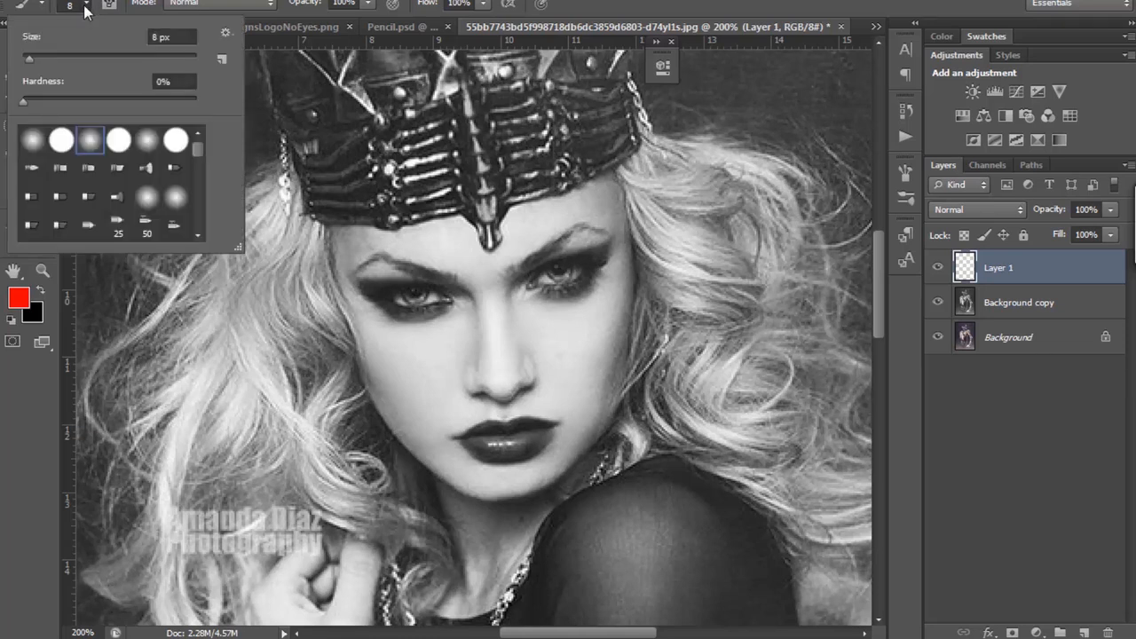
pyautogui.click(85, 8)
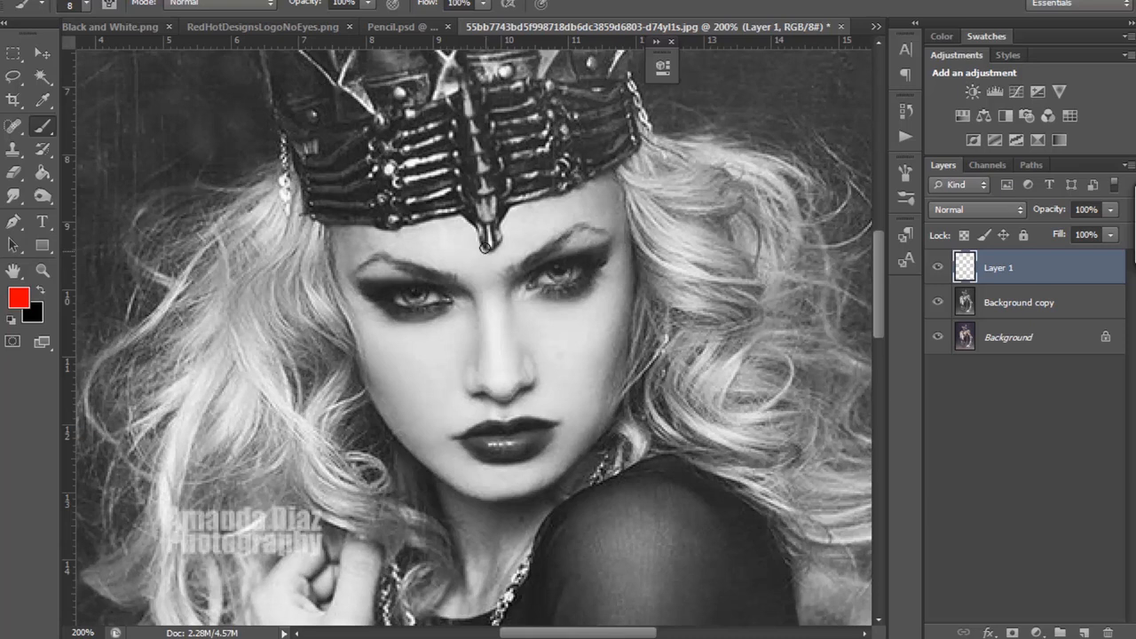
pyautogui.moveTo(487, 252); pyautogui.dragTo(512, 497)
pyautogui.moveTo(344, 286)
pyautogui.mouseDown()
pyautogui.moveTo(408, 307)
pyautogui.moveTo(491, 303)
pyautogui.moveTo(568, 277)
pyautogui.moveTo(627, 221)
pyautogui.mouseUp()
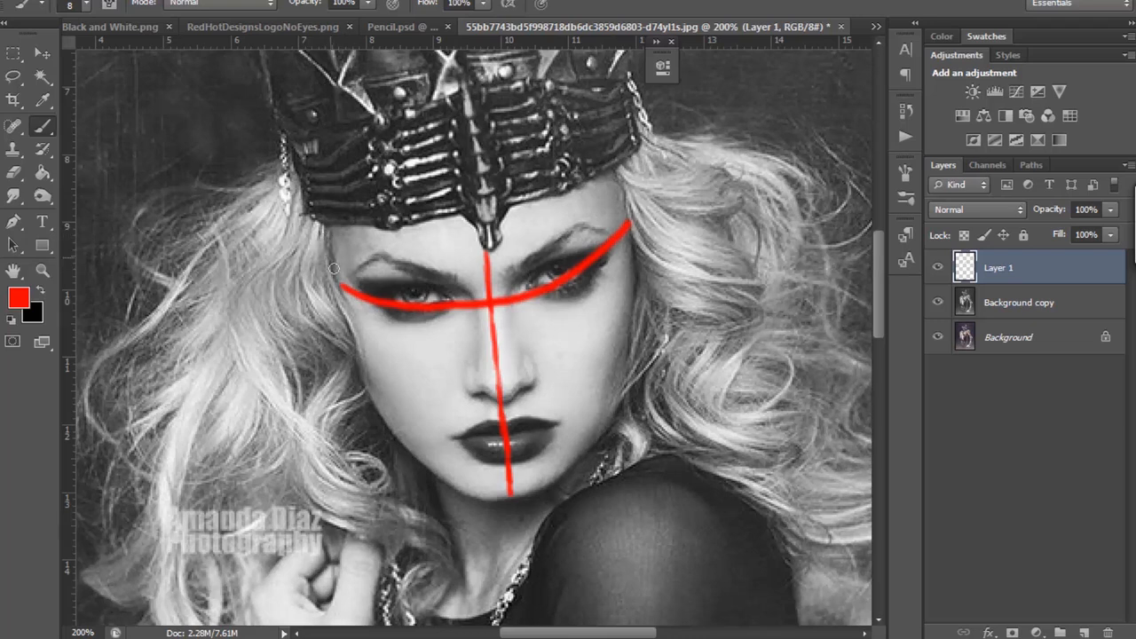
# Step: Lower the opacity of the guide-line layer to 19% and set the brush size to 5 px
pyautogui.click(1110, 235)
pyautogui.moveTo(1110, 234); pyautogui.dragTo(1036, 234)
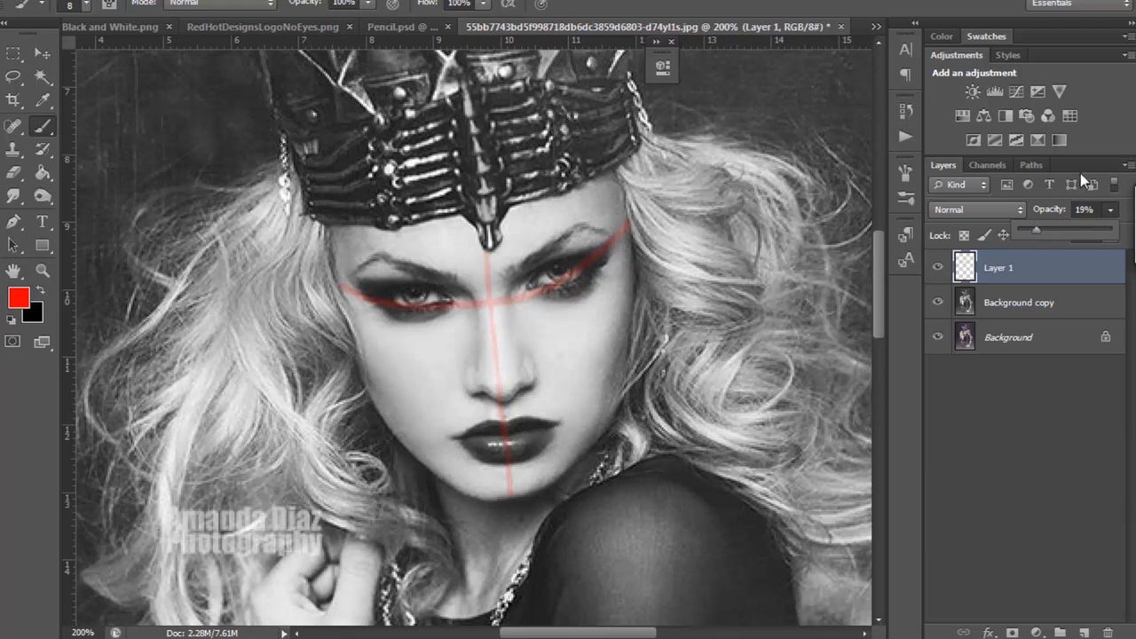
pyautogui.click(85, 5)
pyautogui.click(28, 59)
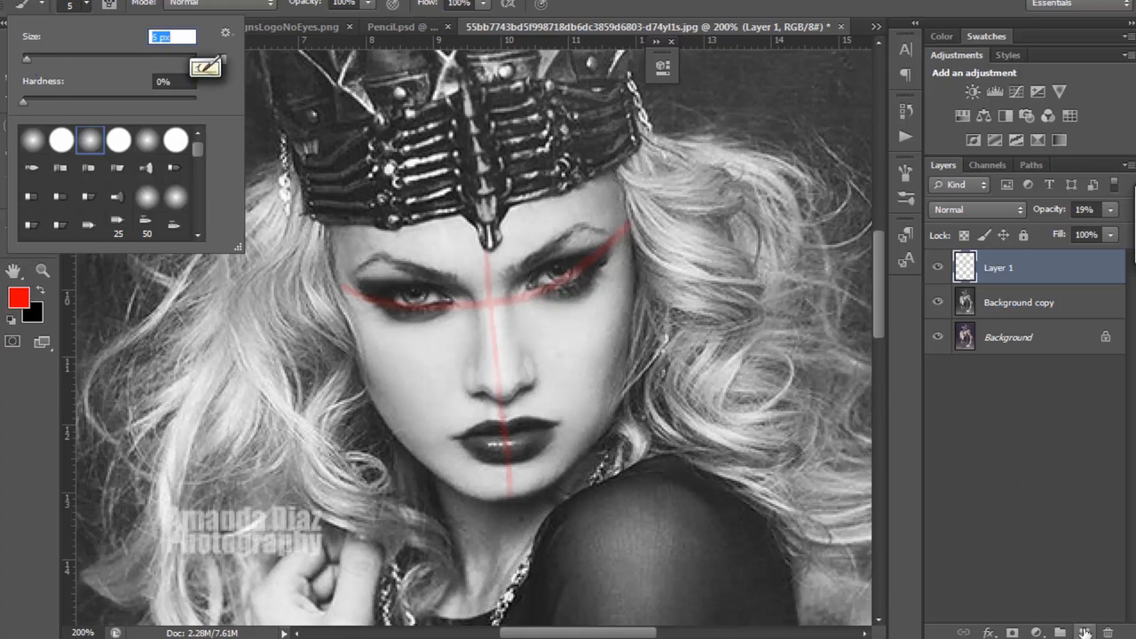
pyautogui.press('Return')
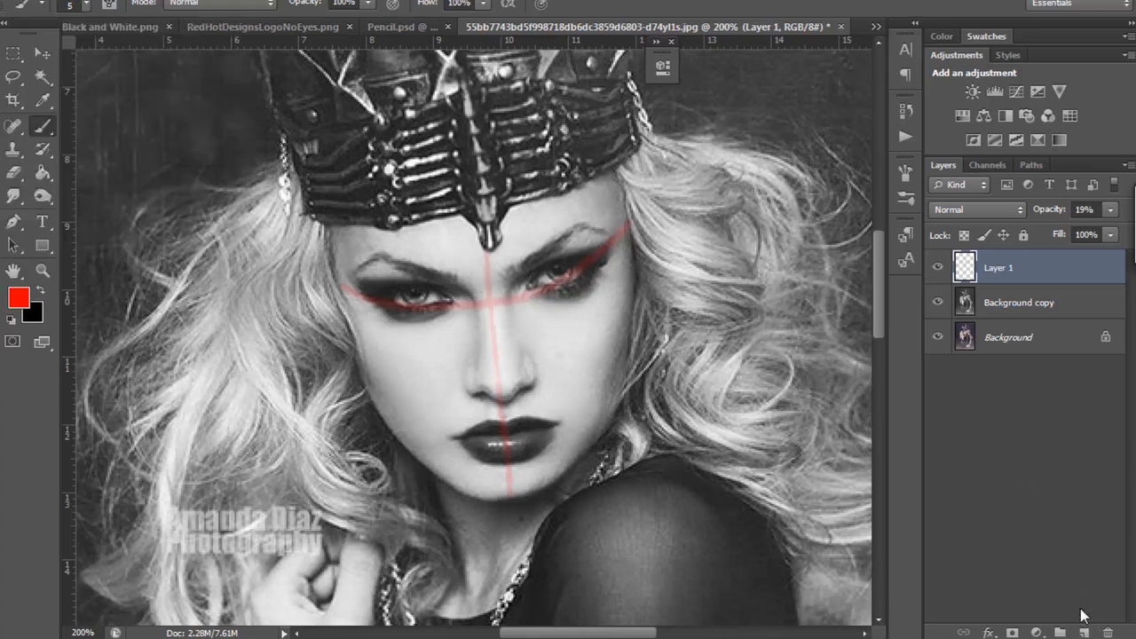
pyautogui.click(1085, 631)
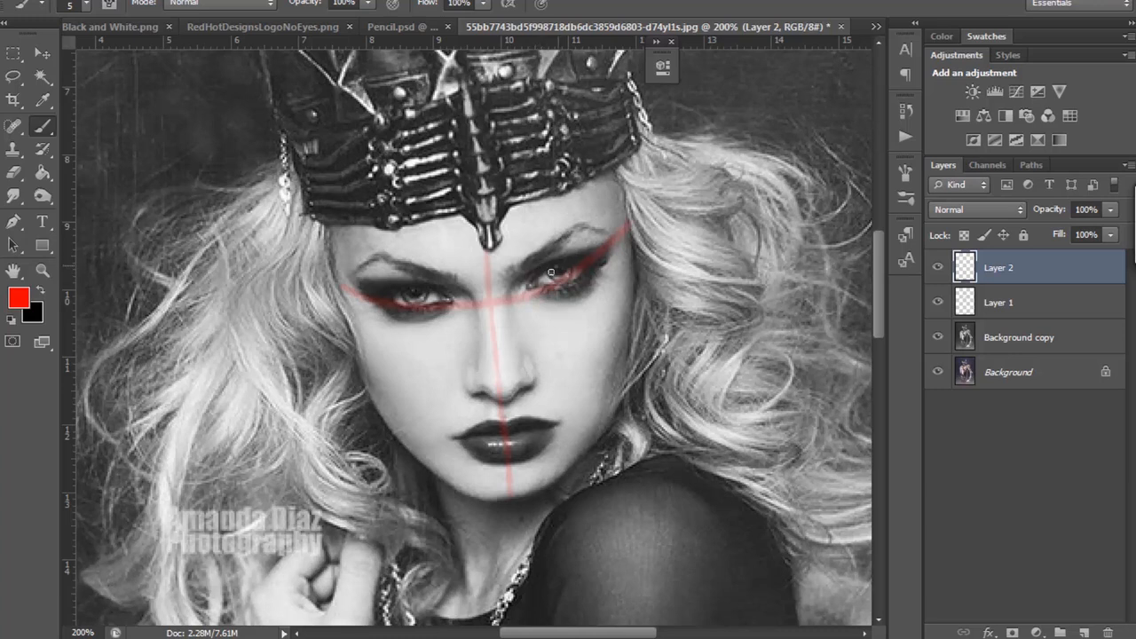
pyautogui.moveTo(525, 289)
pyautogui.mouseDown()
pyautogui.moveTo(592, 259)
pyautogui.moveTo(532, 288)
pyautogui.moveTo(598, 259)
pyautogui.mouseUp()
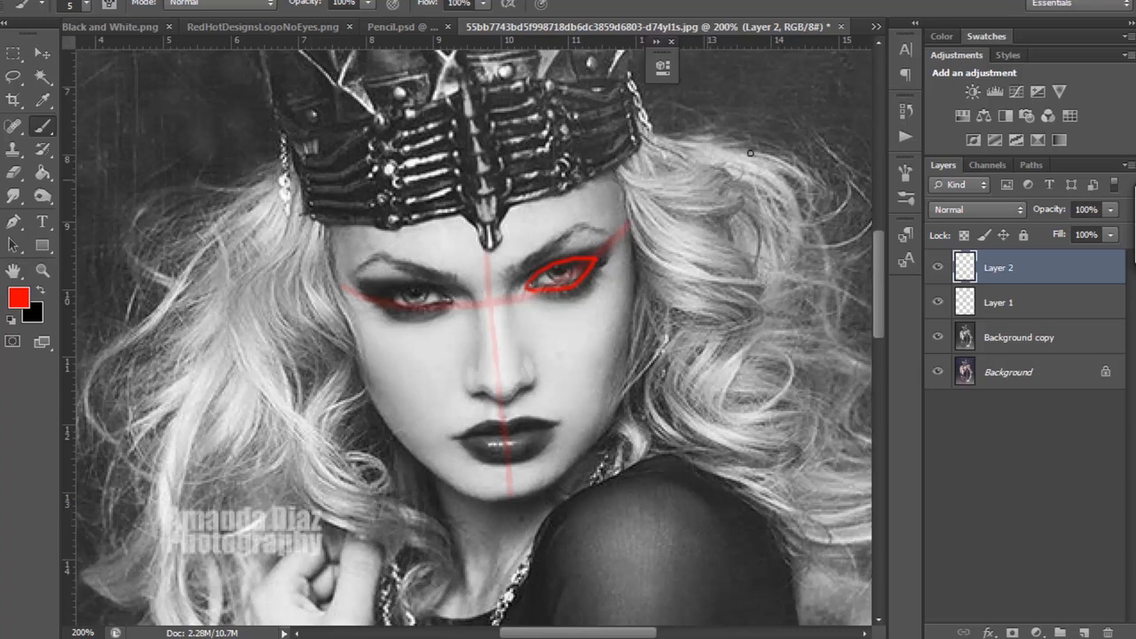
pyautogui.press('Delete')
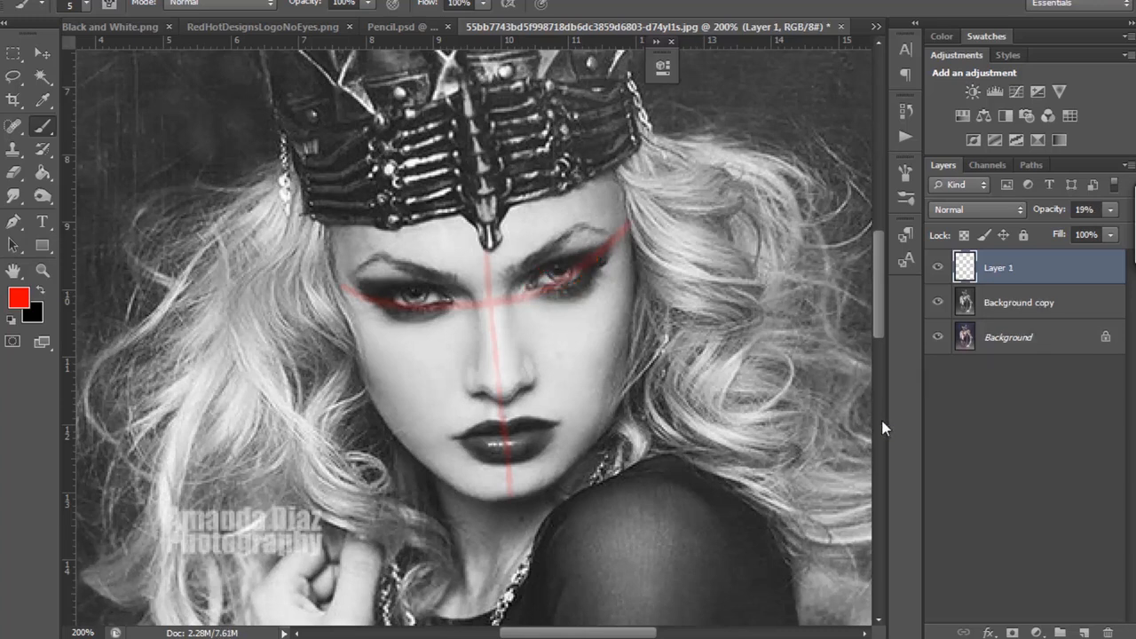
pyautogui.click(1083, 632)
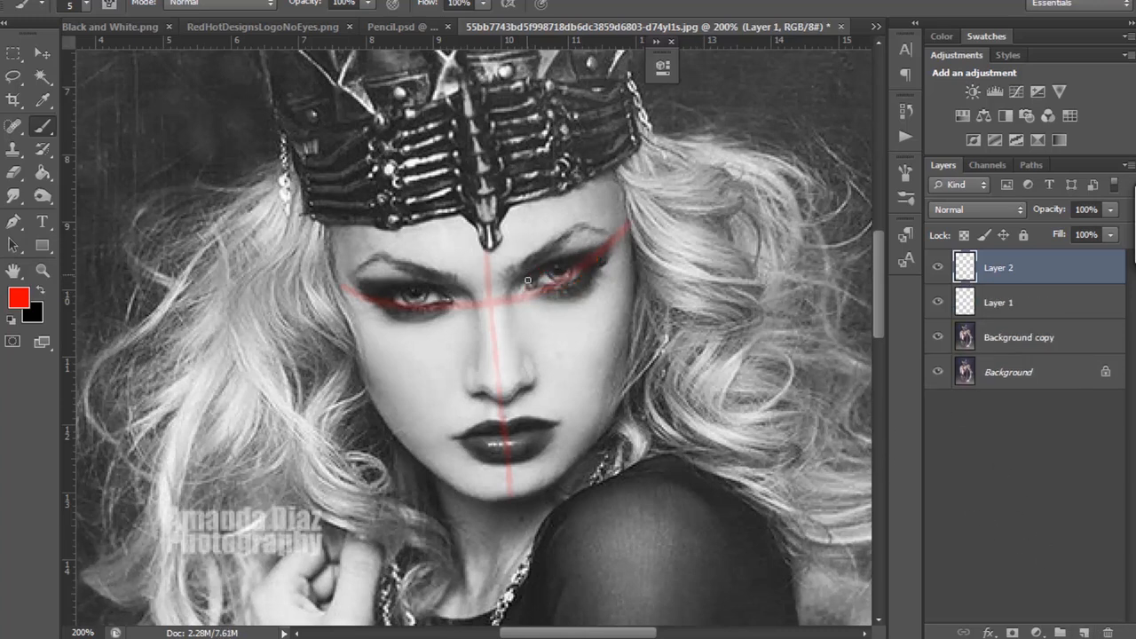
pyautogui.moveTo(530, 285)
pyautogui.mouseDown()
pyautogui.moveTo(587, 264)
pyautogui.moveTo(531, 290)
pyautogui.moveTo(592, 260)
pyautogui.mouseUp()
pyautogui.click(1107, 631)
pyautogui.click(484, 234)
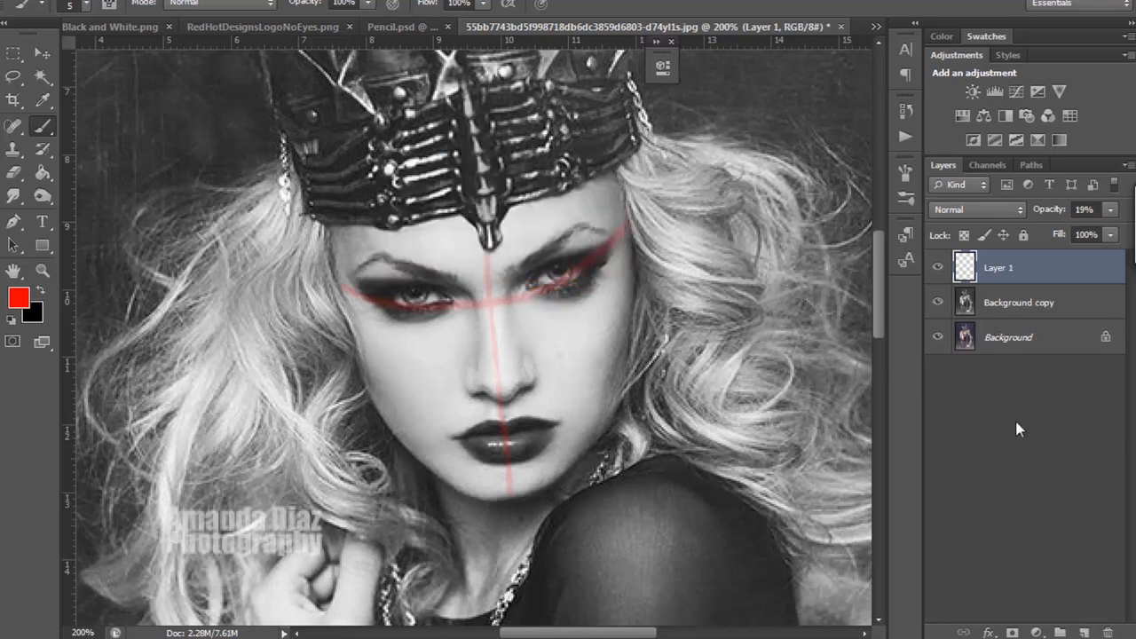
# Step: On a new layer, draw the woman's left eye in red with lashes and iris, and three small ovals over the hair beside it
pyautogui.click(1082, 632)
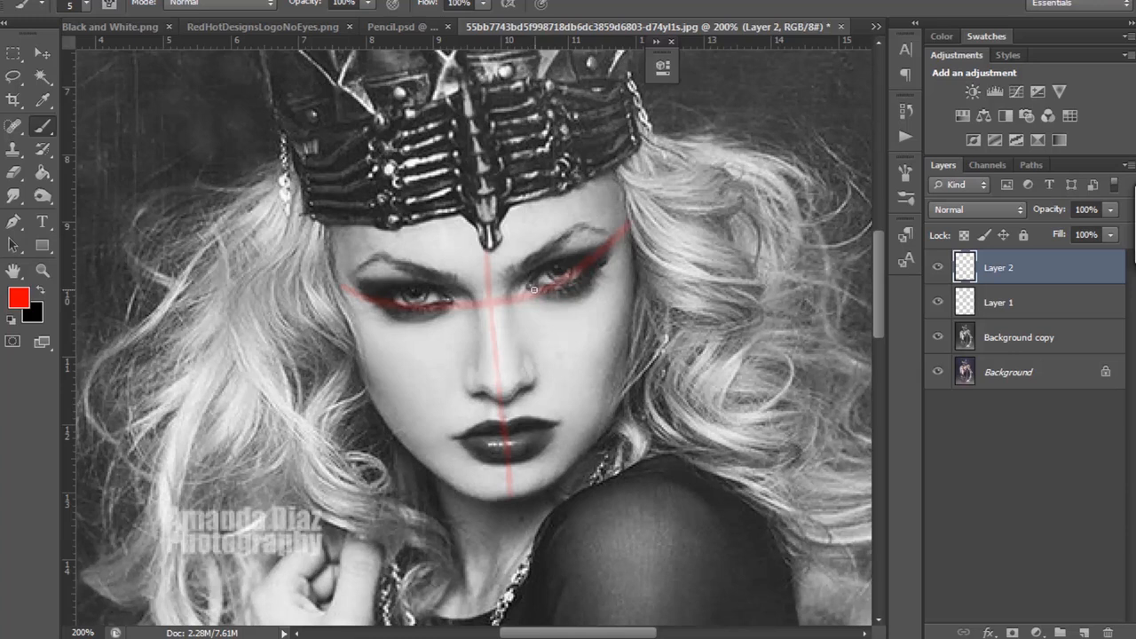
pyautogui.click(529, 290)
pyautogui.moveTo(528, 286)
pyautogui.mouseDown()
pyautogui.moveTo(561, 264)
pyautogui.moveTo(580, 277)
pyautogui.moveTo(537, 290)
pyautogui.moveTo(586, 265)
pyautogui.mouseUp()
pyautogui.moveTo(689, 235)
pyautogui.mouseDown()
pyautogui.moveTo(684, 260)
pyautogui.moveTo(688, 235)
pyautogui.moveTo(714, 263)
pyautogui.moveTo(726, 245)
pyautogui.mouseUp()
pyautogui.moveTo(691, 299)
pyautogui.mouseDown()
pyautogui.moveTo(689, 328)
pyautogui.moveTo(707, 309)
pyautogui.mouseUp()
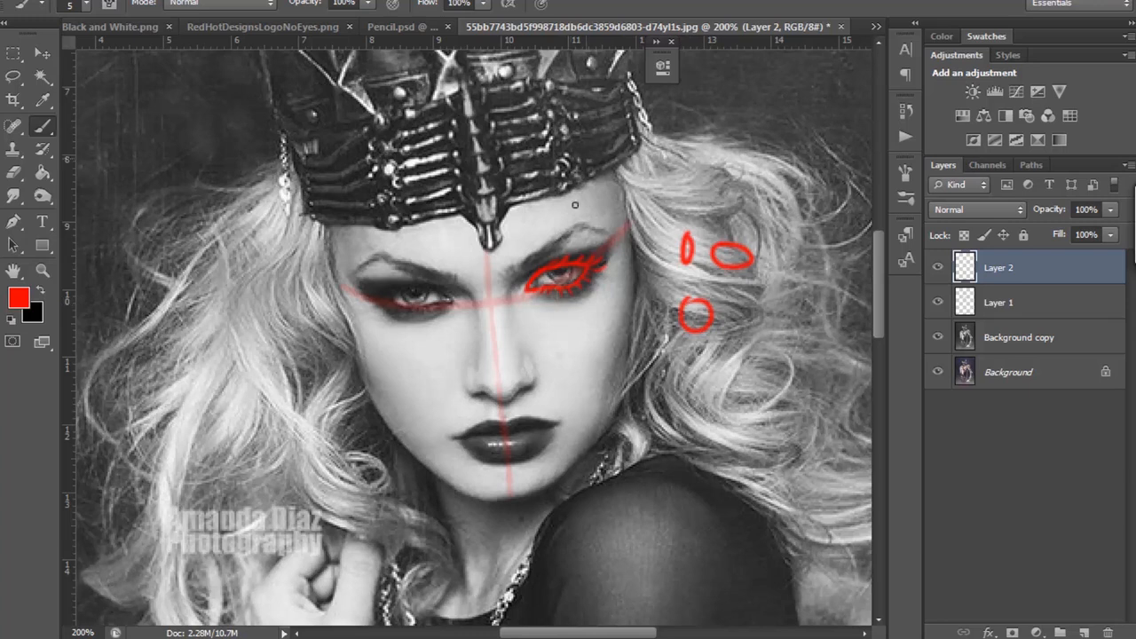
pyautogui.moveTo(556, 259)
pyautogui.mouseDown()
pyautogui.moveTo(552, 272)
pyautogui.moveTo(562, 256)
pyautogui.moveTo(549, 257)
pyautogui.moveTo(573, 257)
pyautogui.mouseUp()
# Step: Erase the part of the red iris that extends above the upper eyelid with a 15 px eraser
pyautogui.click(14, 172)
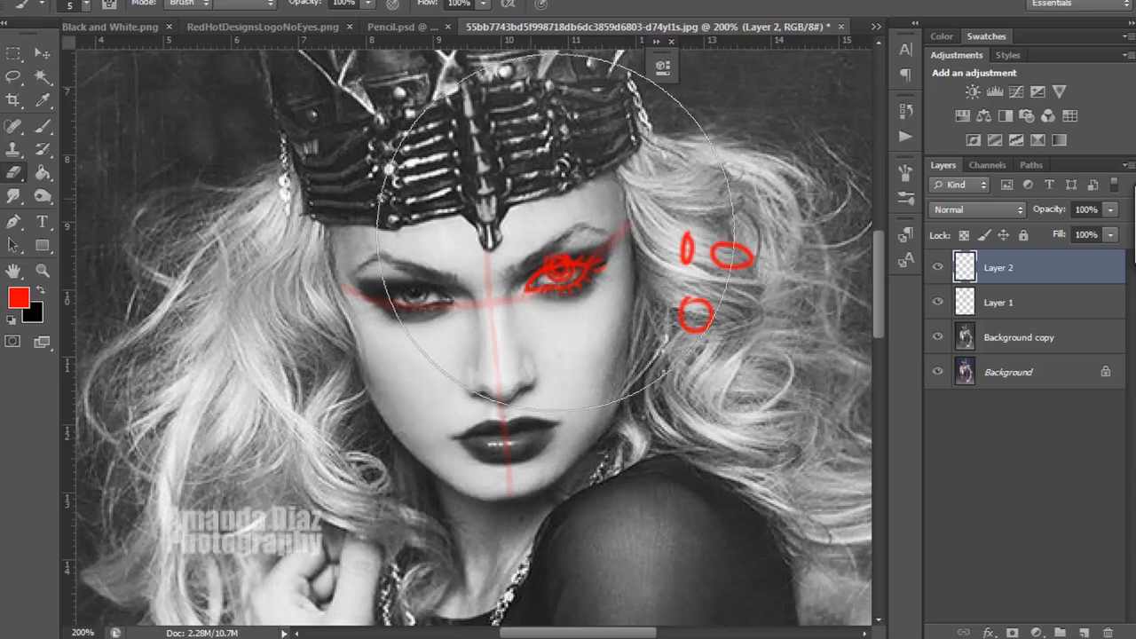
pyautogui.click(86, 7)
pyautogui.moveTo(72, 61); pyautogui.dragTo(35, 62)
pyautogui.moveTo(543, 255); pyautogui.dragTo(570, 256)
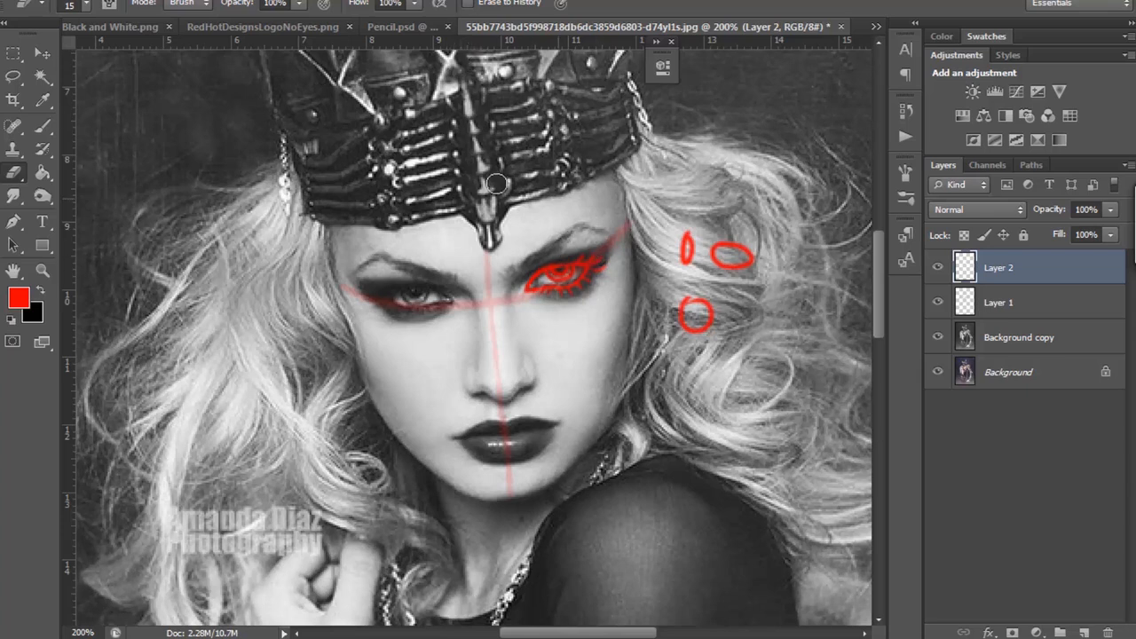
# Step: Hide the Background copy and Background layers so only the red eye drawing and guide lines show
pyautogui.click(42, 126)
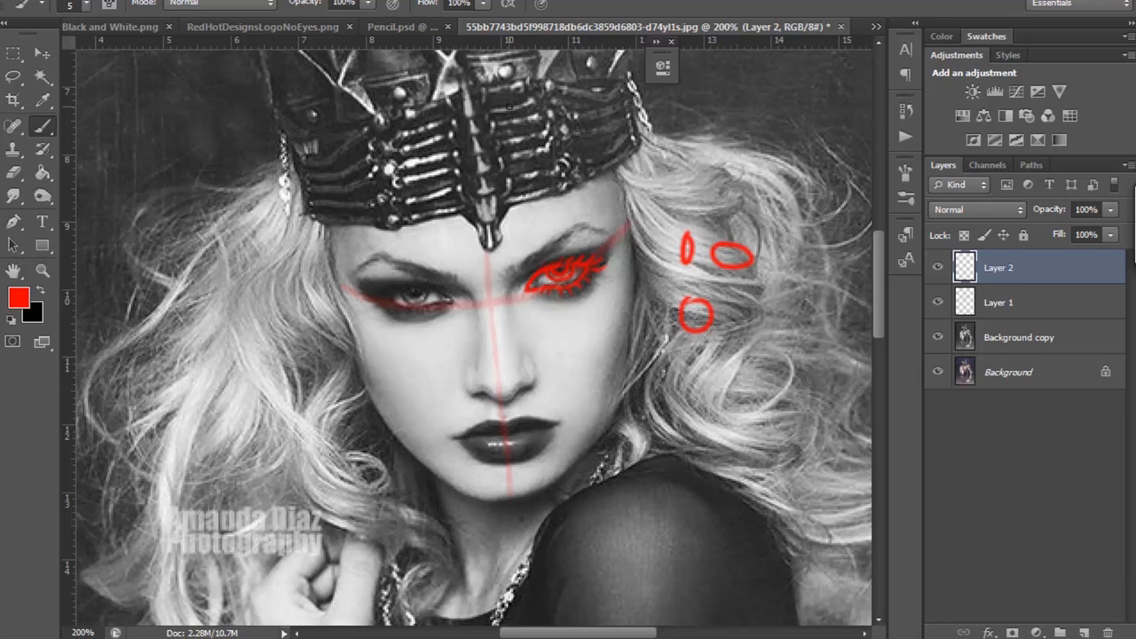
pyautogui.hotkey('ctrl', '+')
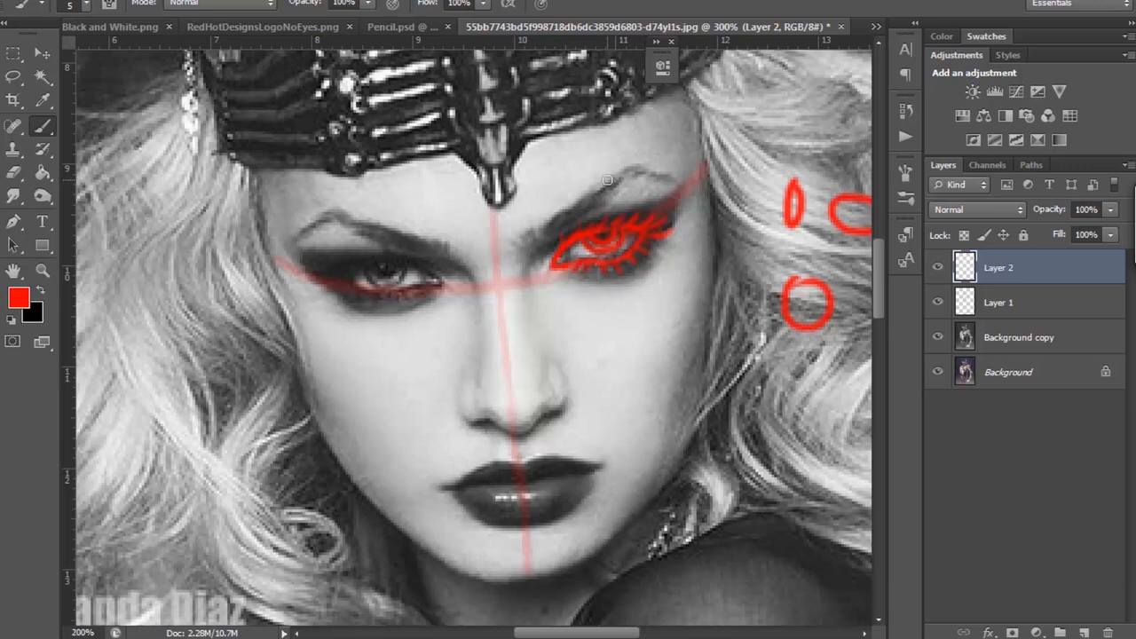
pyautogui.hotkey('ctrl', '-')
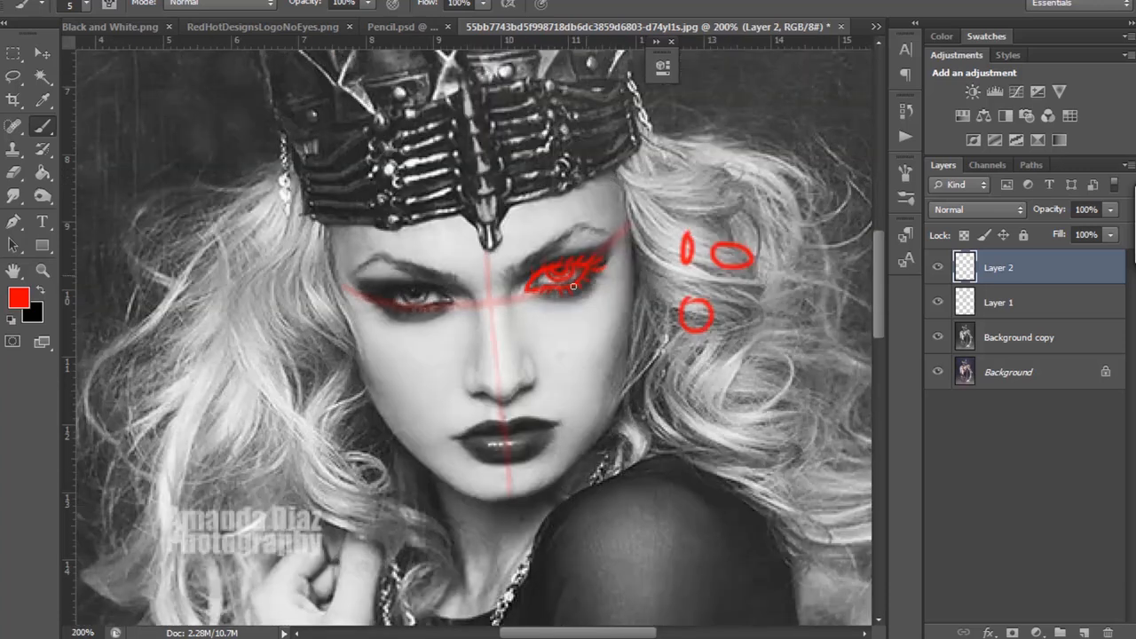
pyautogui.click(939, 337)
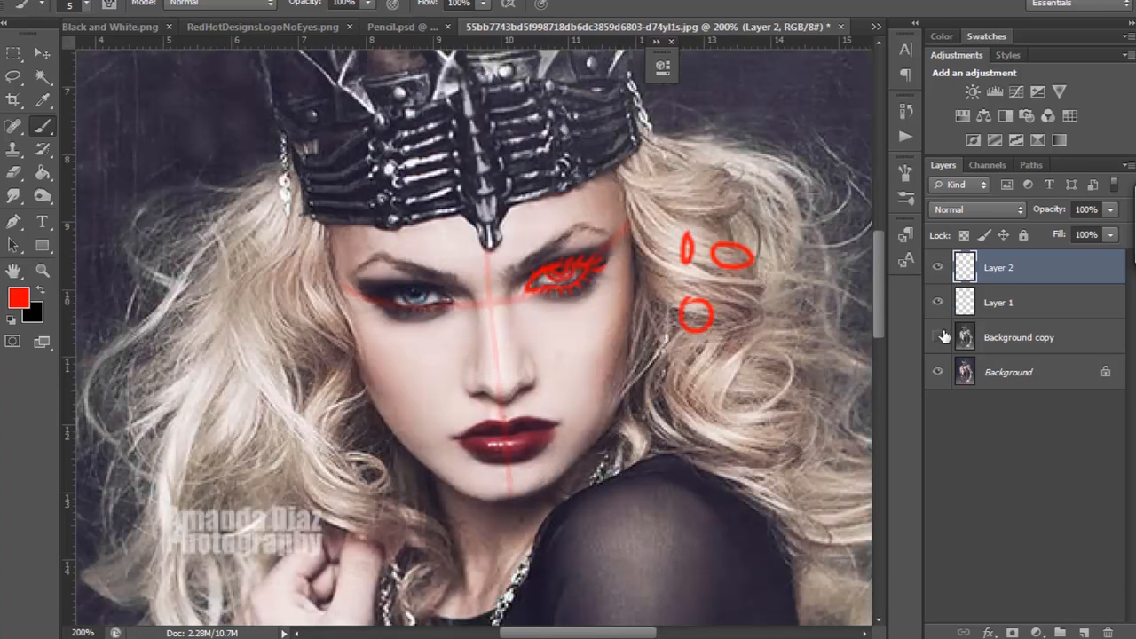
pyautogui.click(938, 372)
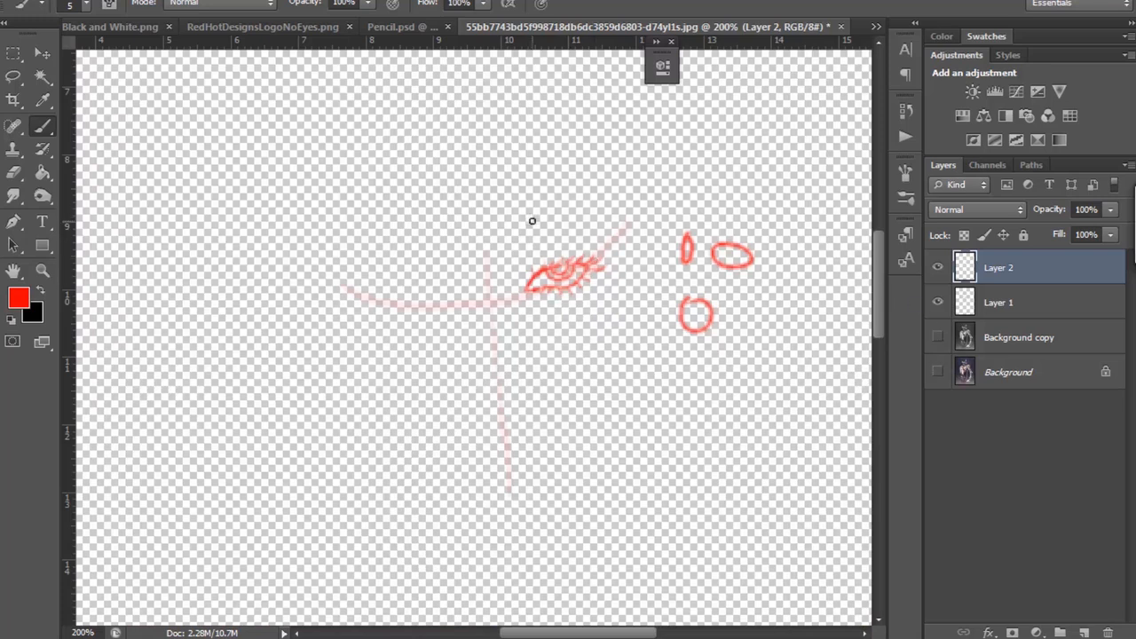
pyautogui.hotkey('ctrl', '-')
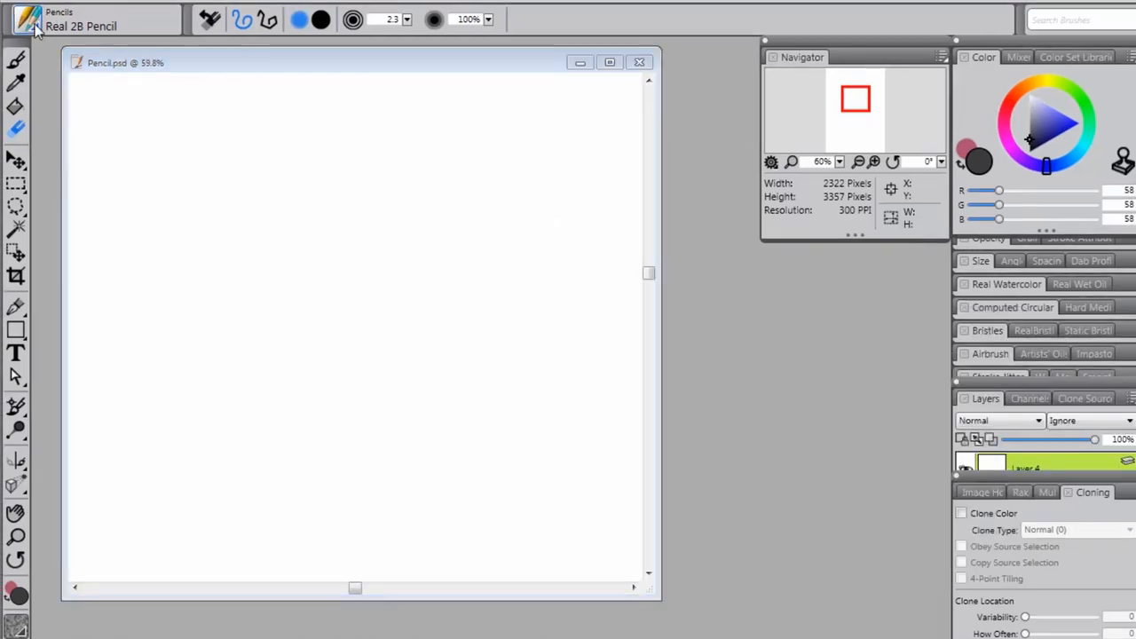
# Step: Switch to Corel Painter and look through the Pencils category of the brush library around the Real 2B Pencil
pyautogui.click(36, 29)
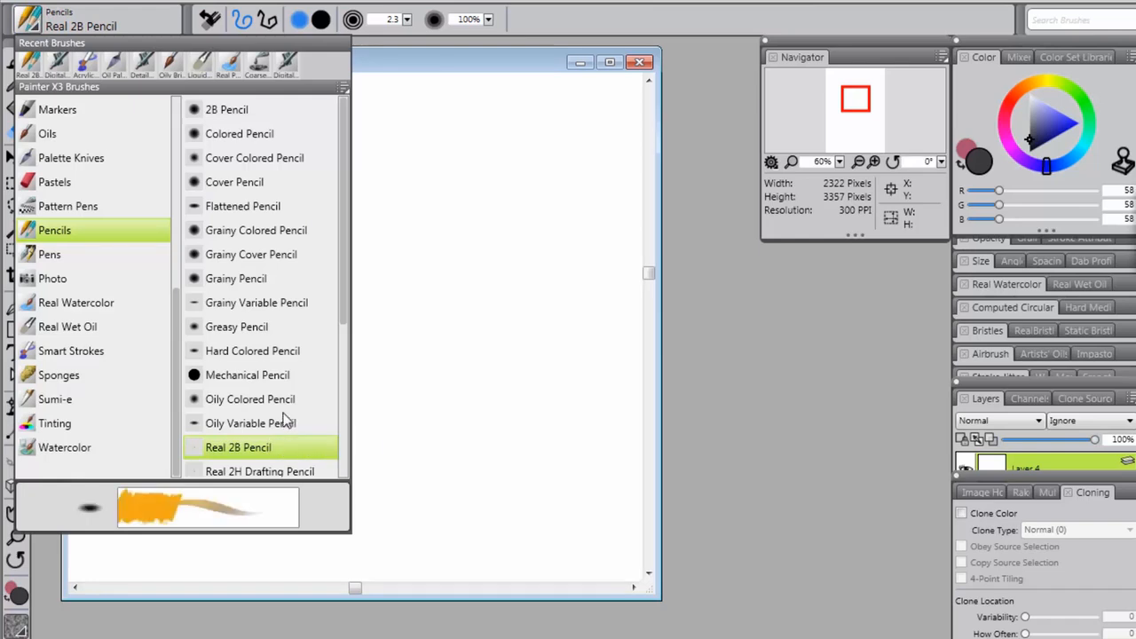
pyautogui.moveTo(344, 302)
pyautogui.mouseDown()
pyautogui.moveTo(335, 441)
pyautogui.moveTo(344, 360)
pyautogui.mouseUp()
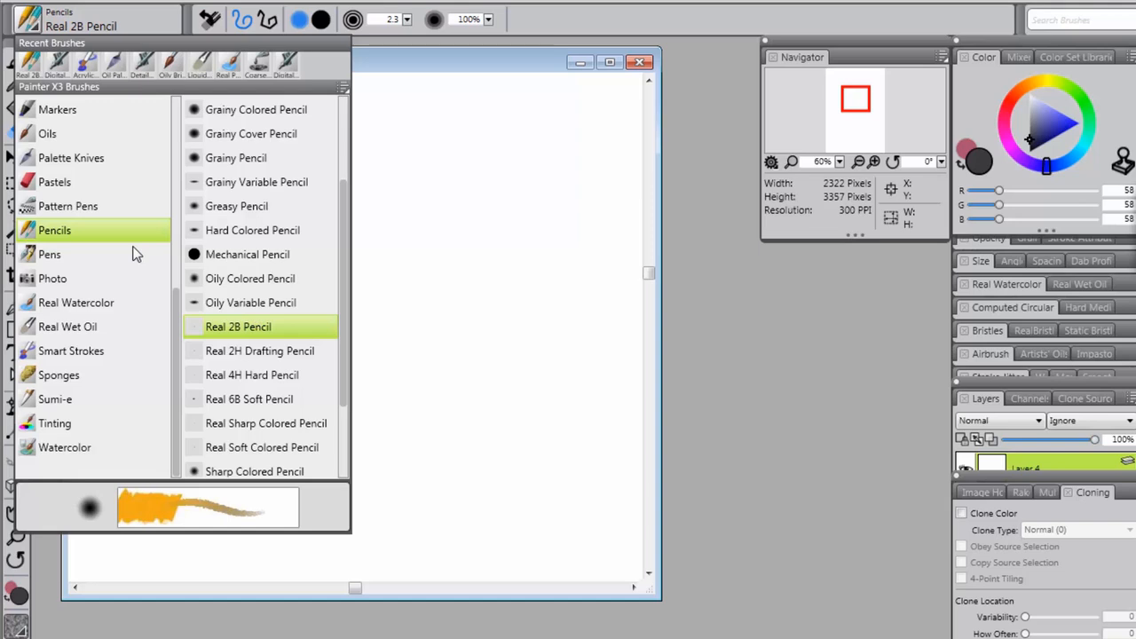
pyautogui.click(33, 32)
pyautogui.click(35, 33)
pyautogui.click(515, 162)
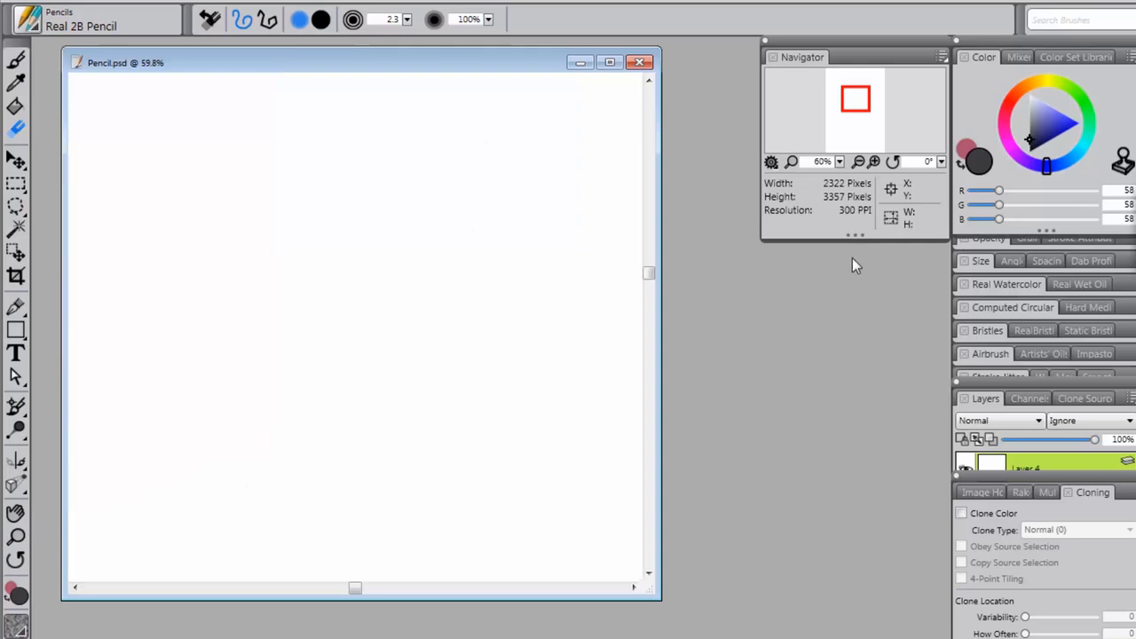
# Step: Sketch the almond-shaped eye outline and first upper lashes on the blank Pencil.psd canvas with the Real 2B Pencil at size 11.5
pyautogui.press('b')
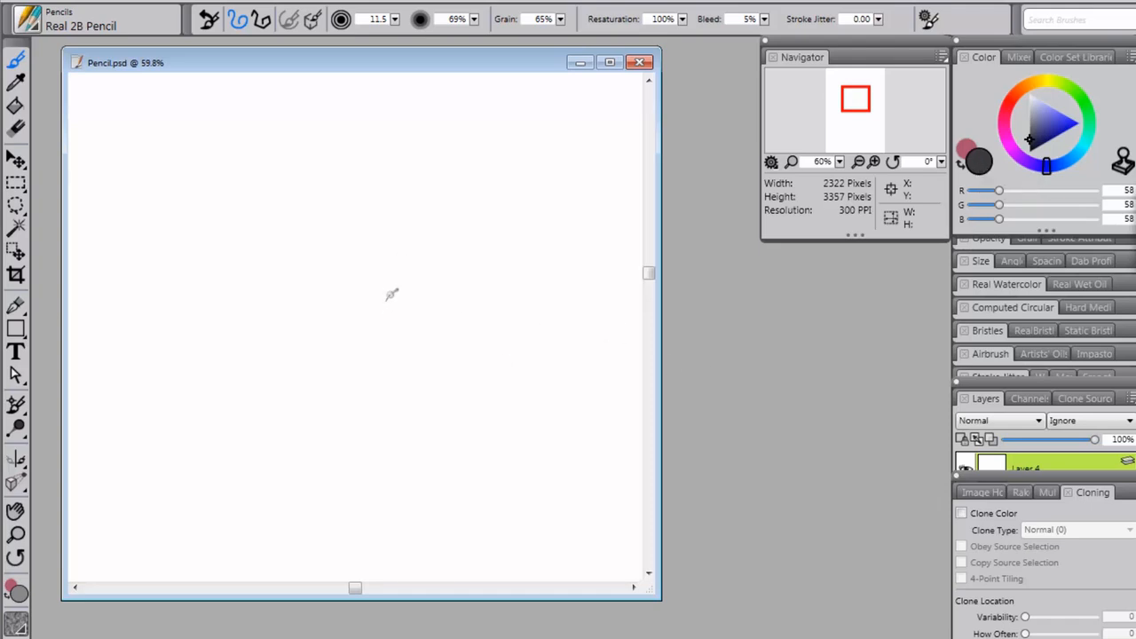
pyautogui.moveTo(386, 301); pyautogui.dragTo(391, 295)
pyautogui.moveTo(396, 299); pyautogui.dragTo(446, 287)
pyautogui.click(435, 301)
pyautogui.moveTo(447, 281); pyautogui.dragTo(453, 271)
pyautogui.moveTo(389, 300); pyautogui.dragTo(403, 283)
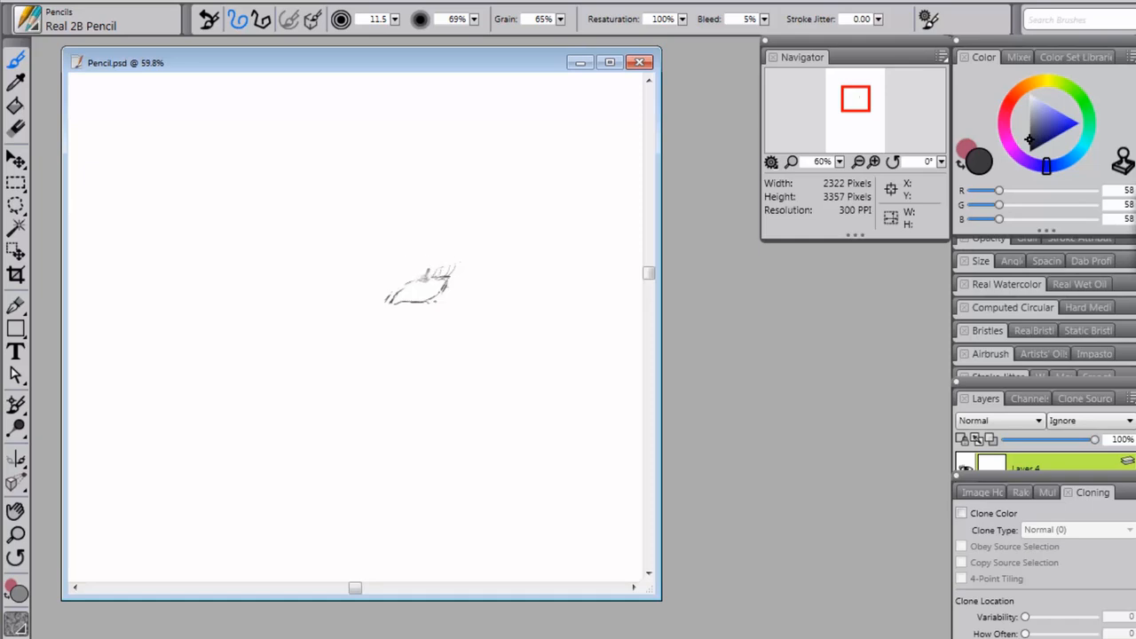
# Step: Add upper and lower lashes around the eye and draw the iris and pupil beneath the upper lid
pyautogui.moveTo(425, 268); pyautogui.dragTo(416, 278)
pyautogui.moveTo(435, 273); pyautogui.dragTo(444, 265)
pyautogui.moveTo(433, 276); pyautogui.dragTo(430, 286)
pyautogui.moveTo(389, 300); pyautogui.dragTo(413, 278)
pyautogui.moveTo(441, 294); pyautogui.dragTo(447, 289)
pyautogui.moveTo(424, 270); pyautogui.dragTo(416, 272)
pyautogui.moveTo(416, 281)
pyautogui.mouseDown()
pyautogui.moveTo(393, 302)
pyautogui.moveTo(448, 300)
pyautogui.moveTo(420, 283)
pyautogui.mouseUp()
pyautogui.moveTo(424, 279); pyautogui.dragTo(418, 284)
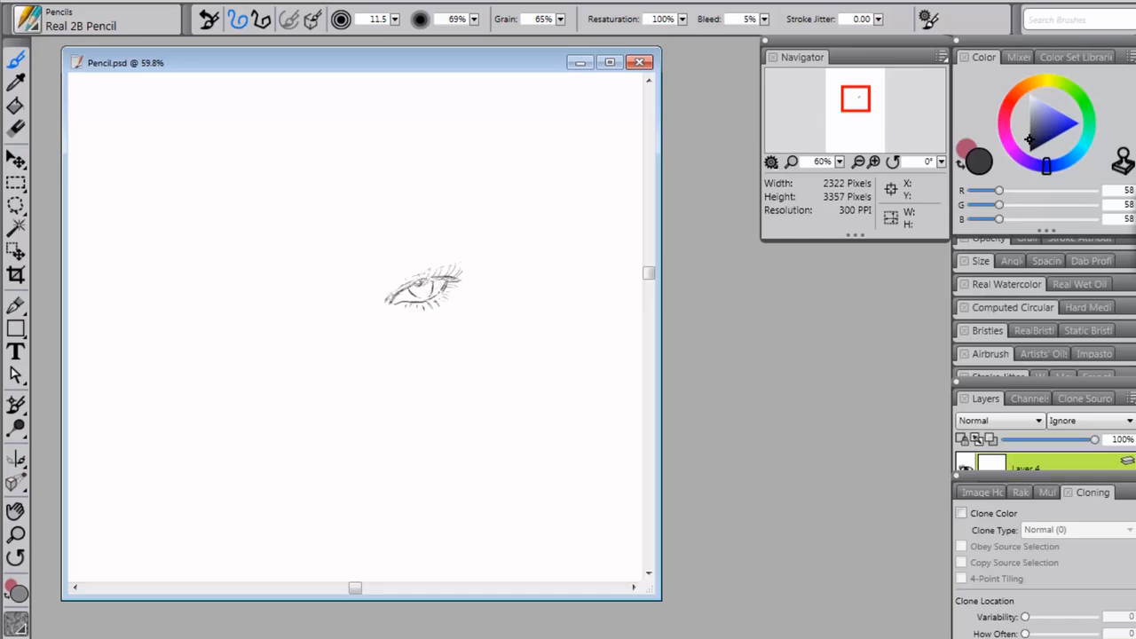
# Step: Darken the eye's inner corner, pupil and lid lines with more pencil strokes, and check the eye at 100% and 50% zoom
pyautogui.moveTo(390, 295); pyautogui.dragTo(393, 301)
pyautogui.moveTo(428, 279)
pyautogui.mouseDown()
pyautogui.moveTo(422, 292)
pyautogui.moveTo(425, 280)
pyautogui.mouseUp()
pyautogui.moveTo(452, 281)
pyautogui.mouseDown()
pyautogui.moveTo(425, 298)
pyautogui.moveTo(437, 288)
pyautogui.moveTo(441, 302)
pyautogui.moveTo(392, 304)
pyautogui.mouseUp()
pyautogui.hotkey('ctrl', '+')
pyautogui.hotkey('ctrl', '+')
pyautogui.hotkey('ctrl', '+')
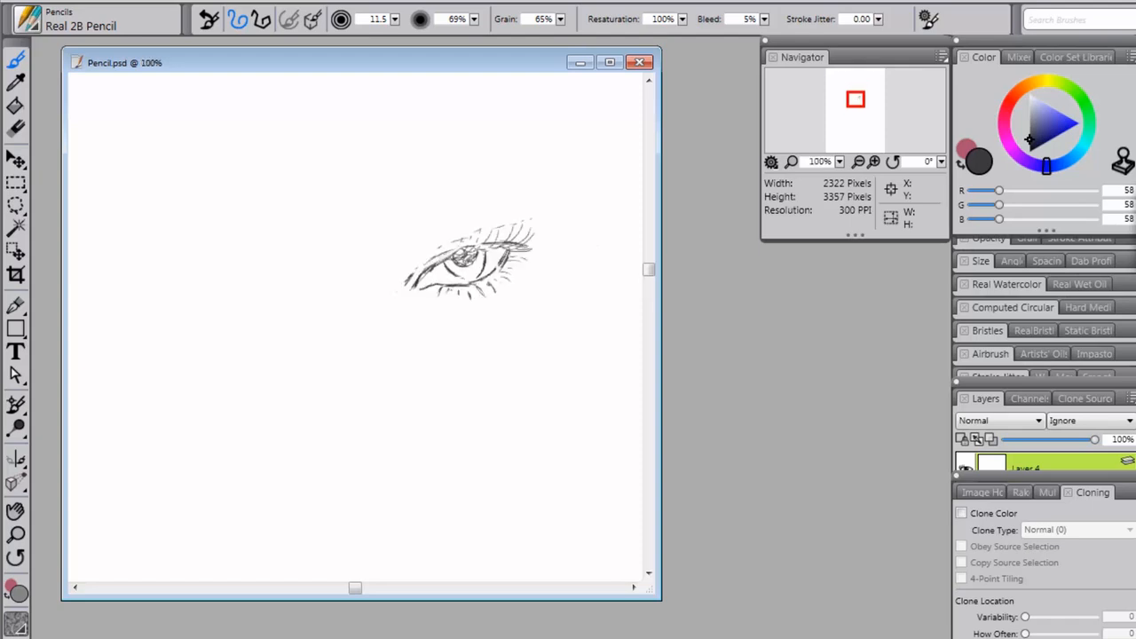
pyautogui.hotkey('ctrl', '-')
pyautogui.hotkey('ctrl', '-')
pyautogui.hotkey('ctrl', '-')
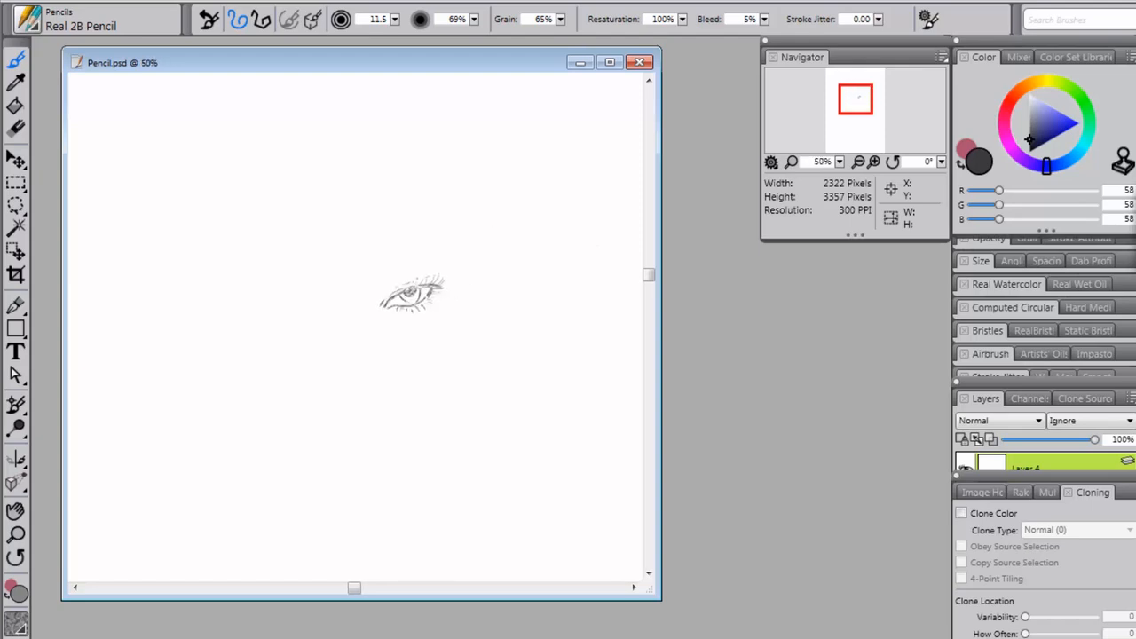
pyautogui.hotkey('ctrl', '+')
pyautogui.hotkey('ctrl', '+')
pyautogui.hotkey('ctrl', '+')
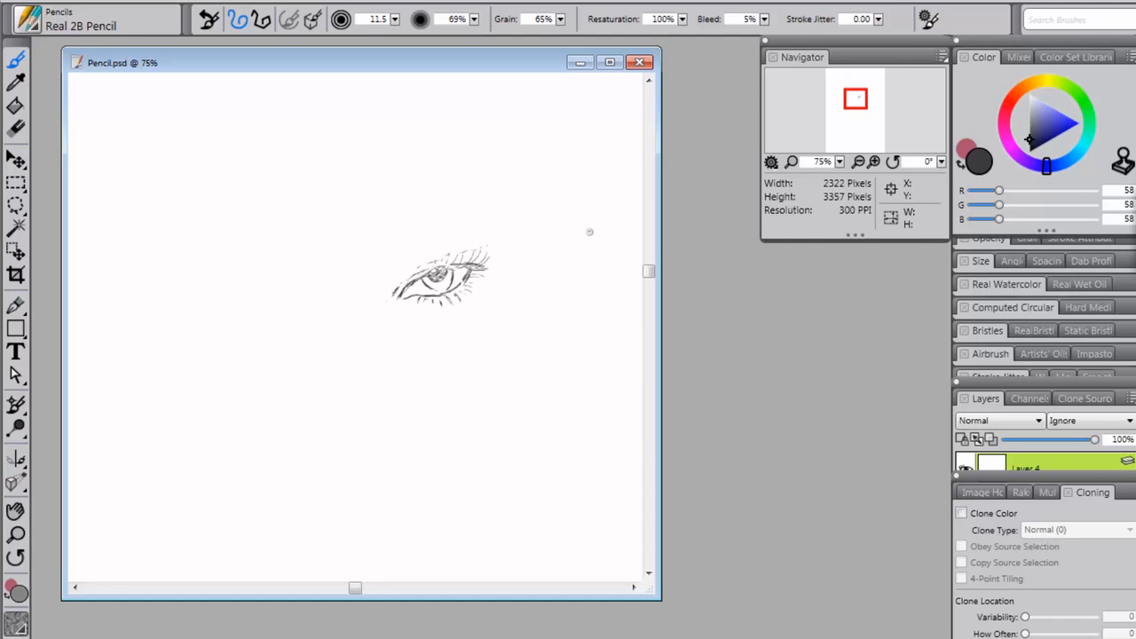
pyautogui.press('n')
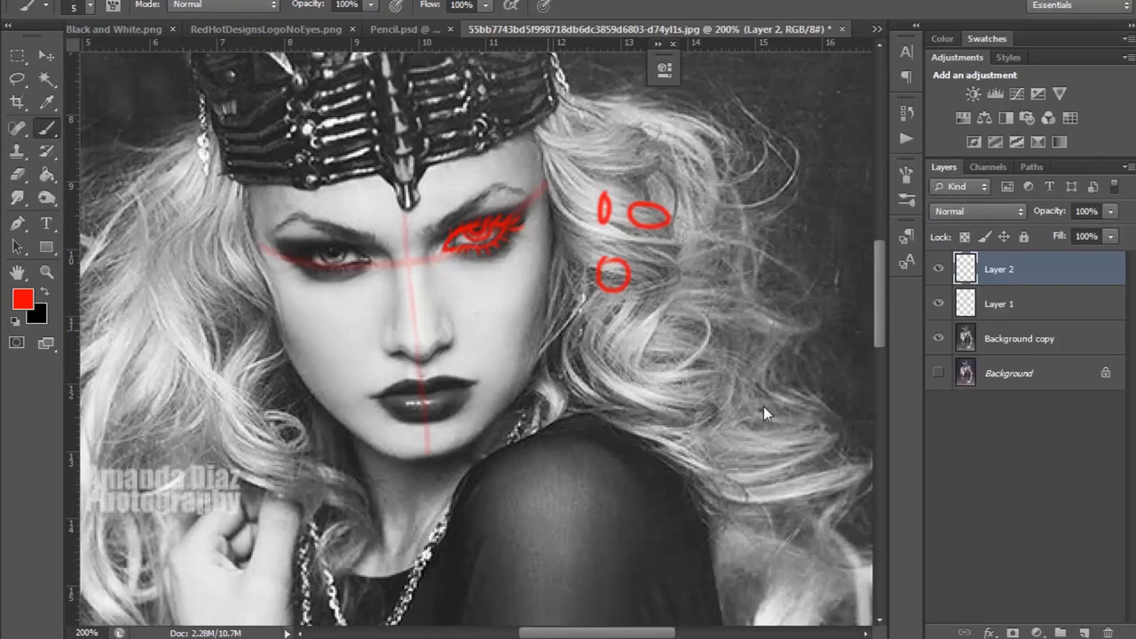
# Step: Switch to Photoshop and trace the eyebrow above the outlined eye and the start of the nose bridge in red on a new layer
pyautogui.click(1084, 633)
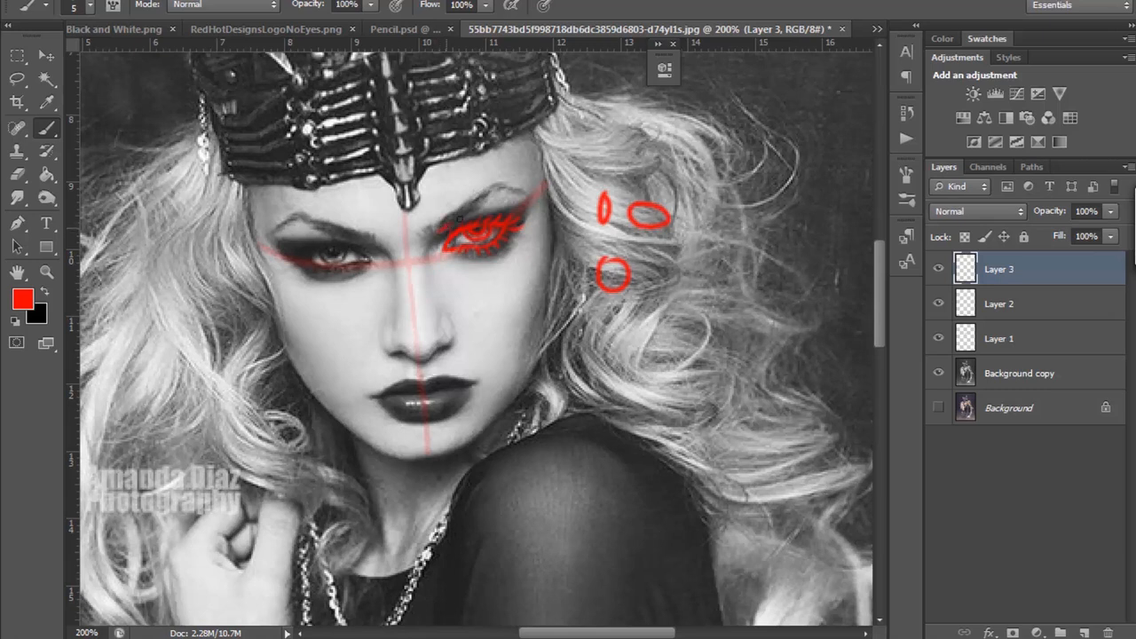
pyautogui.moveTo(480, 205)
pyautogui.mouseDown()
pyautogui.moveTo(499, 188)
pyautogui.moveTo(517, 192)
pyautogui.mouseUp()
pyautogui.moveTo(497, 186)
pyautogui.mouseDown()
pyautogui.moveTo(436, 232)
pyautogui.moveTo(488, 198)
pyautogui.mouseUp()
pyautogui.moveTo(434, 229); pyautogui.dragTo(430, 234)
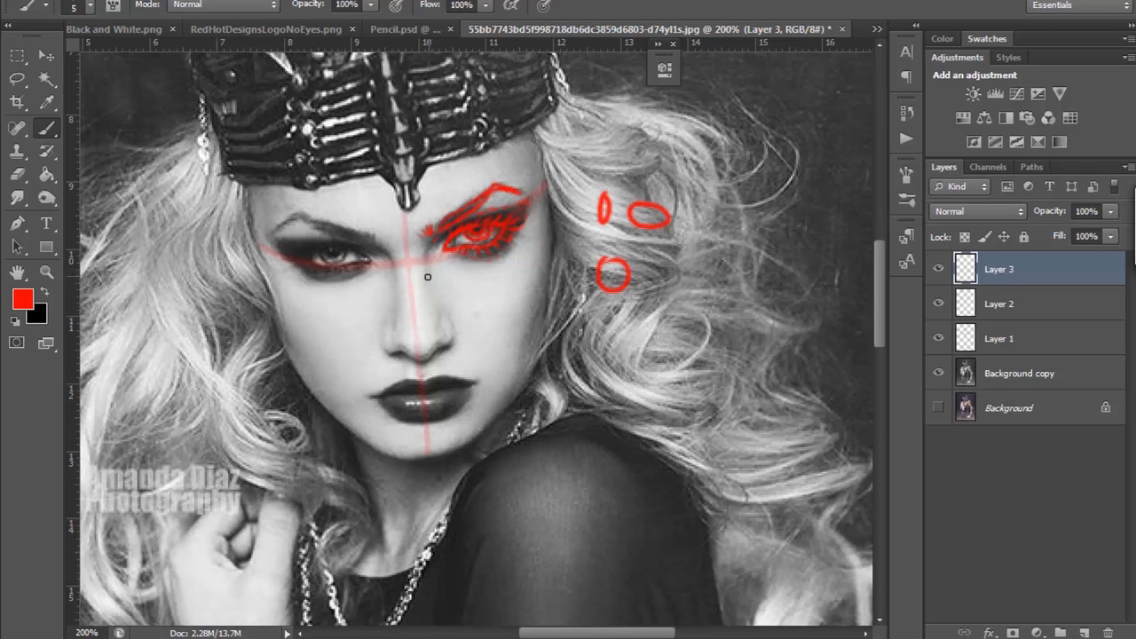
pyautogui.moveTo(427, 256)
pyautogui.mouseDown()
pyautogui.moveTo(428, 270)
pyautogui.moveTo(430, 245)
pyautogui.mouseUp()
# Step: Delete the extra blank layer and the layer holding the eyebrow tracing
pyautogui.click(1084, 633)
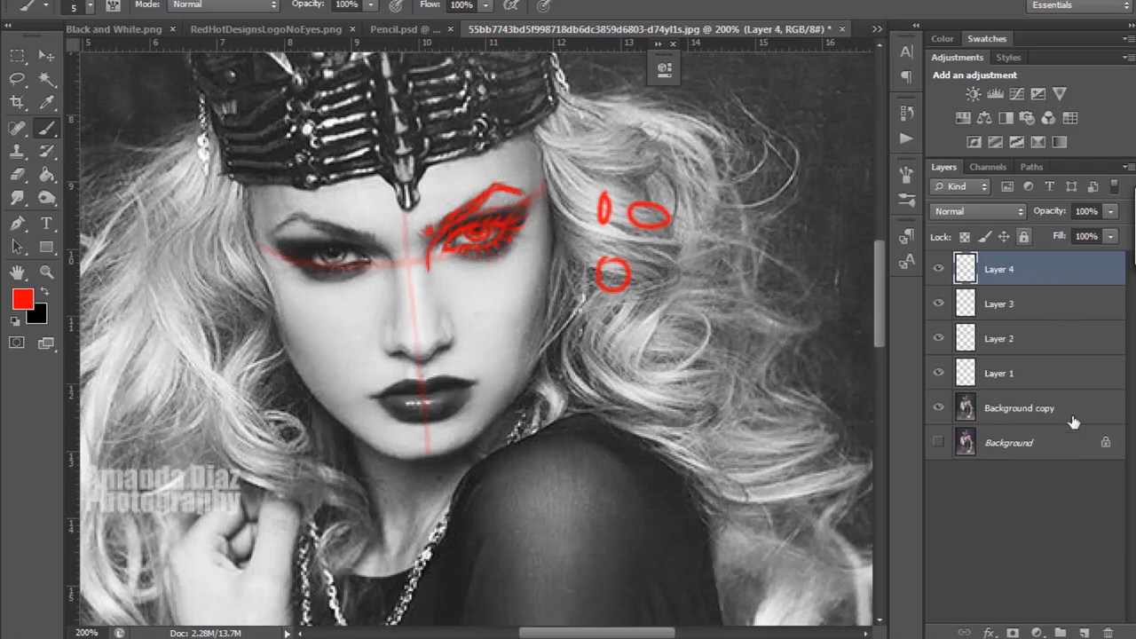
pyautogui.click(1107, 633)
pyautogui.click(470, 236)
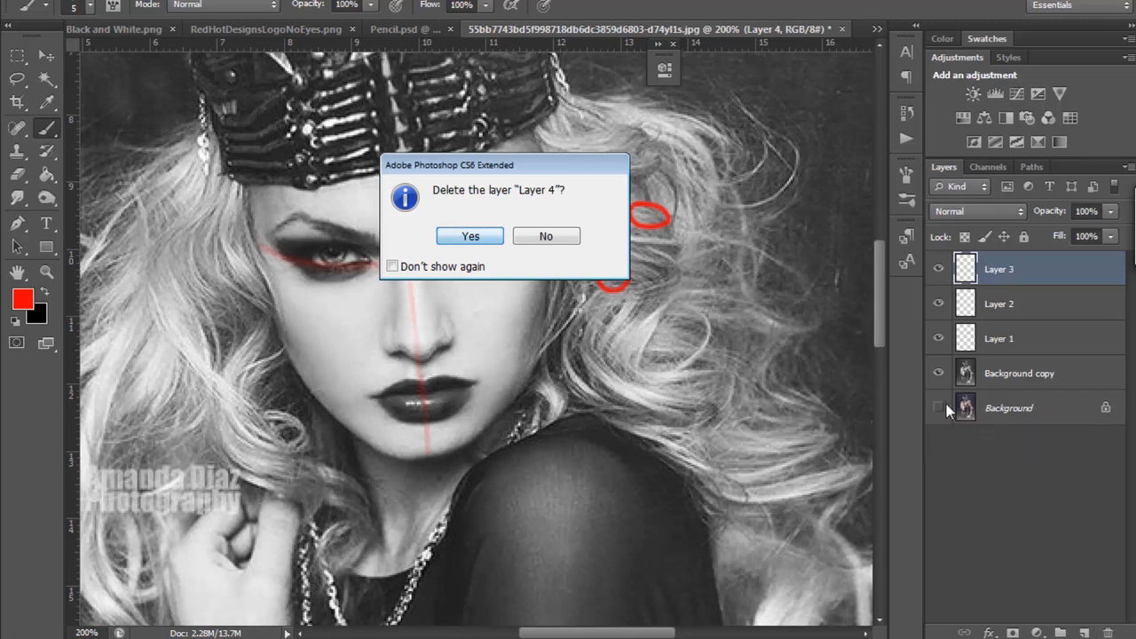
pyautogui.click(1108, 633)
pyautogui.click(491, 239)
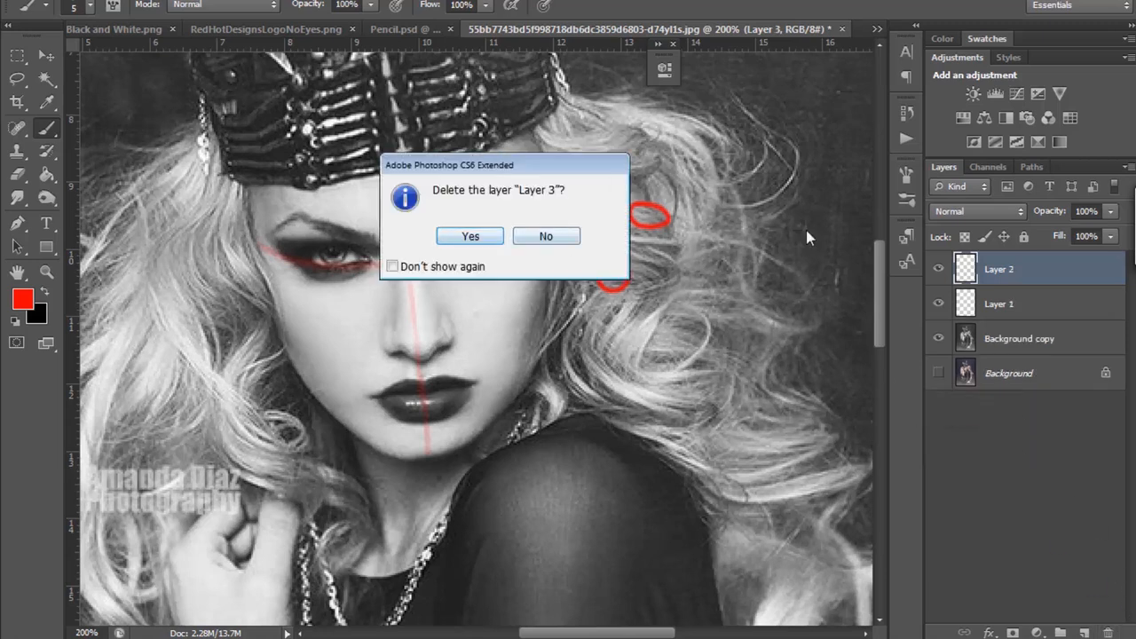
# Step: Trace the eyebrow above the outlined eye again with red brush strokes on a fresh layer above Layer 2
pyautogui.click(1085, 633)
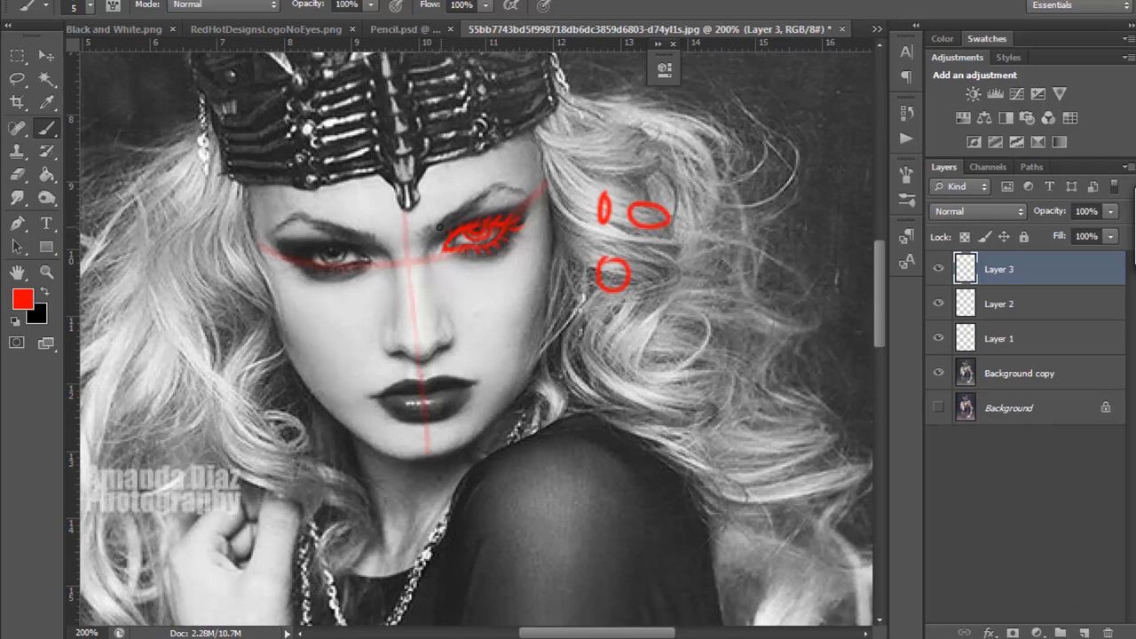
pyautogui.moveTo(471, 209)
pyautogui.mouseDown()
pyautogui.moveTo(500, 188)
pyautogui.moveTo(521, 191)
pyautogui.mouseUp()
pyautogui.moveTo(424, 233); pyautogui.dragTo(440, 224)
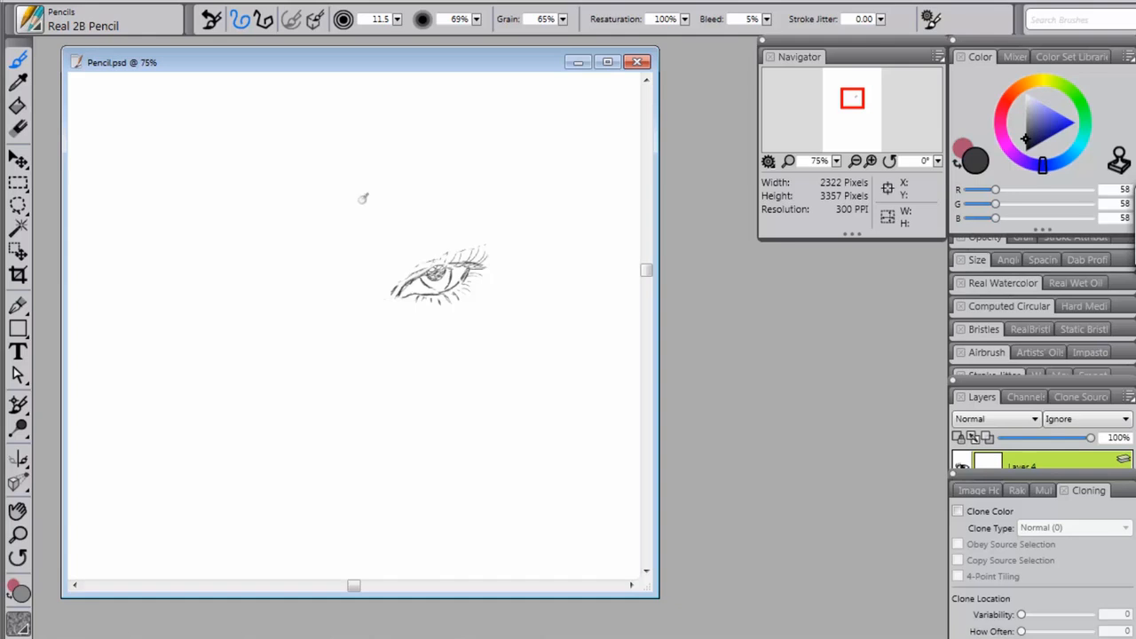
# Step: Switch to Corel Painter and sketch the eyebrow's inner hairs and lower edge above the drawn eye with the Real 2B Pencil
pyautogui.click(382, 274)
pyautogui.moveTo(389, 267); pyautogui.dragTo(396, 261)
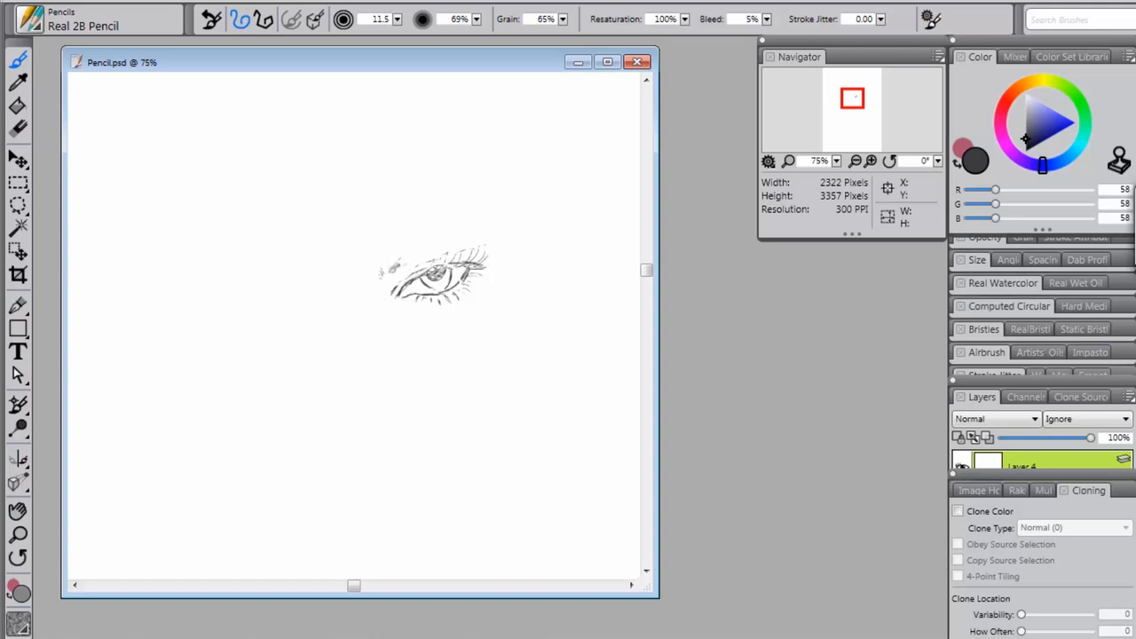
pyautogui.moveTo(396, 267); pyautogui.dragTo(439, 246)
pyautogui.moveTo(391, 271); pyautogui.dragTo(395, 284)
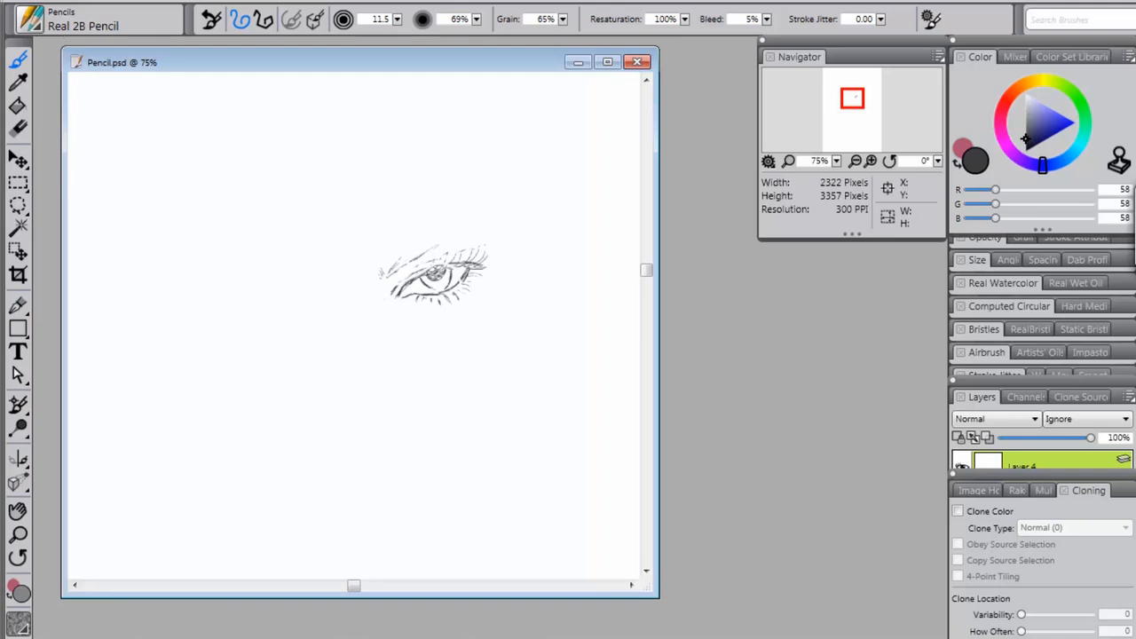
# Step: Draw the eyebrow's upper edge and peaked arch, and run a line from its inner end down the side of the nose bridge
pyautogui.moveTo(391, 259)
pyautogui.mouseDown()
pyautogui.moveTo(381, 272)
pyautogui.moveTo(453, 232)
pyautogui.mouseUp()
pyautogui.moveTo(440, 234)
pyautogui.mouseDown()
pyautogui.moveTo(461, 217)
pyautogui.moveTo(470, 224)
pyautogui.moveTo(435, 240)
pyautogui.moveTo(445, 228)
pyautogui.moveTo(376, 279)
pyautogui.moveTo(386, 266)
pyautogui.moveTo(377, 334)
pyautogui.mouseUp()
pyautogui.moveTo(384, 287)
pyautogui.mouseDown()
pyautogui.moveTo(377, 309)
pyautogui.moveTo(382, 297)
pyautogui.mouseUp()
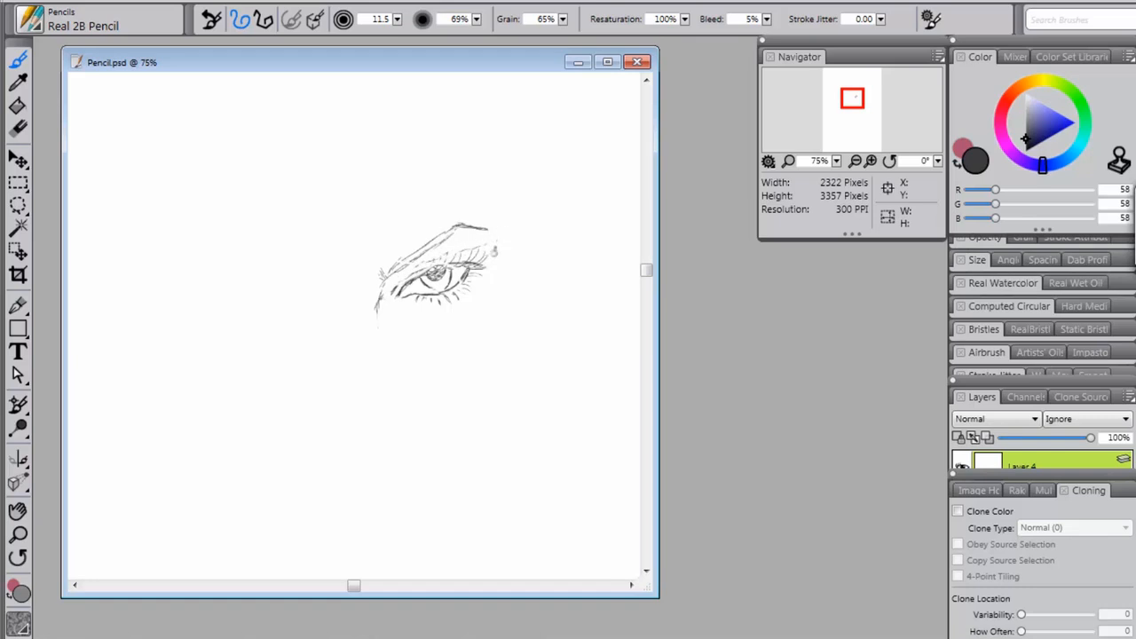
pyautogui.moveTo(488, 255); pyautogui.dragTo(496, 242)
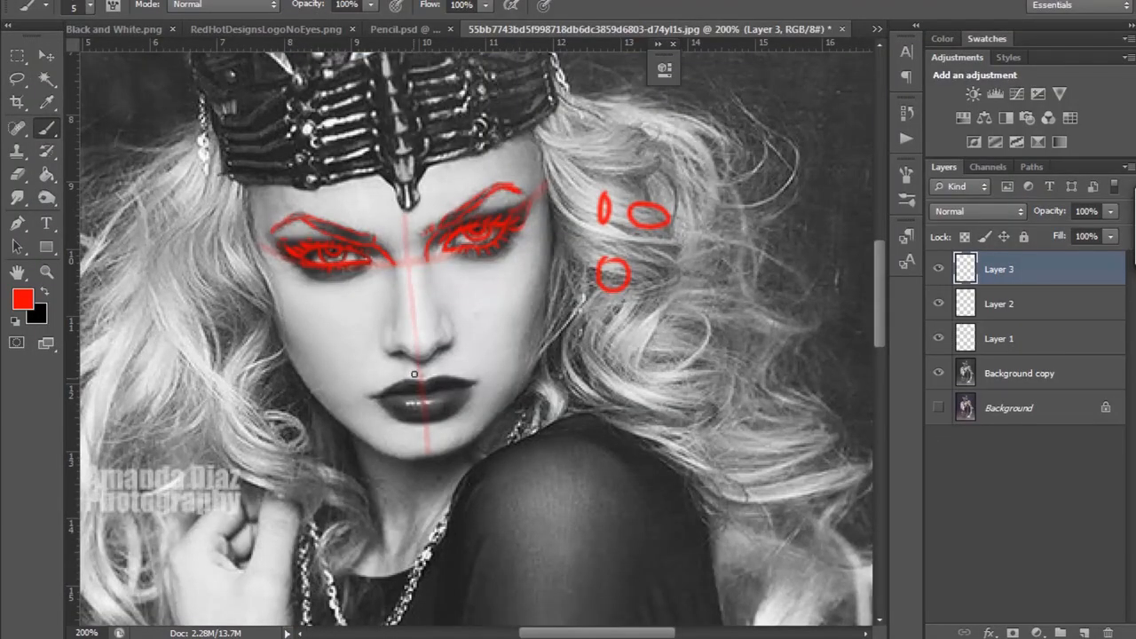
# Step: Switch to Photoshop and trace the nose's tip, base and sides in red on a new layer, with small example ovals over the hair
pyautogui.click(1083, 632)
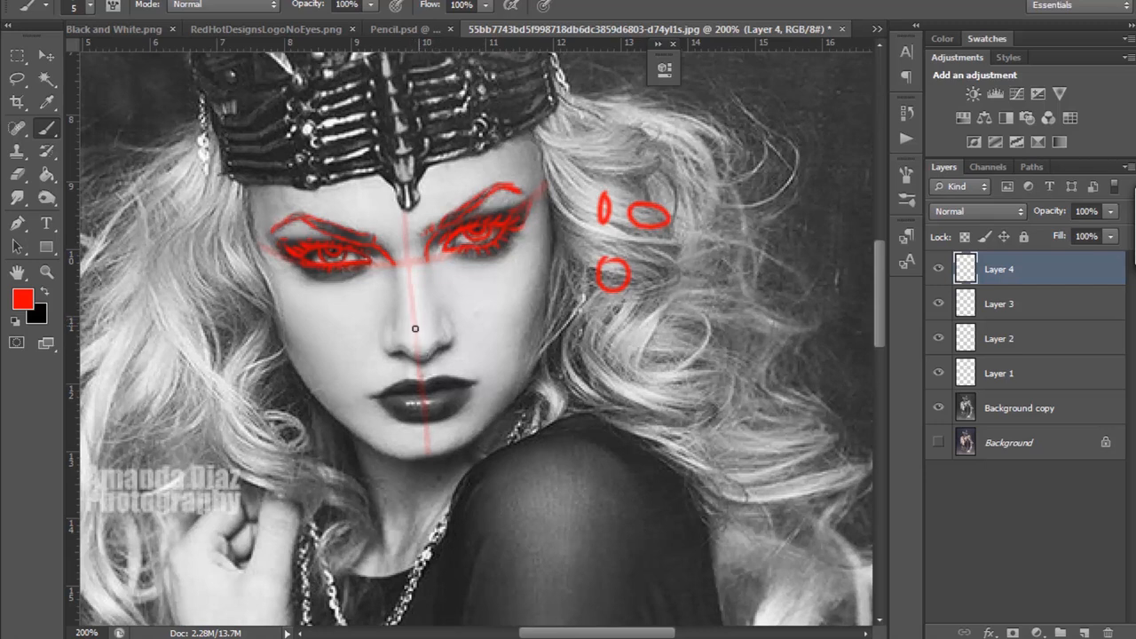
pyautogui.moveTo(416, 325)
pyautogui.mouseDown()
pyautogui.moveTo(419, 351)
pyautogui.moveTo(425, 330)
pyautogui.moveTo(411, 334)
pyautogui.moveTo(426, 333)
pyautogui.moveTo(412, 341)
pyautogui.moveTo(421, 321)
pyautogui.moveTo(422, 348)
pyautogui.moveTo(412, 332)
pyautogui.moveTo(427, 330)
pyautogui.moveTo(415, 321)
pyautogui.mouseUp()
pyautogui.moveTo(674, 275); pyautogui.dragTo(671, 266)
pyautogui.moveTo(715, 233); pyautogui.dragTo(699, 254)
pyautogui.moveTo(721, 184)
pyautogui.mouseDown()
pyautogui.moveTo(710, 209)
pyautogui.moveTo(715, 182)
pyautogui.mouseUp()
pyautogui.moveTo(699, 286); pyautogui.dragTo(701, 287)
pyautogui.moveTo(717, 291)
pyautogui.mouseDown()
pyautogui.moveTo(713, 307)
pyautogui.moveTo(717, 293)
pyautogui.mouseUp()
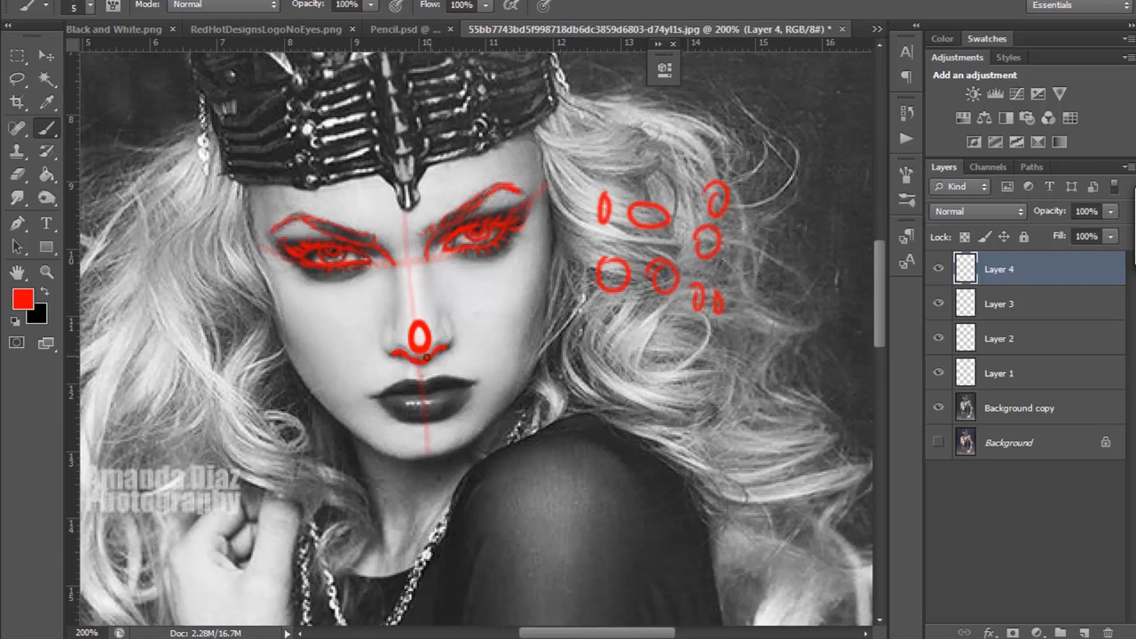
pyautogui.moveTo(430, 271)
pyautogui.mouseDown()
pyautogui.moveTo(432, 301)
pyautogui.moveTo(399, 313)
pyautogui.moveTo(383, 348)
pyautogui.mouseUp()
pyautogui.moveTo(449, 322); pyautogui.dragTo(449, 349)
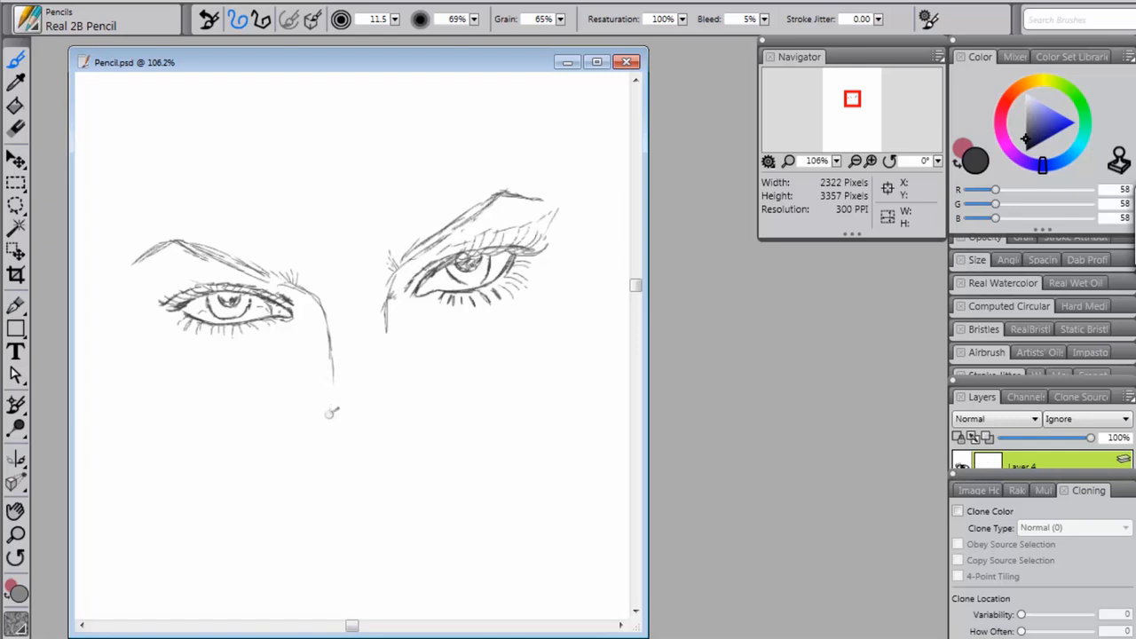
# Step: Switch to Corel Painter and sketch the nose below the eyes with pencil strokes for the bridge, curved base, nostril wings and tip
pyautogui.moveTo(384, 330); pyautogui.dragTo(387, 362)
pyautogui.moveTo(351, 474)
pyautogui.mouseDown()
pyautogui.moveTo(399, 469)
pyautogui.moveTo(340, 467)
pyautogui.moveTo(380, 478)
pyautogui.moveTo(402, 465)
pyautogui.mouseUp()
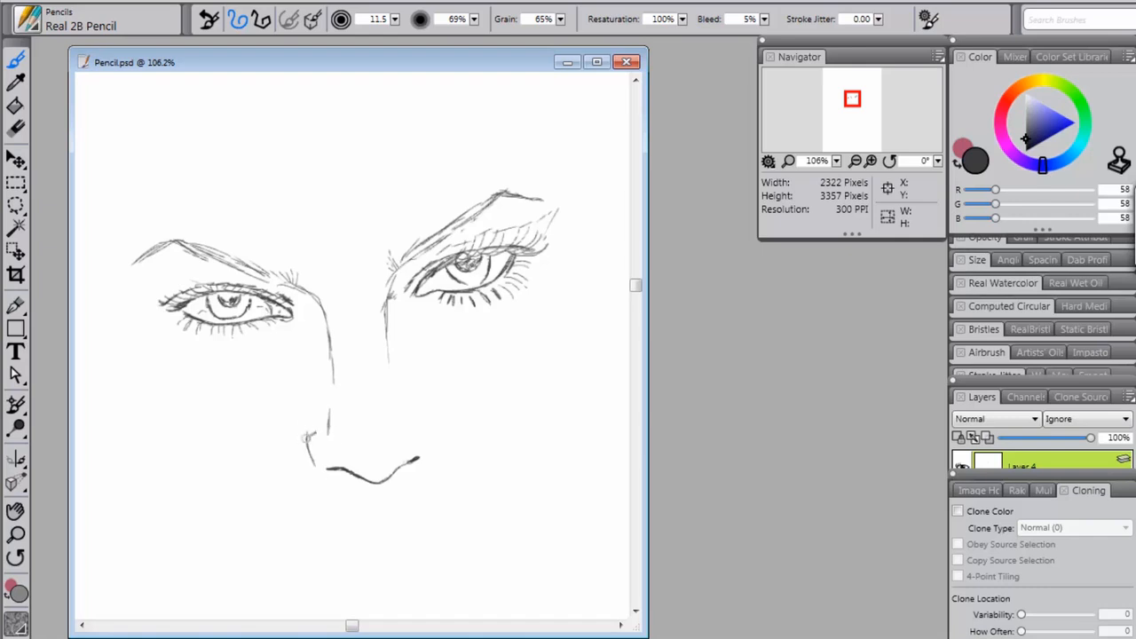
pyautogui.moveTo(307, 442); pyautogui.dragTo(307, 428)
pyautogui.moveTo(427, 441); pyautogui.dragTo(421, 408)
pyautogui.moveTo(335, 452); pyautogui.dragTo(353, 450)
pyautogui.moveTo(329, 409); pyautogui.dragTo(329, 434)
pyautogui.moveTo(400, 409); pyautogui.dragTo(402, 427)
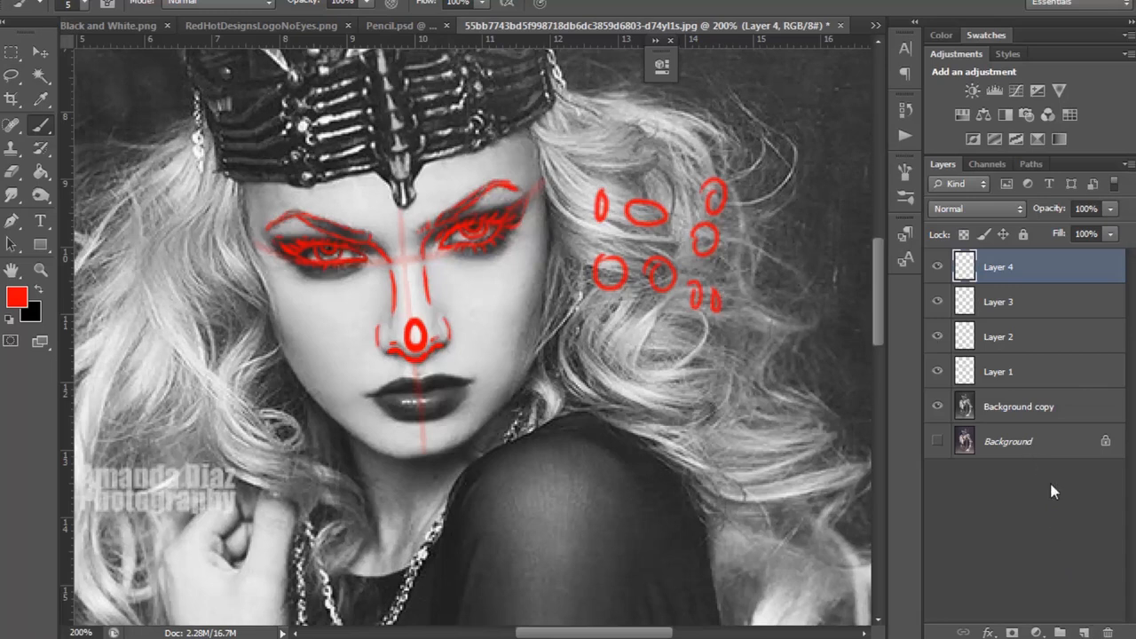
# Step: Switch to Photoshop and add a blank layer above the nose tracing
pyautogui.click(1083, 633)
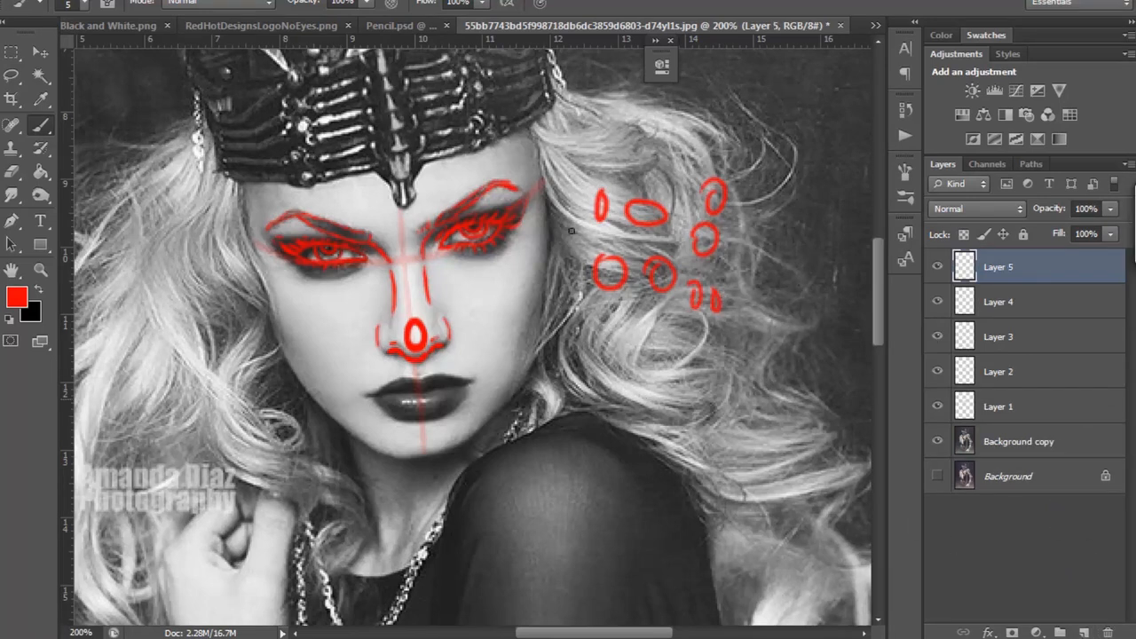
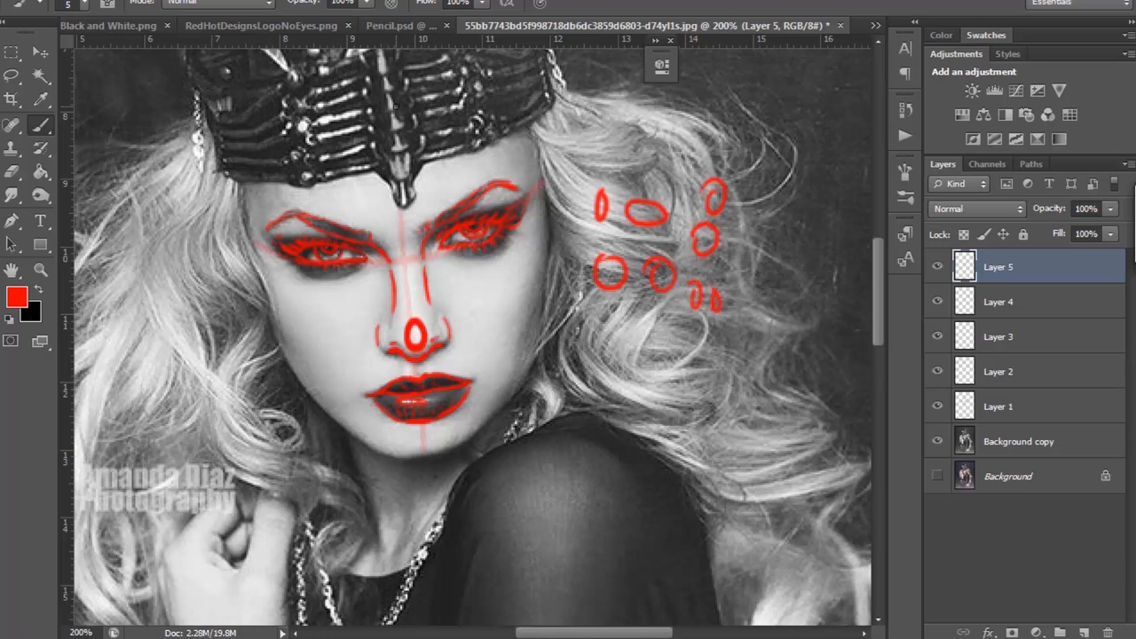
# Step: Switch to Corel Painter and pencil the lips below the nose: cupid's bow, parting line, lower lip curve and small inner crease marks
pyautogui.click(937, 267)
pyautogui.click(937, 267)
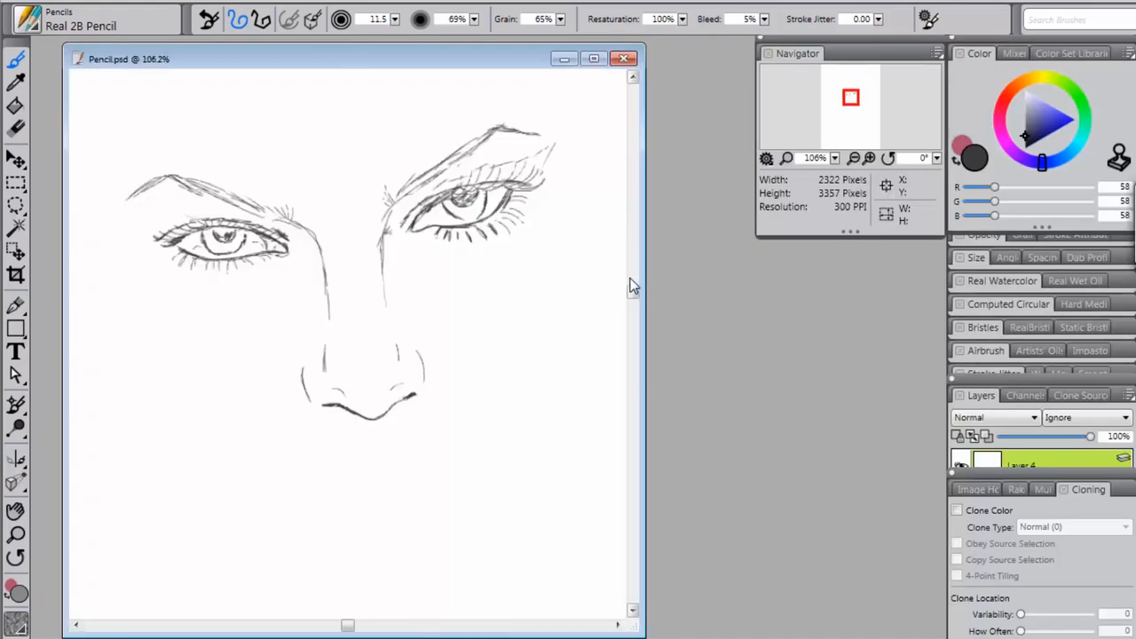
pyautogui.moveTo(633, 292); pyautogui.dragTo(634, 299)
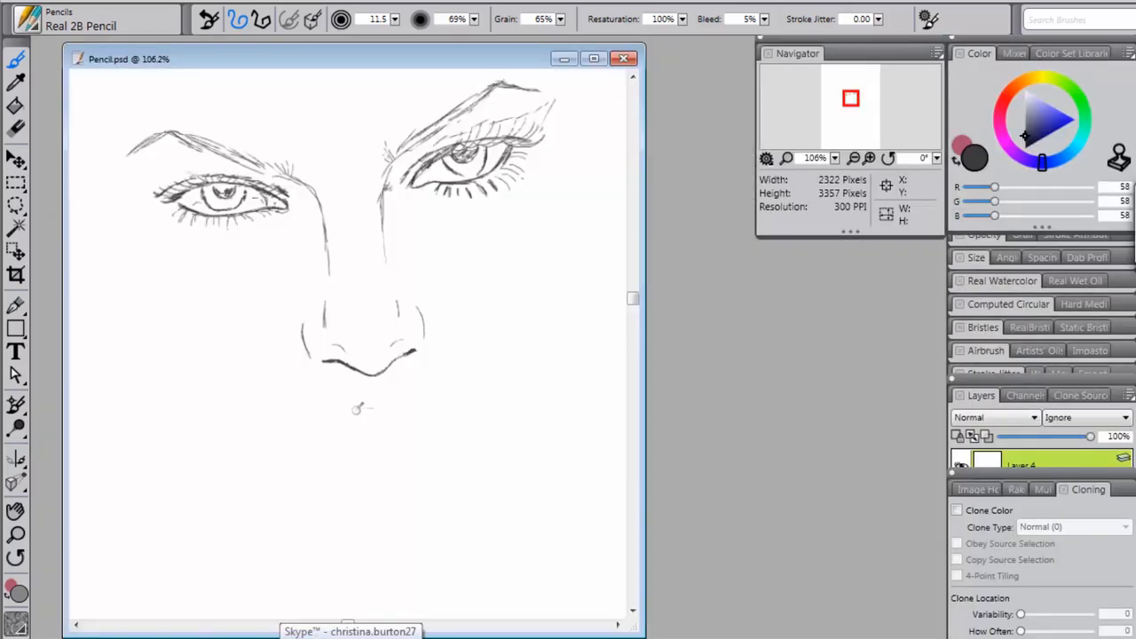
pyautogui.moveTo(365, 406)
pyautogui.mouseDown()
pyautogui.moveTo(414, 397)
pyautogui.moveTo(457, 411)
pyautogui.moveTo(436, 405)
pyautogui.moveTo(456, 410)
pyautogui.moveTo(439, 408)
pyautogui.moveTo(447, 413)
pyautogui.mouseUp()
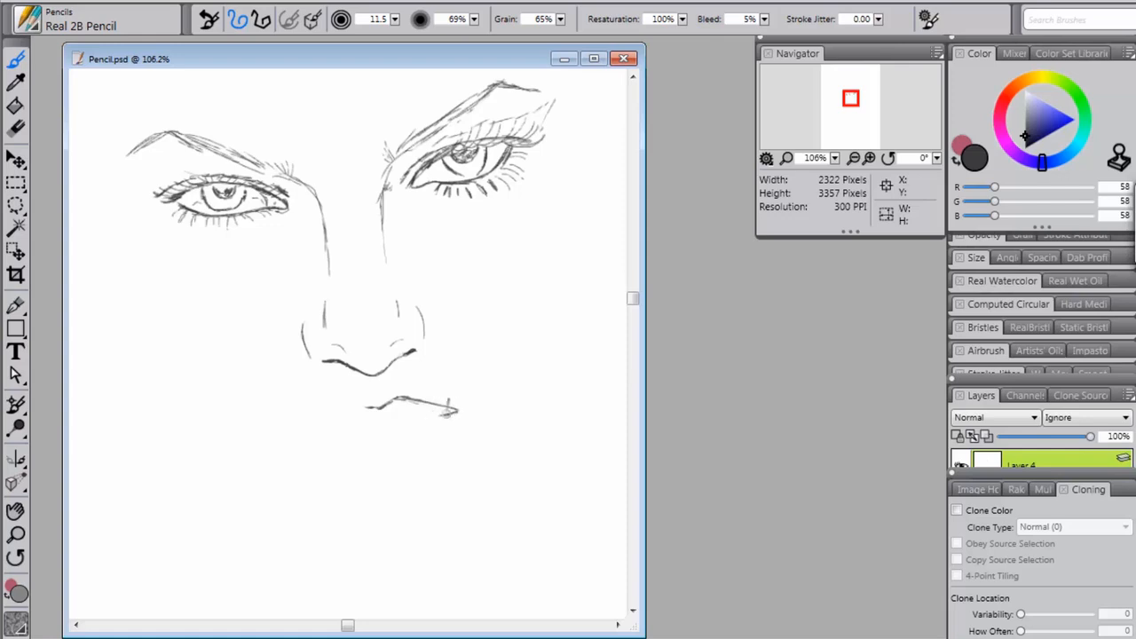
pyautogui.moveTo(370, 404)
pyautogui.mouseDown()
pyautogui.moveTo(334, 407)
pyautogui.moveTo(293, 433)
pyautogui.moveTo(380, 429)
pyautogui.moveTo(389, 427)
pyautogui.moveTo(370, 428)
pyautogui.moveTo(394, 423)
pyautogui.moveTo(365, 427)
pyautogui.moveTo(441, 410)
pyautogui.mouseUp()
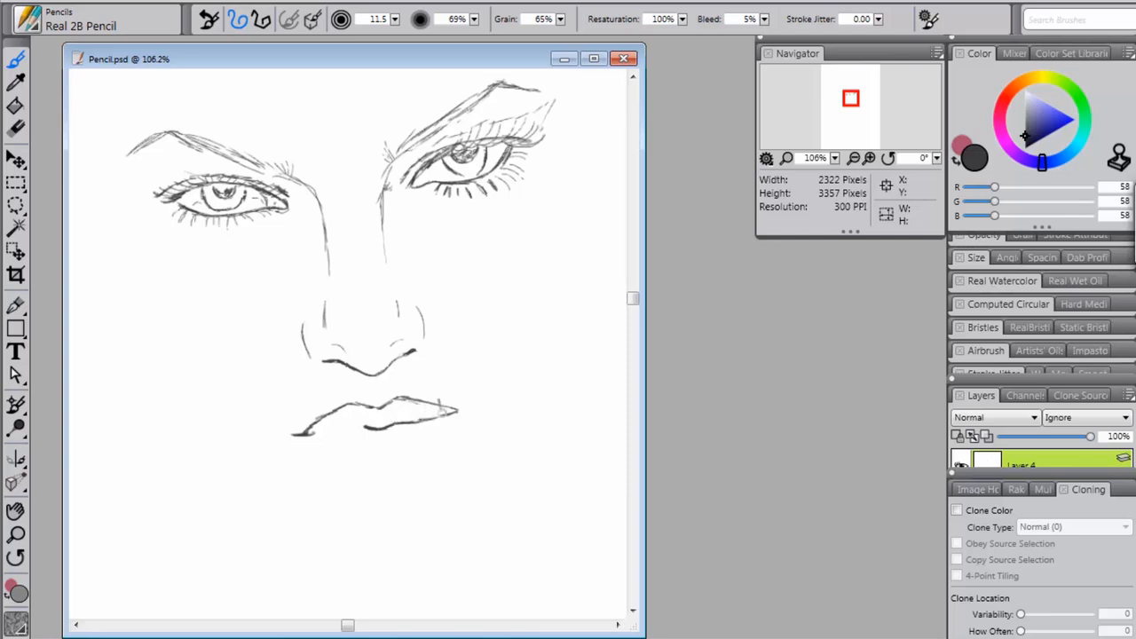
pyautogui.moveTo(370, 429)
pyautogui.mouseDown()
pyautogui.moveTo(314, 434)
pyautogui.moveTo(326, 432)
pyautogui.moveTo(309, 448)
pyautogui.moveTo(331, 475)
pyautogui.moveTo(322, 463)
pyautogui.moveTo(399, 469)
pyautogui.mouseUp()
pyautogui.moveTo(355, 474)
pyautogui.mouseDown()
pyautogui.moveTo(403, 468)
pyautogui.moveTo(372, 473)
pyautogui.moveTo(424, 454)
pyautogui.moveTo(450, 413)
pyautogui.mouseUp()
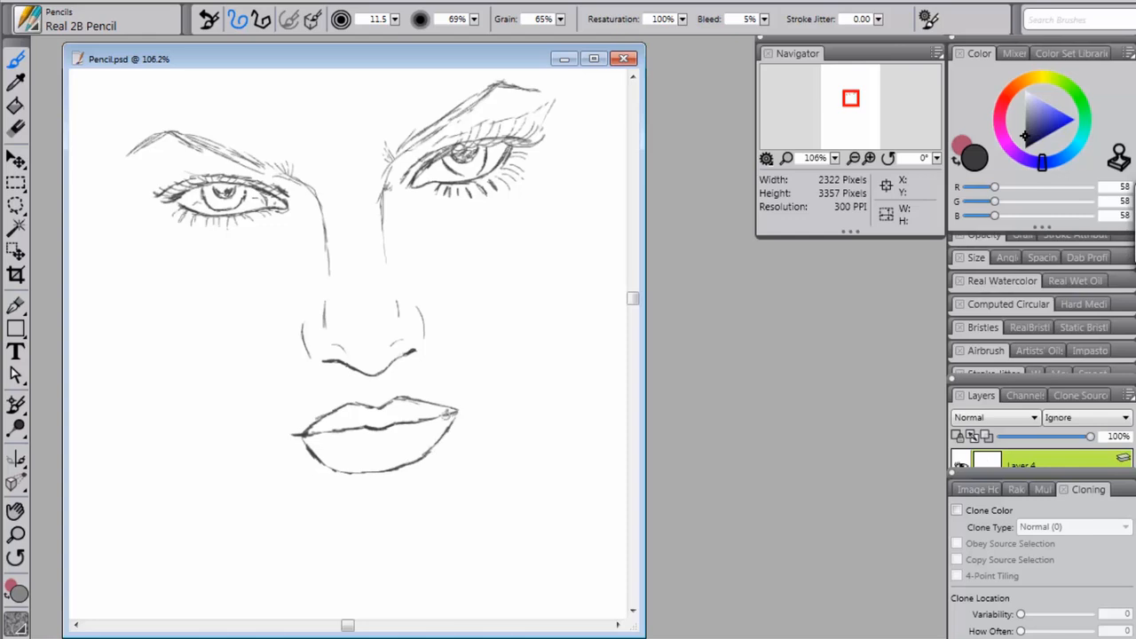
pyautogui.moveTo(343, 446)
pyautogui.mouseDown()
pyautogui.moveTo(377, 442)
pyautogui.moveTo(362, 436)
pyautogui.mouseUp()
pyautogui.moveTo(635, 299)
pyautogui.mouseDown()
pyautogui.moveTo(637, 287)
pyautogui.moveTo(639, 302)
pyautogui.moveTo(699, 317)
pyautogui.mouseUp()
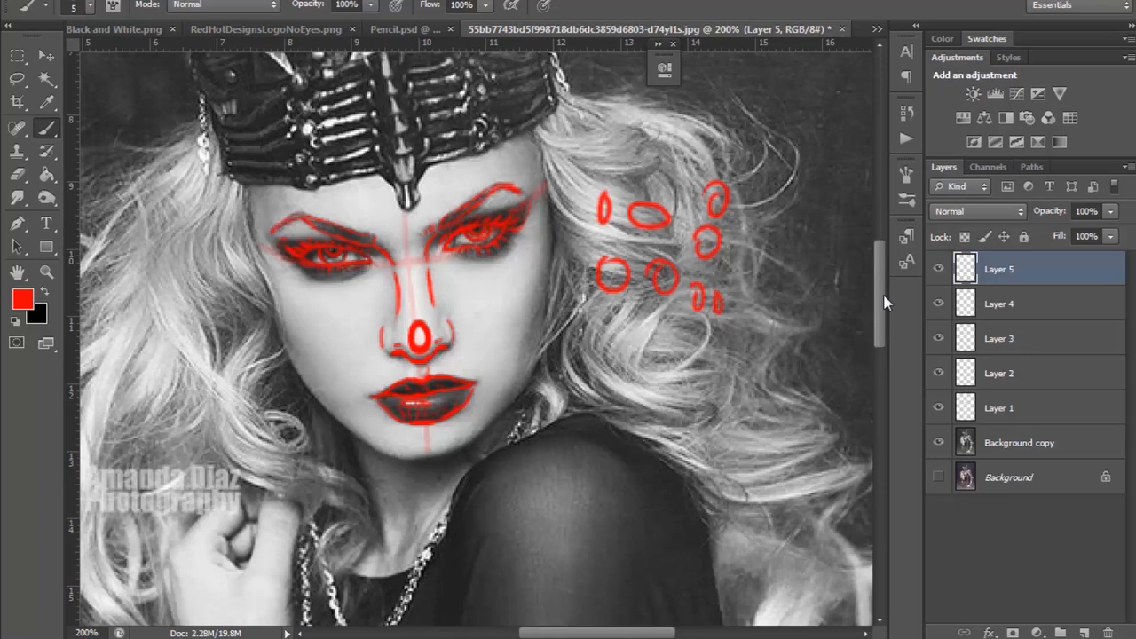
# Step: Switch to Photoshop and raise the opacity of the facial guide lines on Layer 1 to 100%
pyautogui.scroll(2, 884, 307)
pyautogui.scroll(-5, 883, 308)
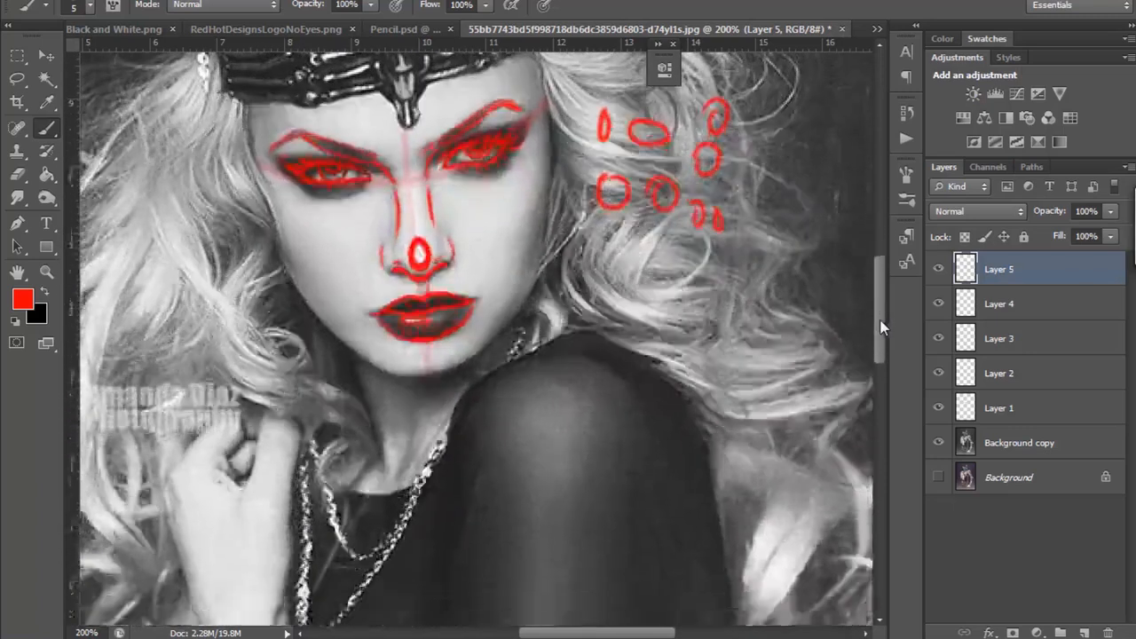
pyautogui.scroll(4, 881, 310)
pyautogui.click(938, 407)
pyautogui.click(938, 407)
pyautogui.click(979, 408)
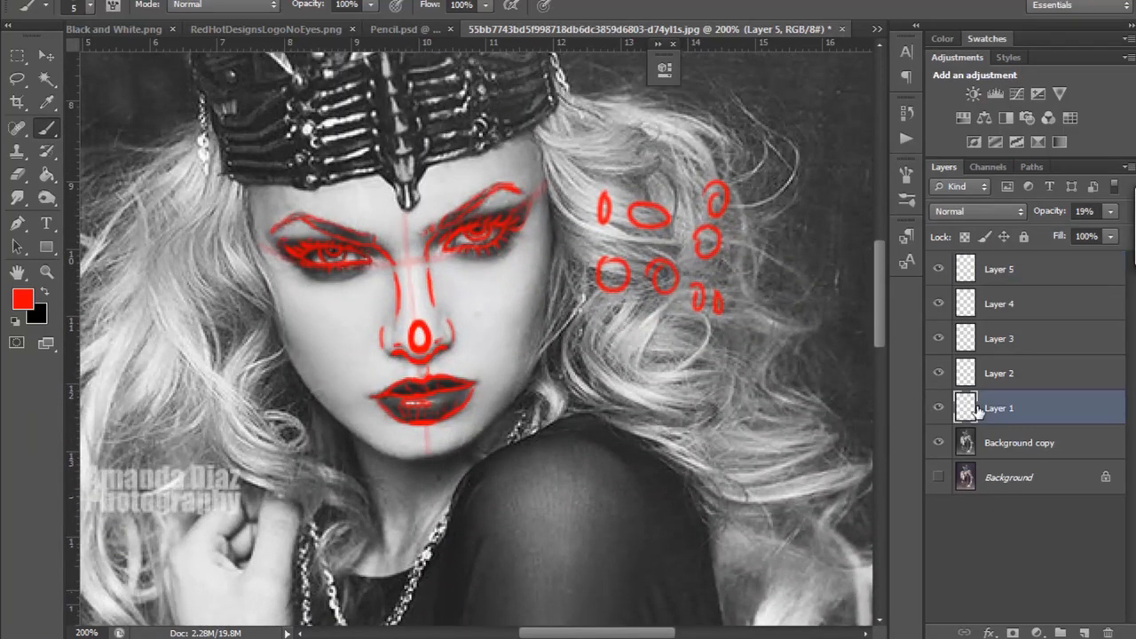
pyautogui.click(1109, 211)
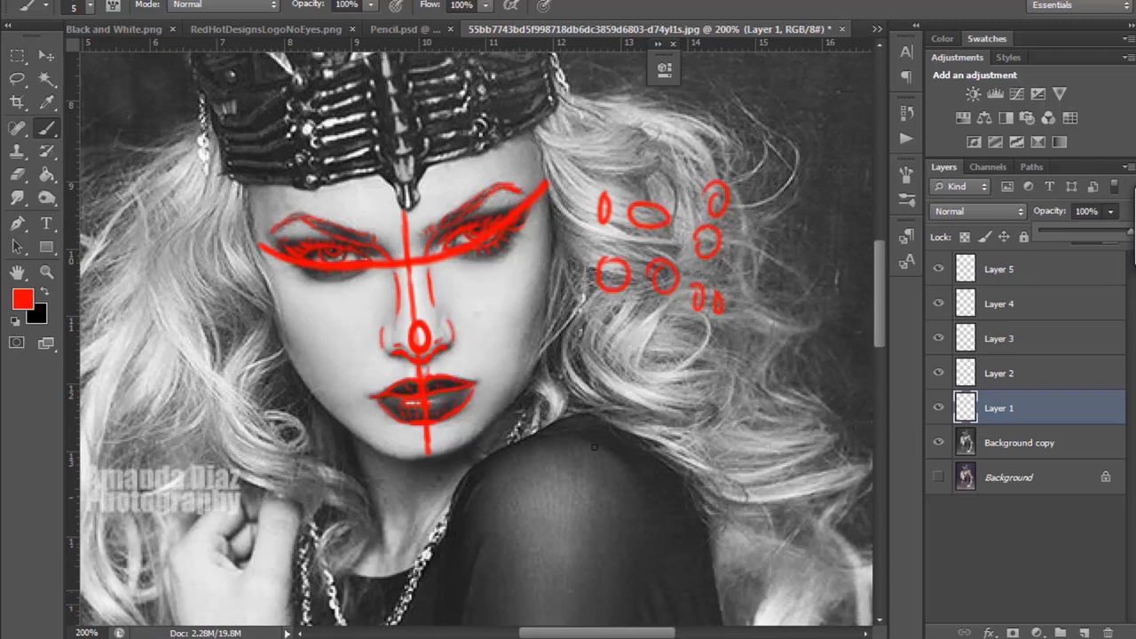
# Step: Outline the head in red on a new layer above the guide lines, covering the skull, forehead curve, face sides, jaw and chin
pyautogui.hotkey('ctrl', '-')
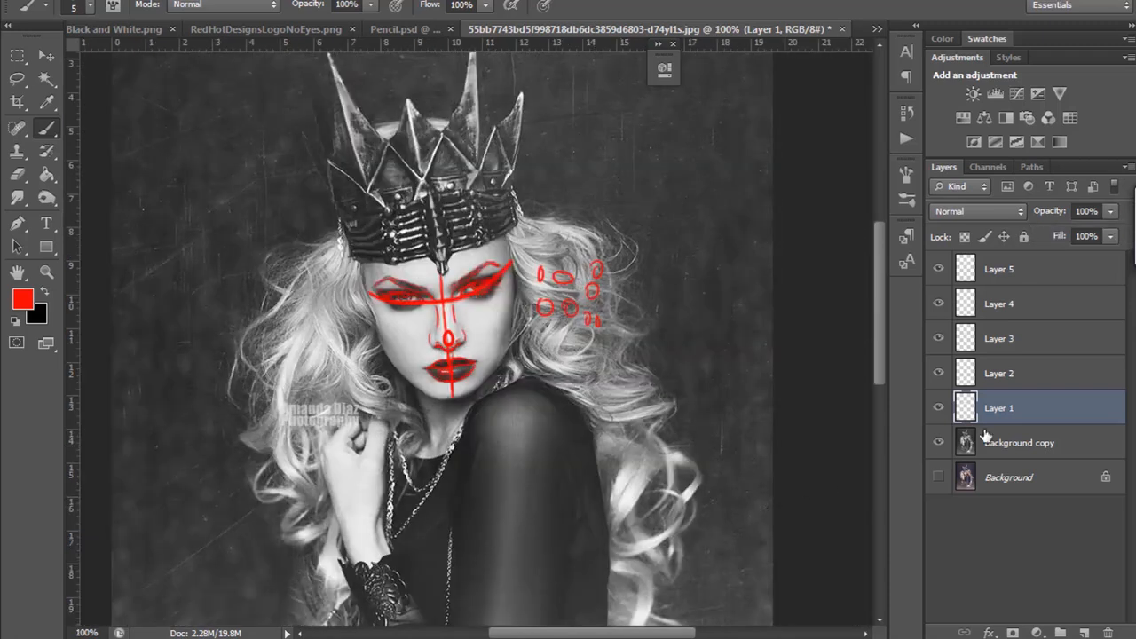
pyautogui.click(1082, 633)
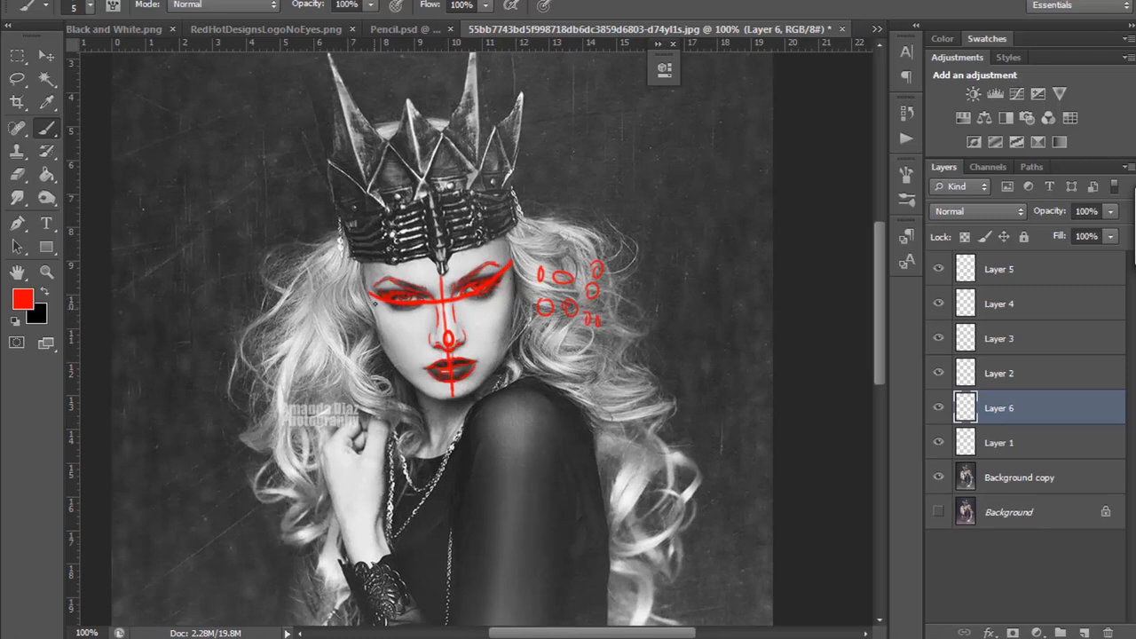
pyautogui.moveTo(375, 318); pyautogui.dragTo(370, 304)
pyautogui.moveTo(429, 392); pyautogui.dragTo(442, 396)
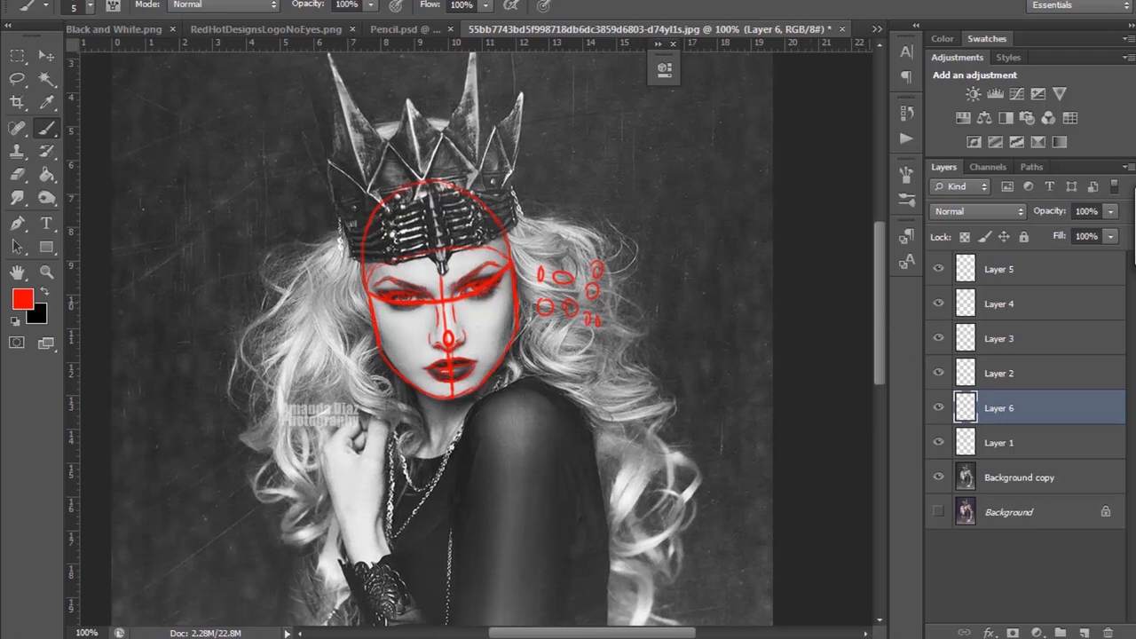
# Step: Set the foreground colour to purple and mark the cheekbone hollows and jaw edge along both sides of the face
pyautogui.hotkey('ctrl', '+')
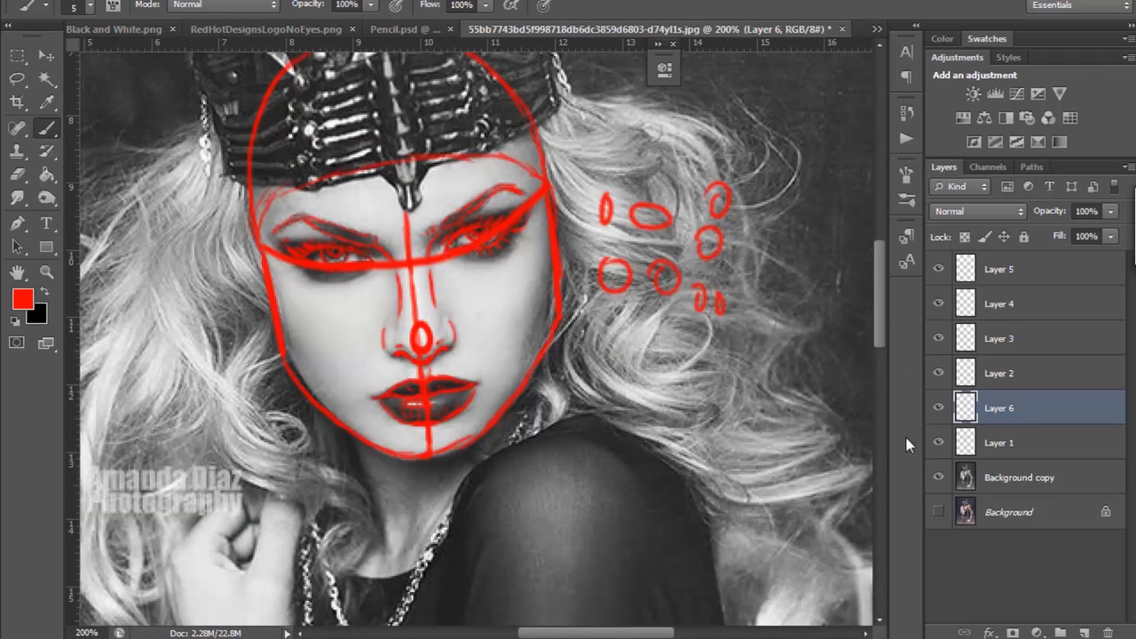
pyautogui.click(22, 299)
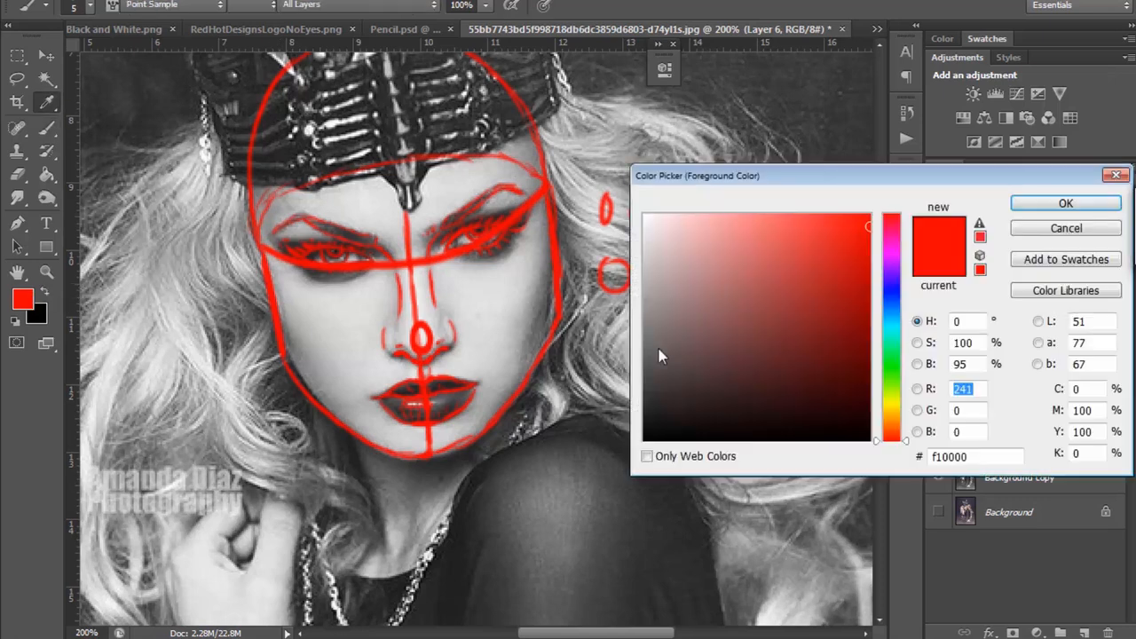
pyautogui.click(891, 265)
pyautogui.click(1028, 206)
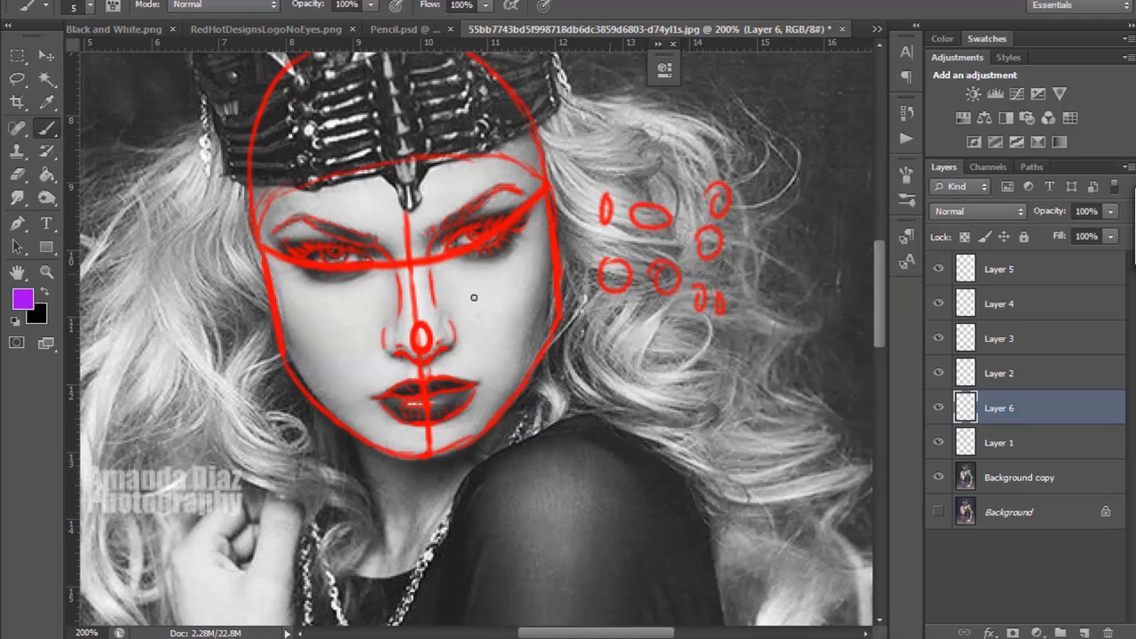
pyautogui.moveTo(282, 330); pyautogui.dragTo(287, 370)
pyautogui.moveTo(301, 380); pyautogui.dragTo(287, 355)
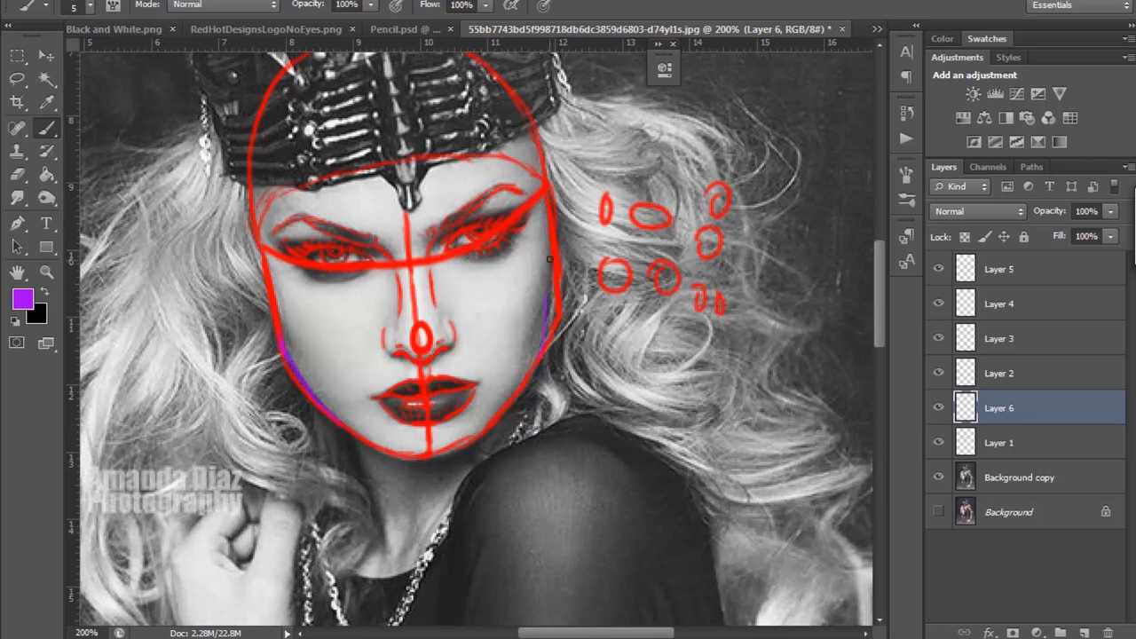
pyautogui.moveTo(551, 266); pyautogui.dragTo(536, 322)
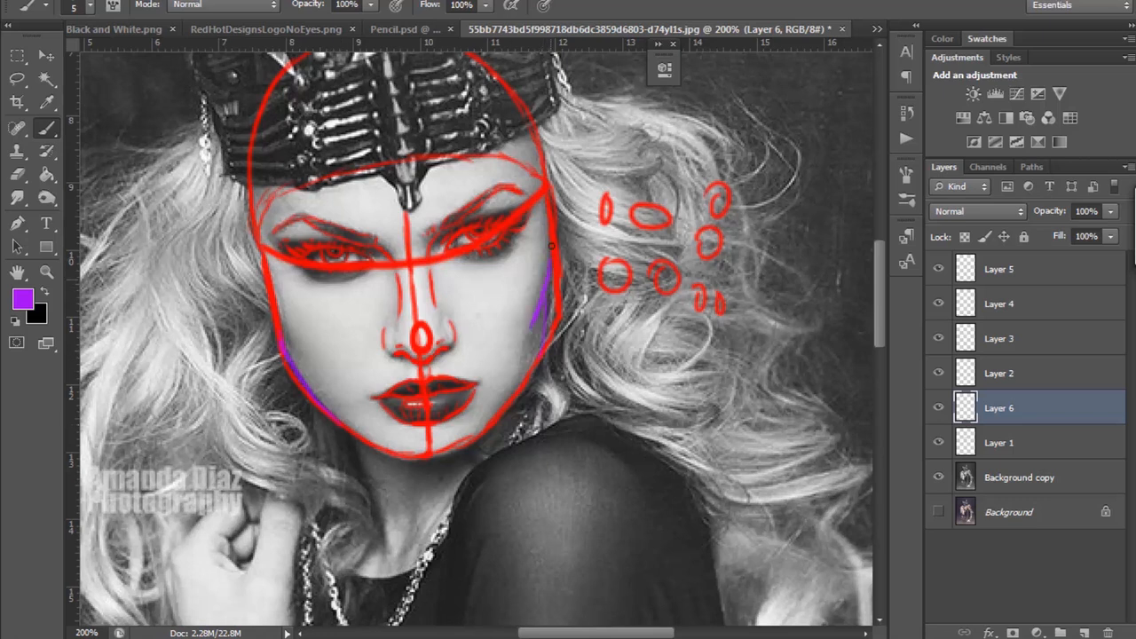
pyautogui.moveTo(282, 322); pyautogui.dragTo(306, 353)
# Step: Trace the neck in purple with a long line down from the jaw and short strokes near the necklace
pyautogui.moveTo(877, 265)
pyautogui.mouseDown()
pyautogui.moveTo(878, 233)
pyautogui.moveTo(877, 278)
pyautogui.mouseUp()
pyautogui.moveTo(349, 396); pyautogui.dragTo(381, 513)
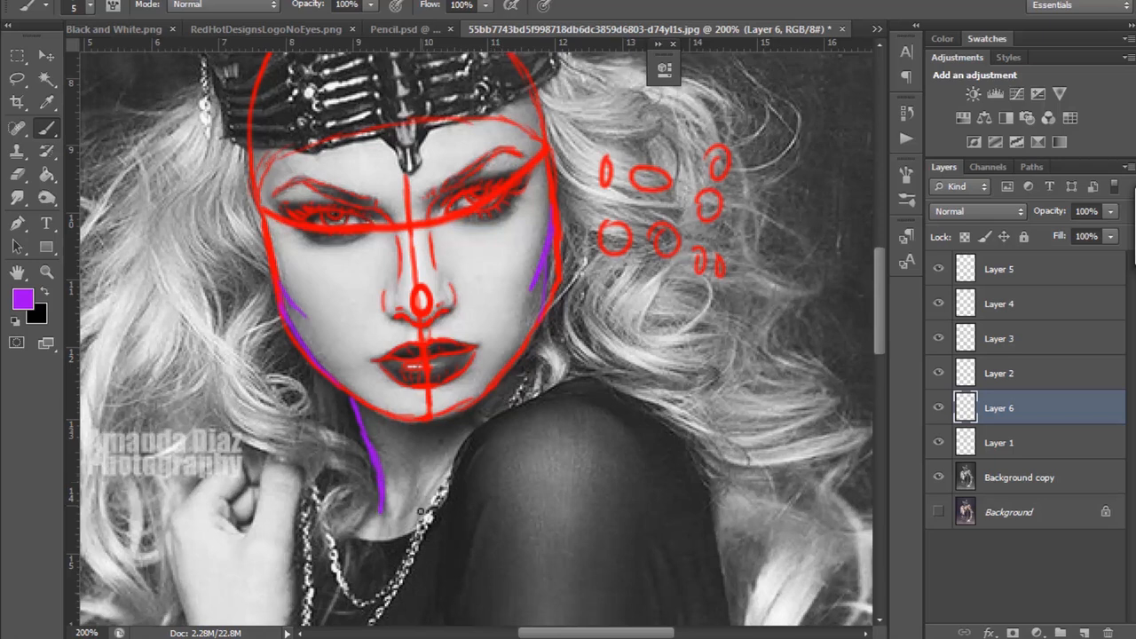
pyautogui.moveTo(405, 517); pyautogui.dragTo(433, 489)
# Step: Examine the traced head and neck against the crown, hair and torso of the whole figure at 100% zoom
pyautogui.click(48, 272)
pyautogui.keyDown('alt'); pyautogui.click(214, 133); pyautogui.keyUp('alt')
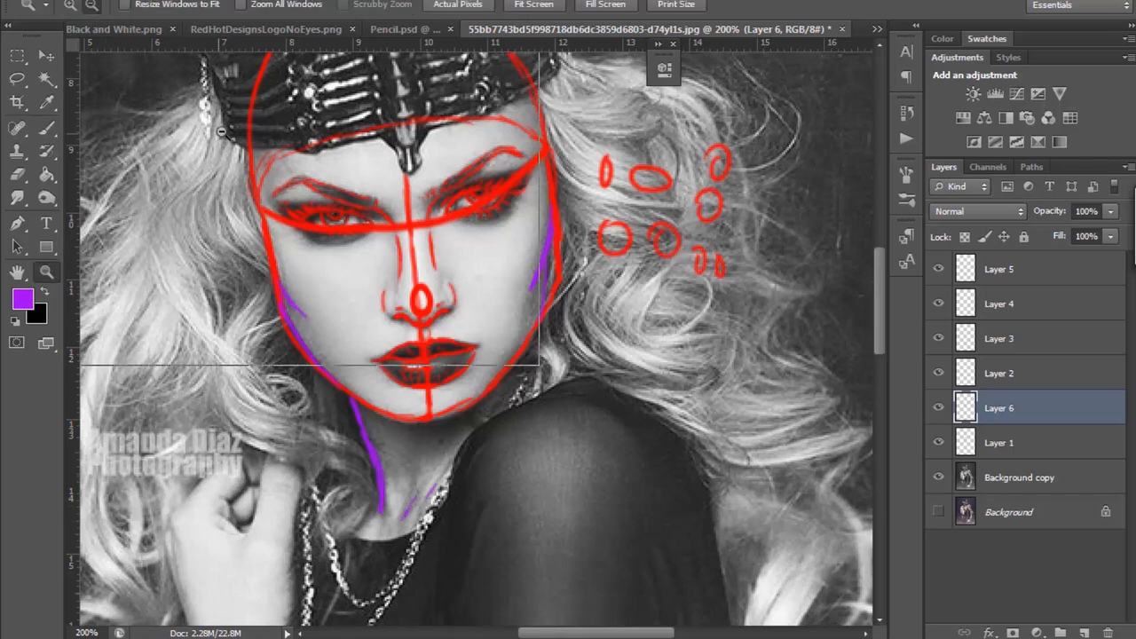
pyautogui.keyDown('alt'); pyautogui.click(214, 133); pyautogui.keyUp('alt')
pyautogui.click(70, 7)
pyautogui.click(338, 177)
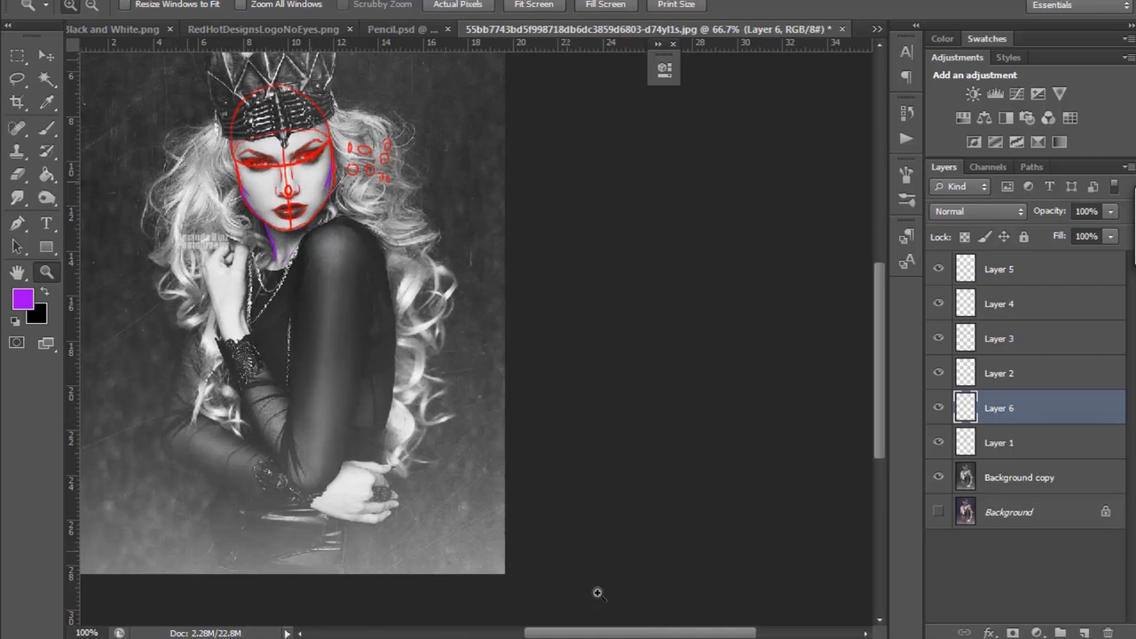
pyautogui.moveTo(610, 633); pyautogui.dragTo(573, 633)
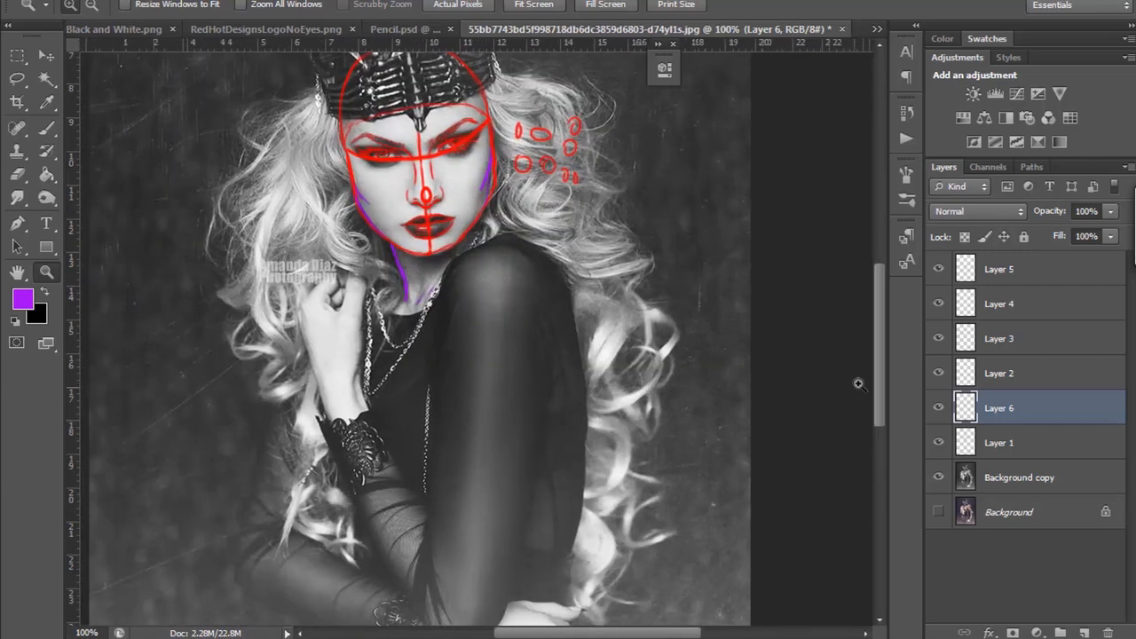
pyautogui.moveTo(879, 373); pyautogui.dragTo(874, 340)
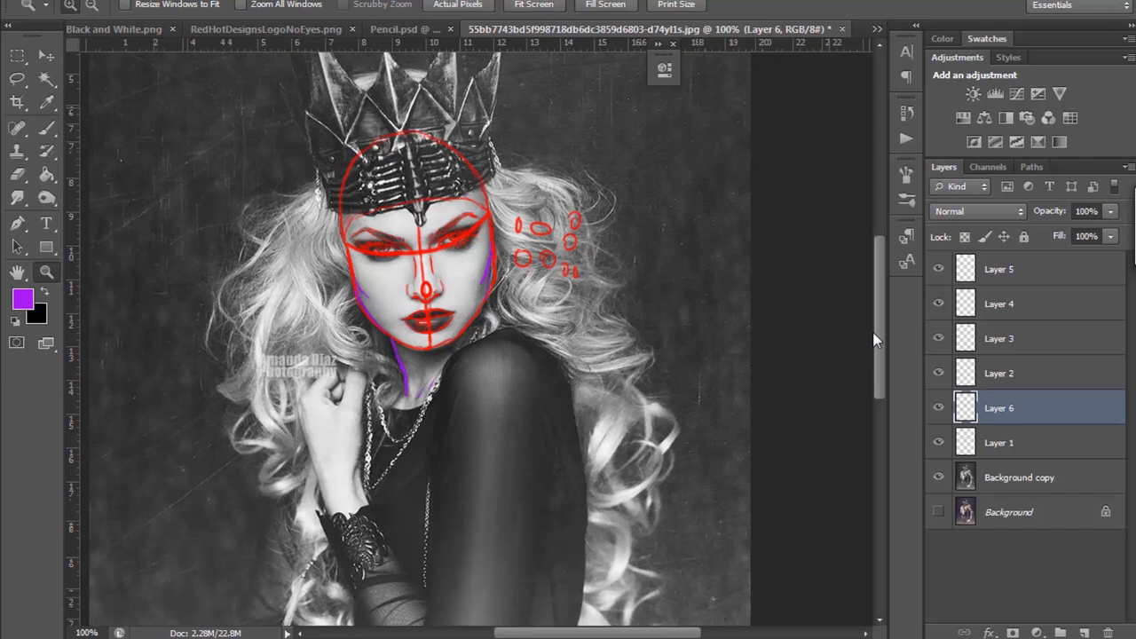
# Step: Switch to Corel Painter and examine the face outline and neck line of the pencil portrait
pyautogui.hotkey('alt', 'Tab')
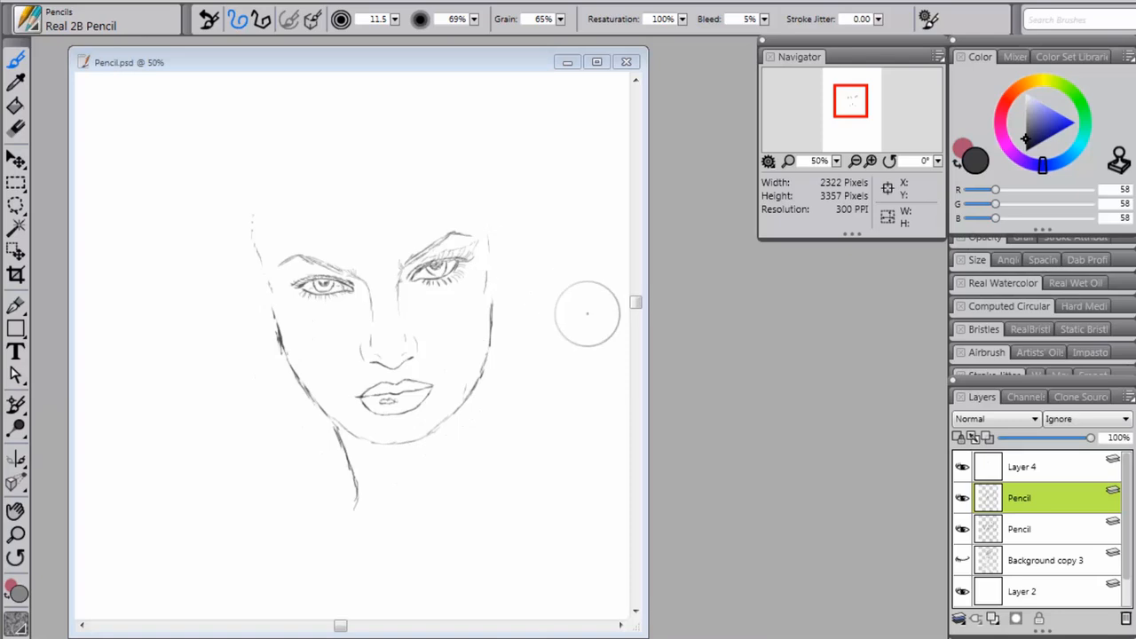
pyautogui.moveTo(635, 303); pyautogui.dragTo(639, 304)
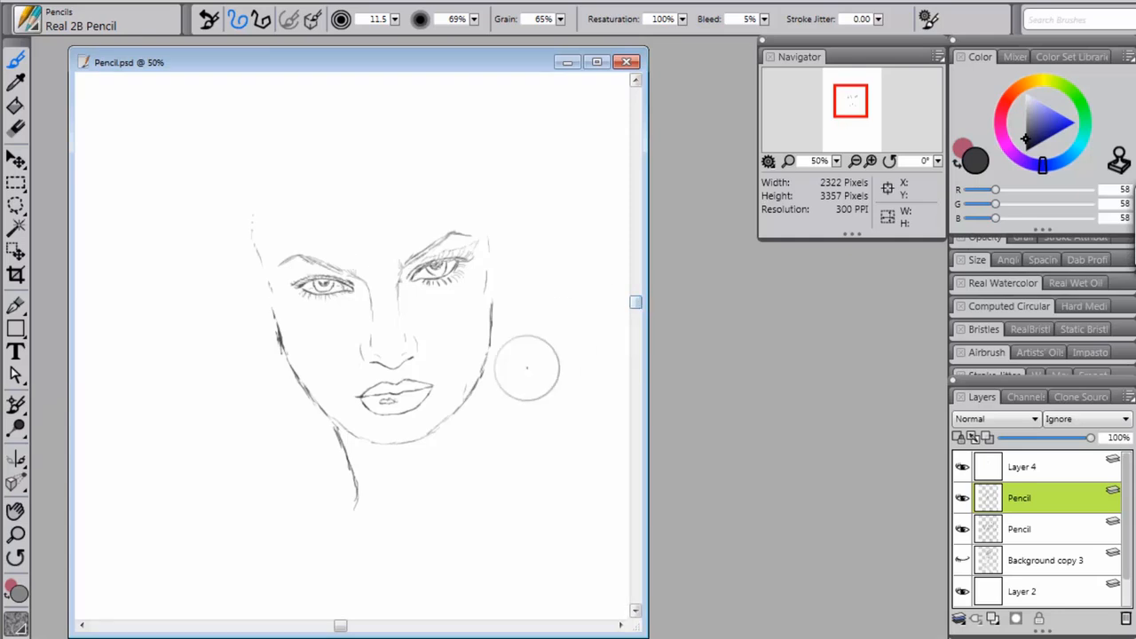
pyautogui.moveTo(641, 309); pyautogui.dragTo(639, 306)
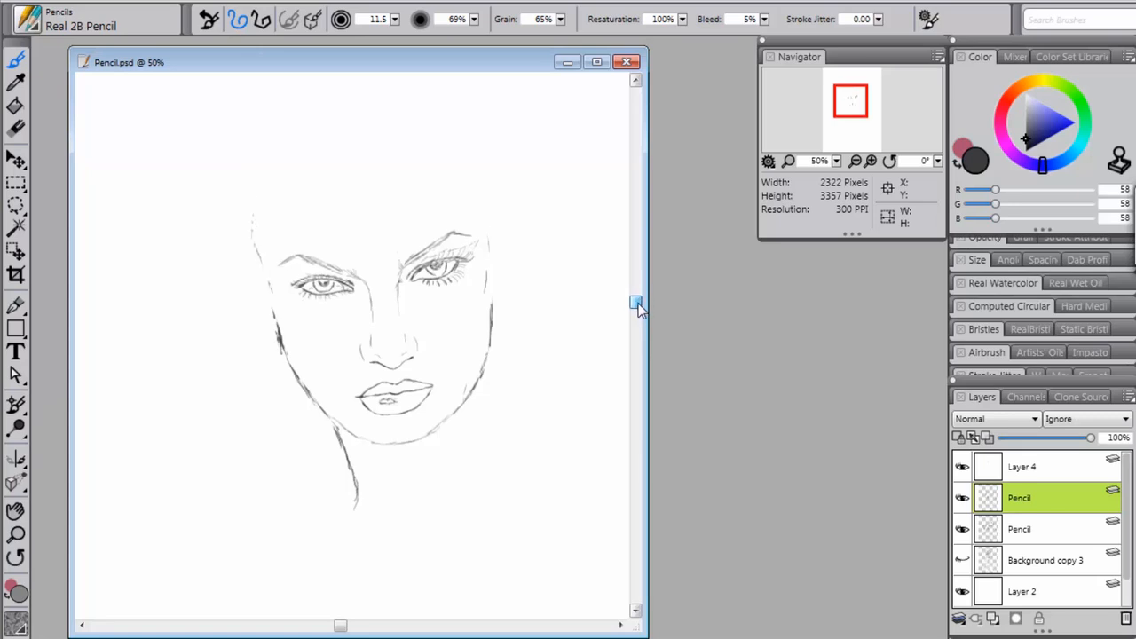
pyautogui.moveTo(639, 307); pyautogui.dragTo(638, 299)
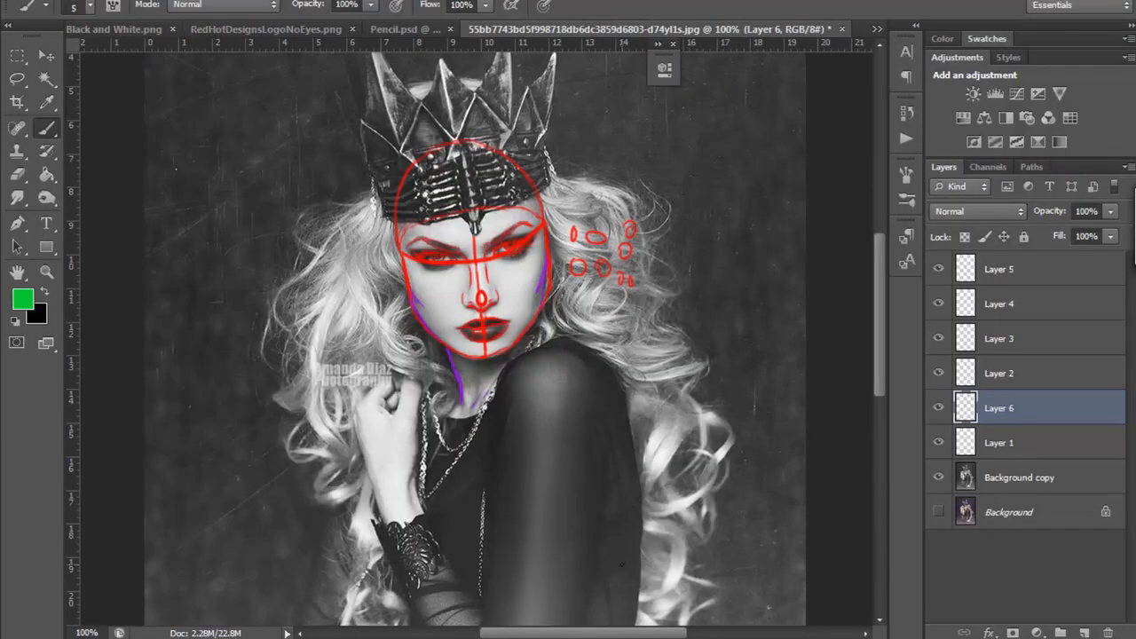
# Step: Switch to Photoshop and trace the wavy hair strands between the crown and the raised hand in green on a new layer
pyautogui.click(1083, 632)
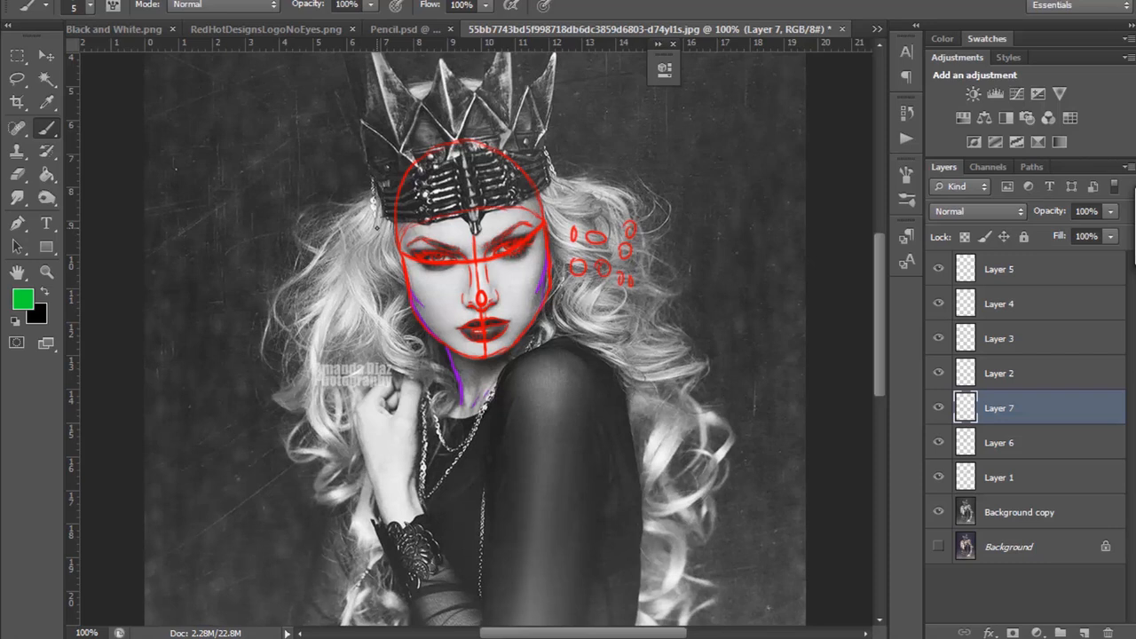
pyautogui.scroll(-5, 521, 293)
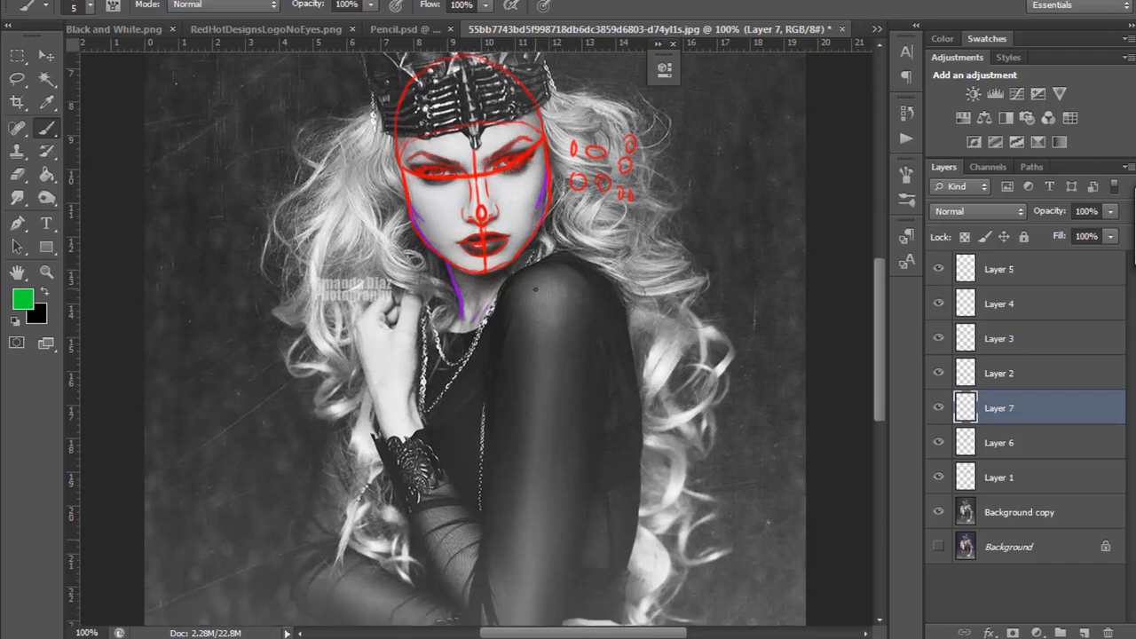
pyautogui.scroll(4, 534, 290)
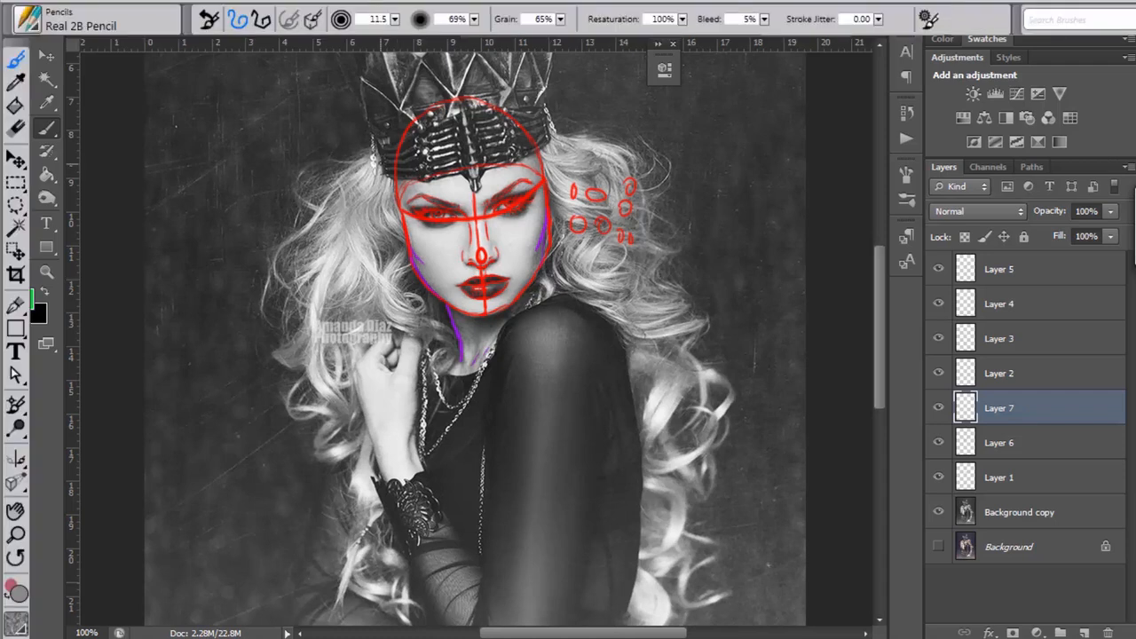
pyautogui.moveTo(380, 161)
pyautogui.mouseDown()
pyautogui.moveTo(353, 214)
pyautogui.moveTo(360, 236)
pyautogui.moveTo(387, 254)
pyautogui.moveTo(380, 293)
pyautogui.moveTo(429, 354)
pyautogui.mouseUp()
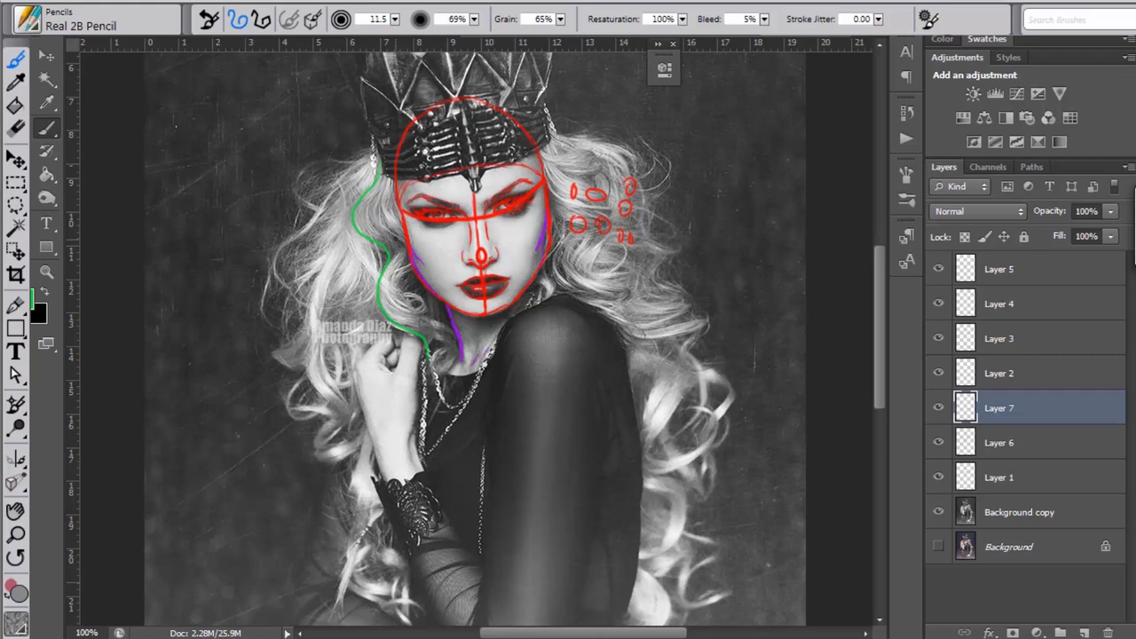
pyautogui.moveTo(407, 307)
pyautogui.mouseDown()
pyautogui.moveTo(408, 293)
pyautogui.moveTo(417, 313)
pyautogui.mouseUp()
pyautogui.moveTo(385, 201); pyautogui.dragTo(408, 259)
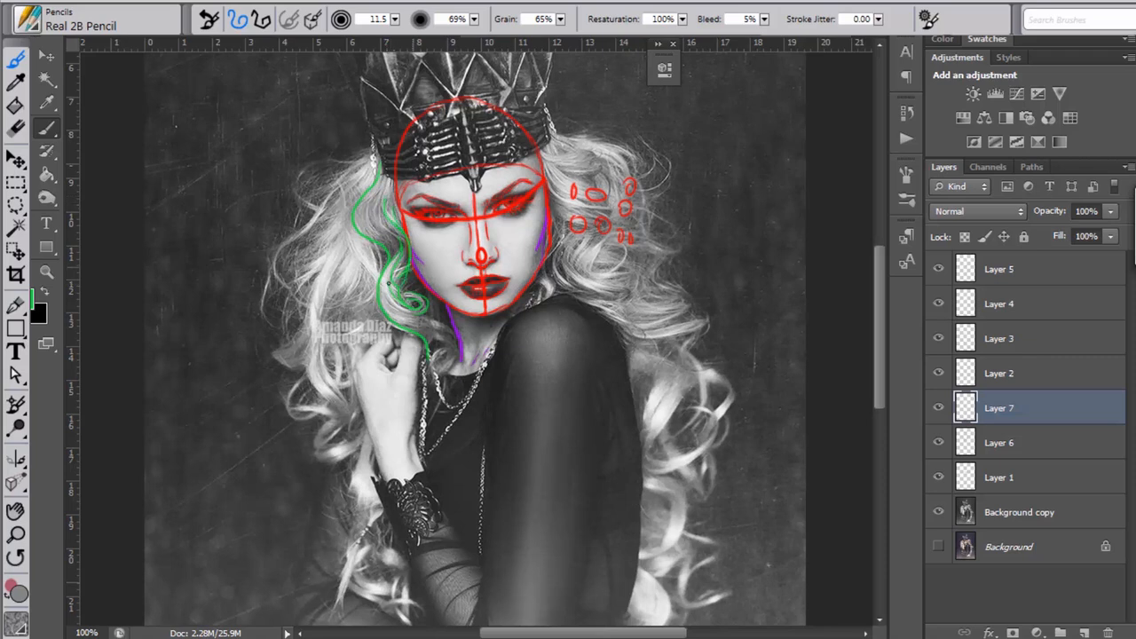
pyautogui.moveTo(424, 316); pyautogui.dragTo(449, 364)
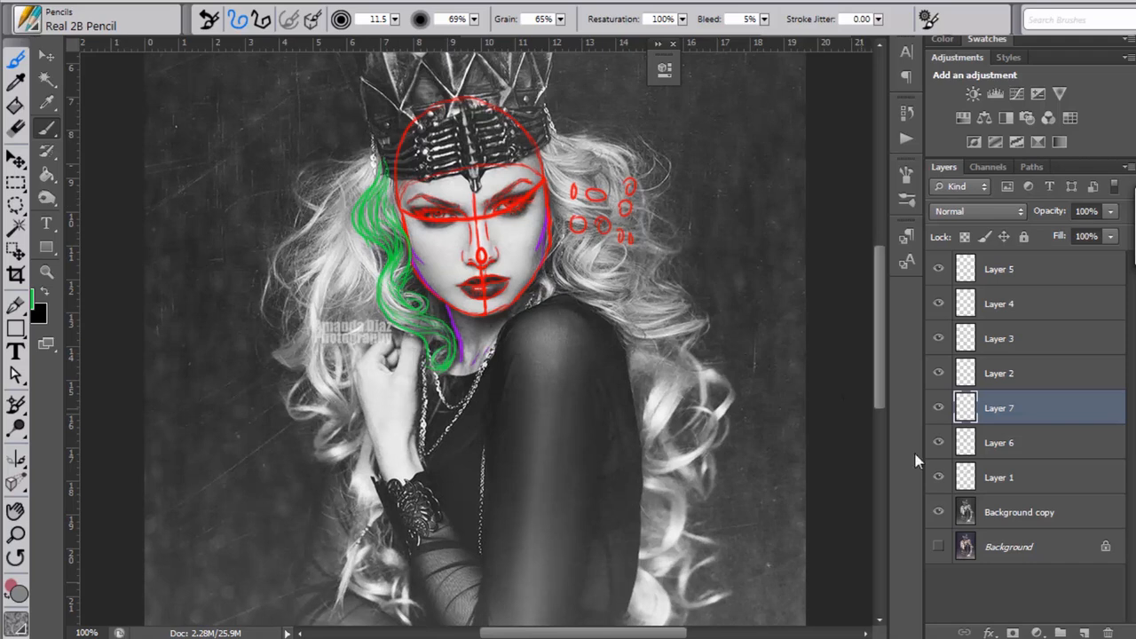
# Step: Add a blank layer above the green hair tracing and set the foreground colour to blue 03afe0
pyautogui.click(1083, 633)
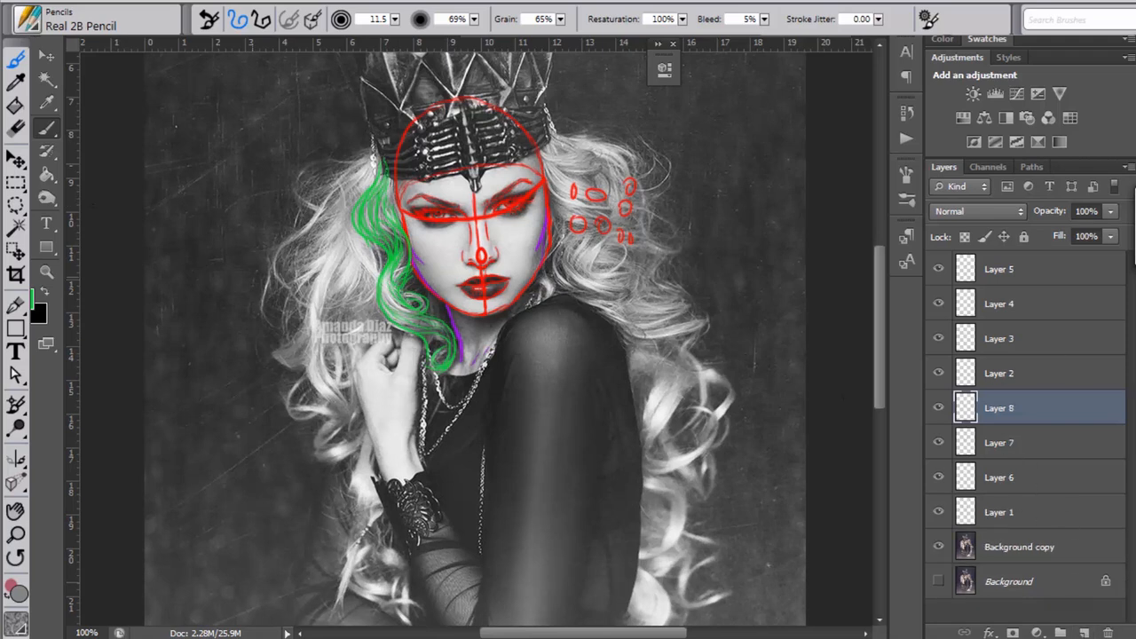
pyautogui.click(32, 299)
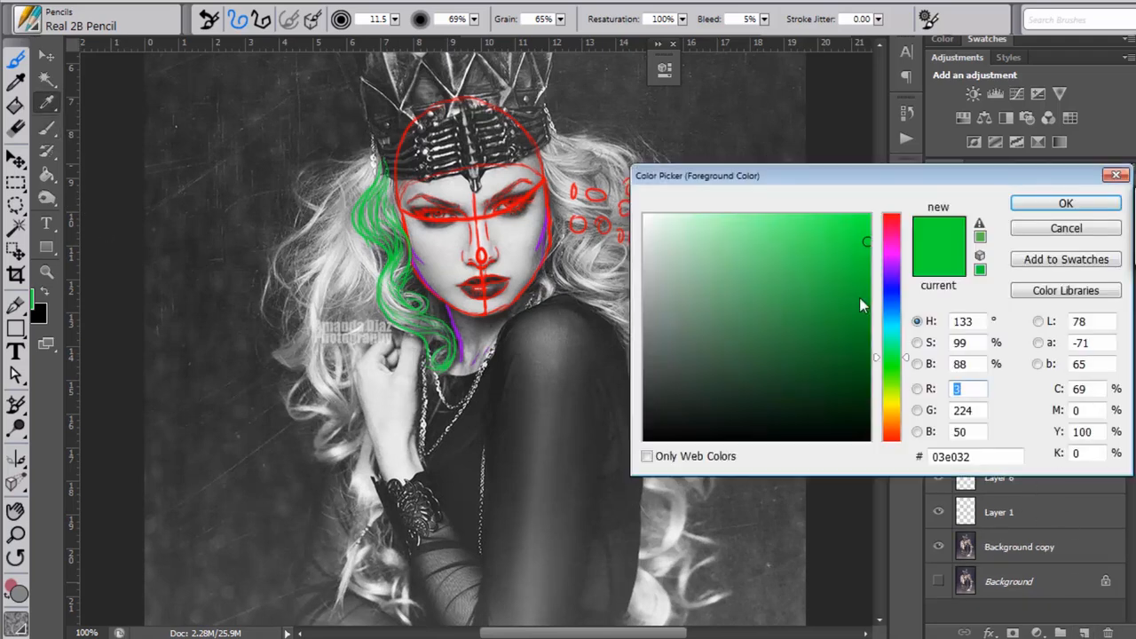
pyautogui.click(902, 320)
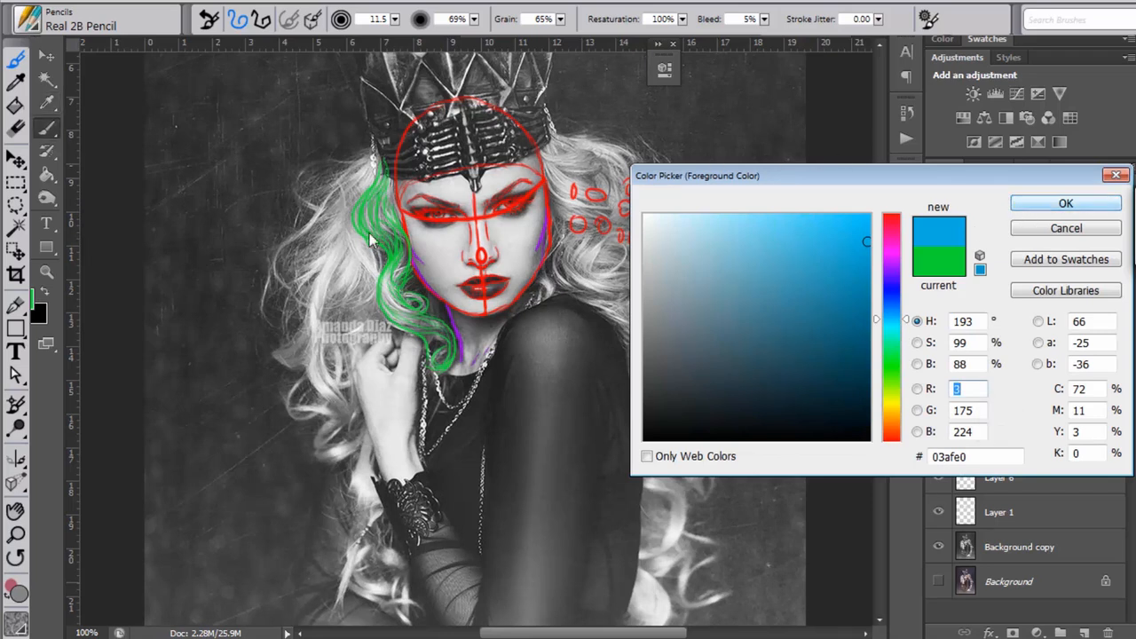
pyautogui.press('Return')
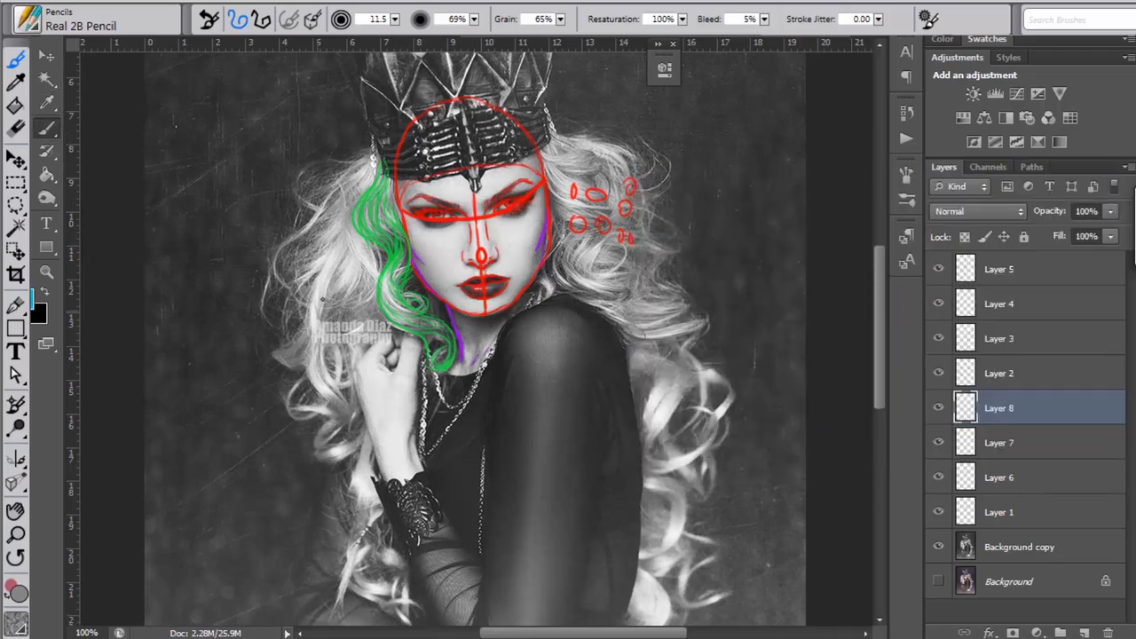
# Step: Trace the long outer hair strands beside the green section in blue, down past the raised hand
pyautogui.moveTo(331, 285)
pyautogui.mouseDown()
pyautogui.moveTo(323, 352)
pyautogui.moveTo(338, 383)
pyautogui.mouseUp()
pyautogui.moveTo(341, 243)
pyautogui.mouseDown()
pyautogui.moveTo(317, 289)
pyautogui.moveTo(313, 384)
pyautogui.mouseUp()
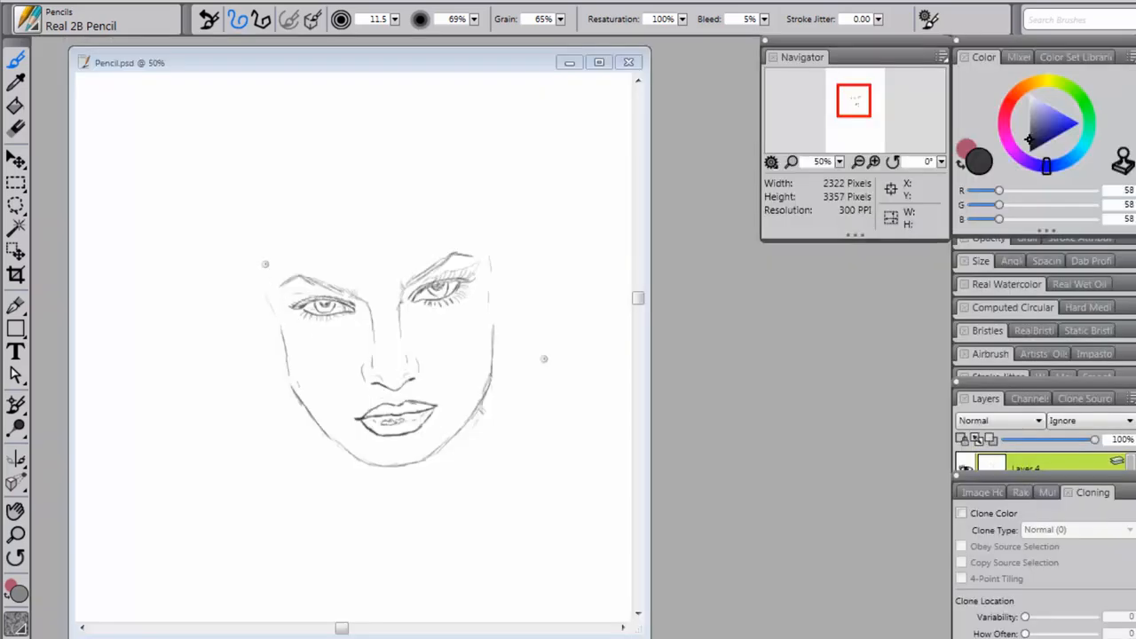
# Step: Switch to Corel Painter and sketch the wavy hair strands falling from the temple past the jaw in pencil
pyautogui.click(242, 258)
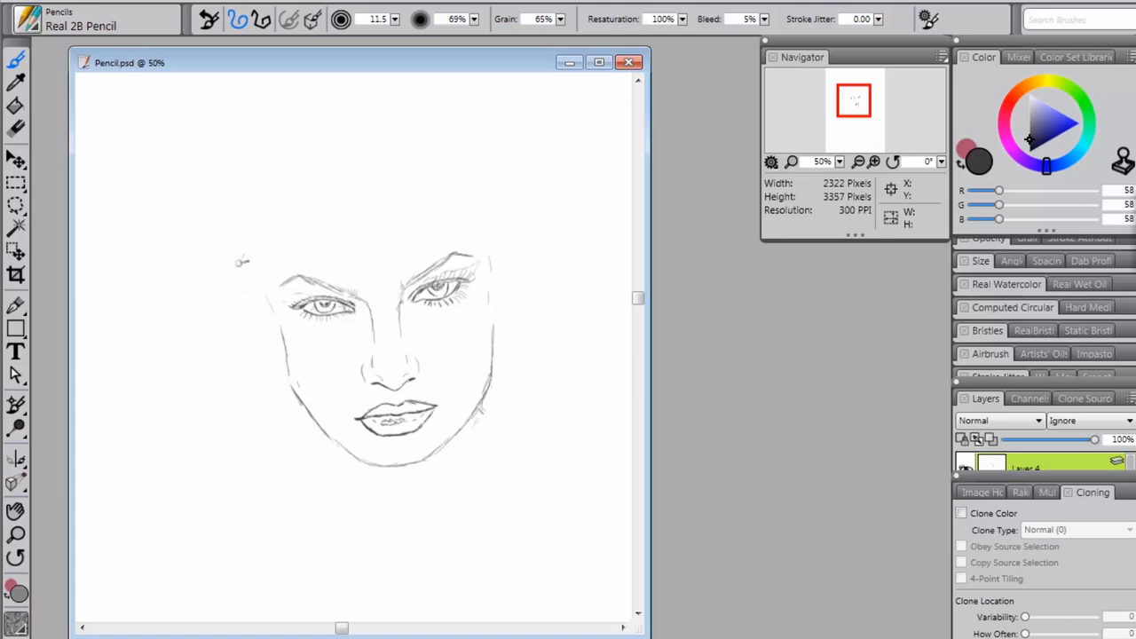
pyautogui.moveTo(243, 252)
pyautogui.mouseDown()
pyautogui.moveTo(229, 305)
pyautogui.moveTo(242, 348)
pyautogui.moveTo(237, 329)
pyautogui.mouseUp()
pyautogui.moveTo(225, 323); pyautogui.dragTo(220, 306)
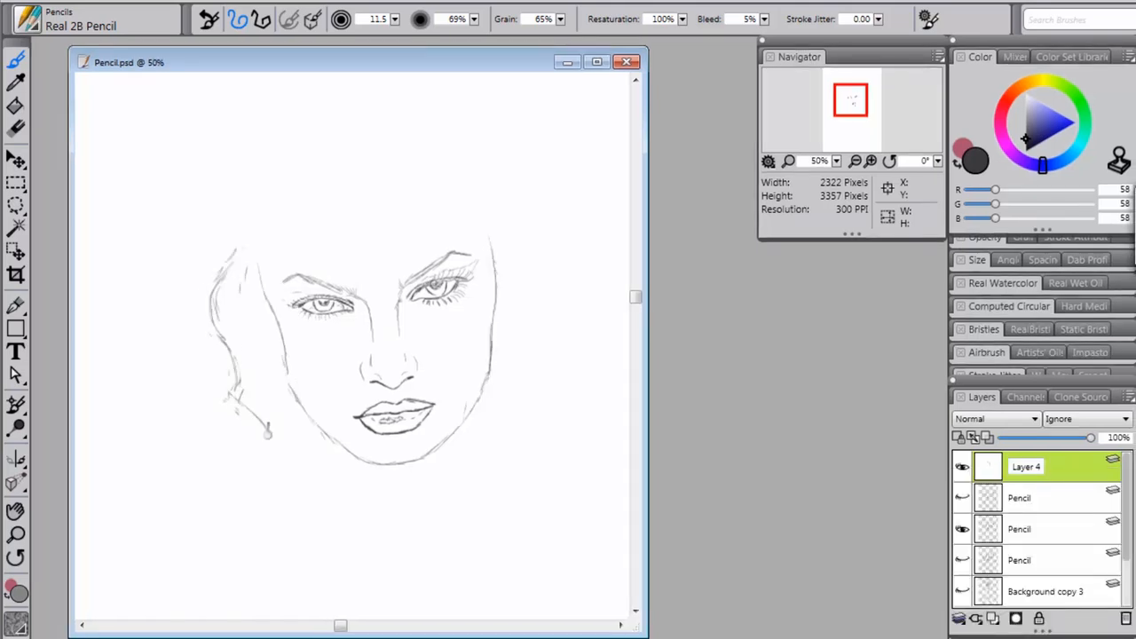
pyautogui.moveTo(266, 424)
pyautogui.mouseDown()
pyautogui.moveTo(301, 456)
pyautogui.moveTo(295, 426)
pyautogui.moveTo(307, 451)
pyautogui.mouseUp()
pyautogui.moveTo(210, 273); pyautogui.dragTo(188, 365)
pyautogui.moveTo(231, 233)
pyautogui.mouseDown()
pyautogui.moveTo(203, 274)
pyautogui.moveTo(266, 373)
pyautogui.mouseUp()
pyautogui.moveTo(231, 302)
pyautogui.mouseDown()
pyautogui.moveTo(230, 330)
pyautogui.moveTo(293, 421)
pyautogui.mouseUp()
pyautogui.moveTo(266, 275); pyautogui.dragTo(257, 342)
pyautogui.moveTo(206, 312); pyautogui.dragTo(231, 387)
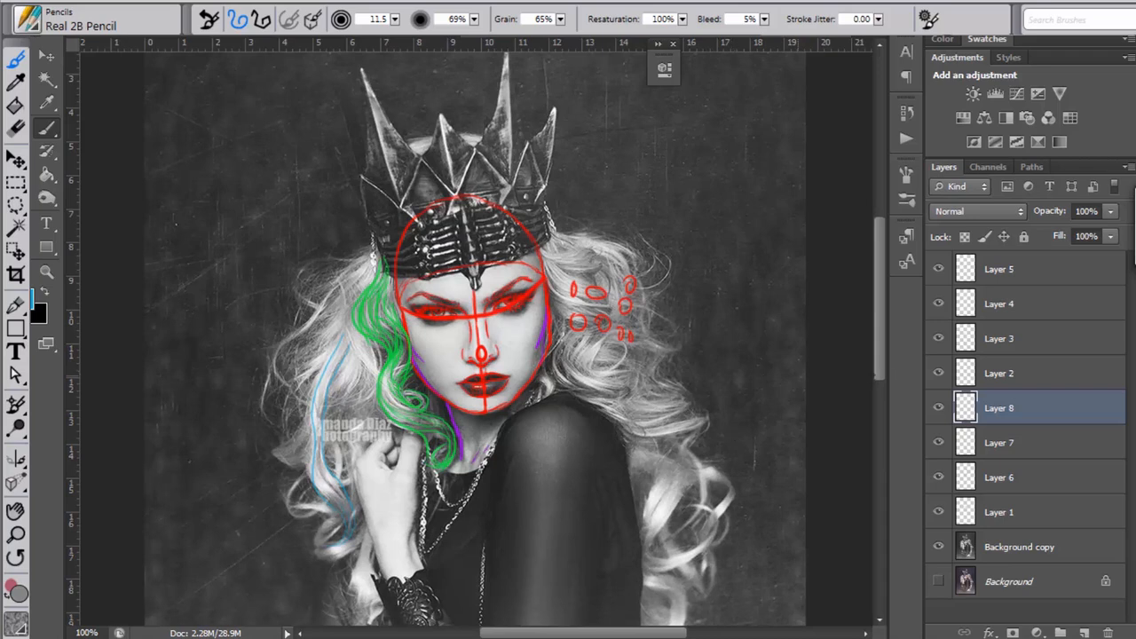
# Step: Switch to Photoshop, add a blank layer above the hair tracings and set the foreground colour to blue 0717ef
pyautogui.scroll(-3, 881, 376)
pyautogui.scroll(3, 881, 376)
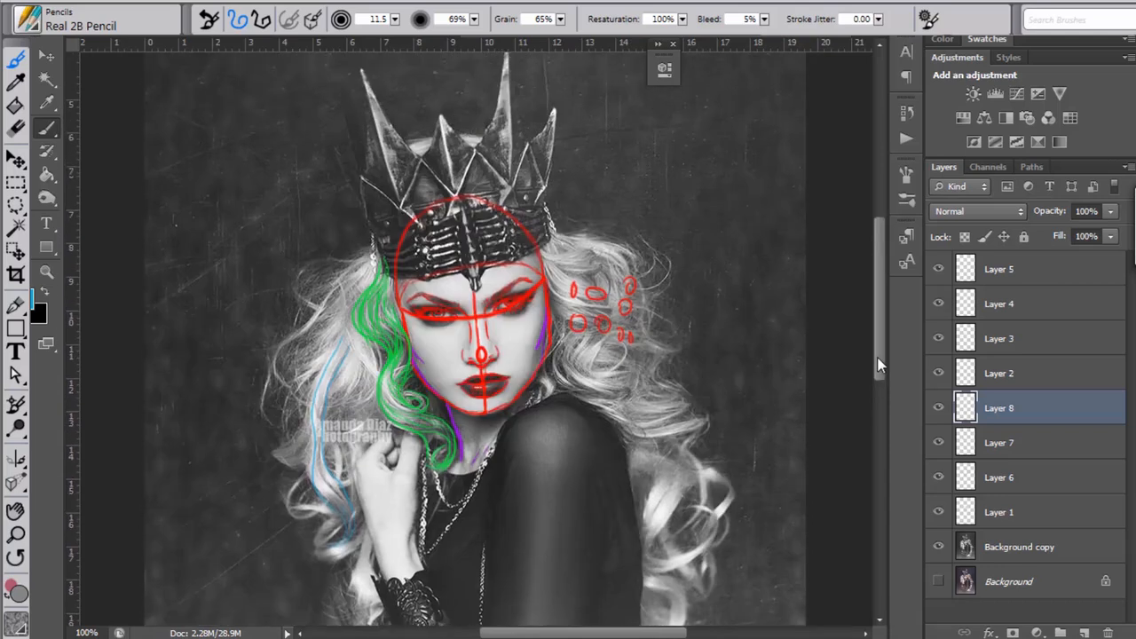
pyautogui.scroll(-1, 879, 364)
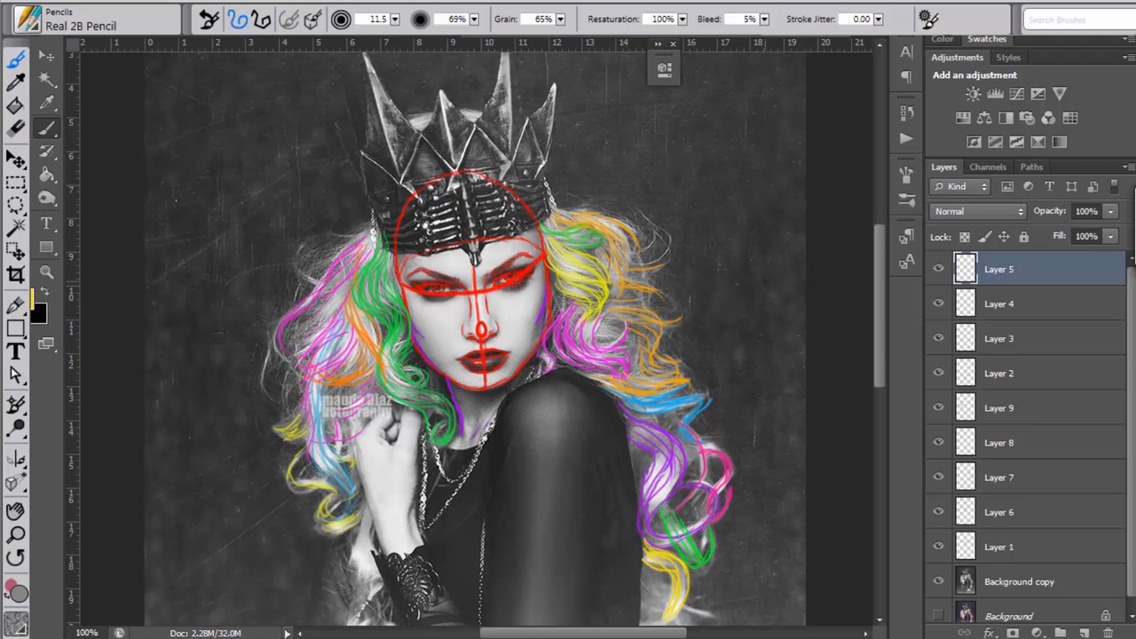
pyautogui.scroll(1, 883, 236)
pyautogui.click(1083, 633)
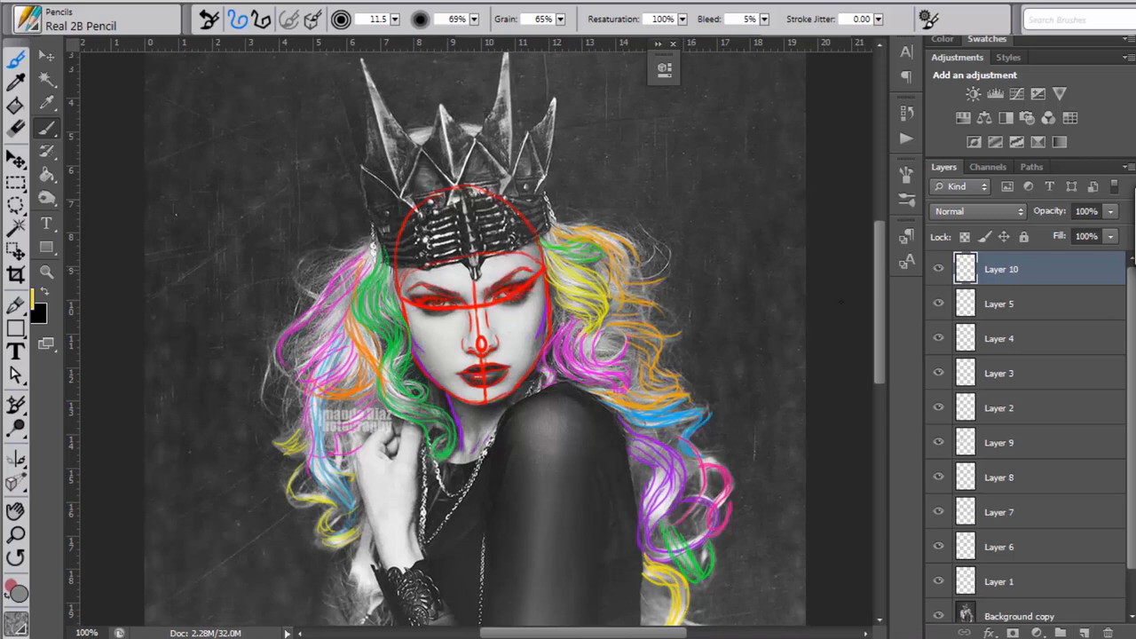
pyautogui.moveTo(882, 328)
pyautogui.mouseDown()
pyautogui.moveTo(883, 339)
pyautogui.moveTo(882, 311)
pyautogui.mouseUp()
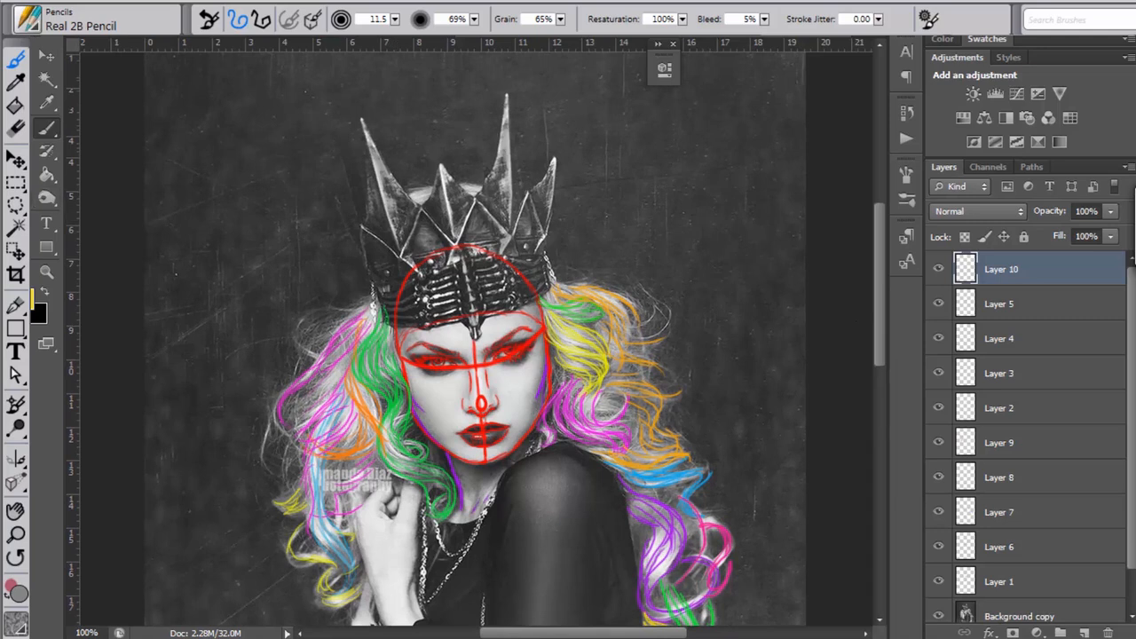
pyautogui.click(34, 298)
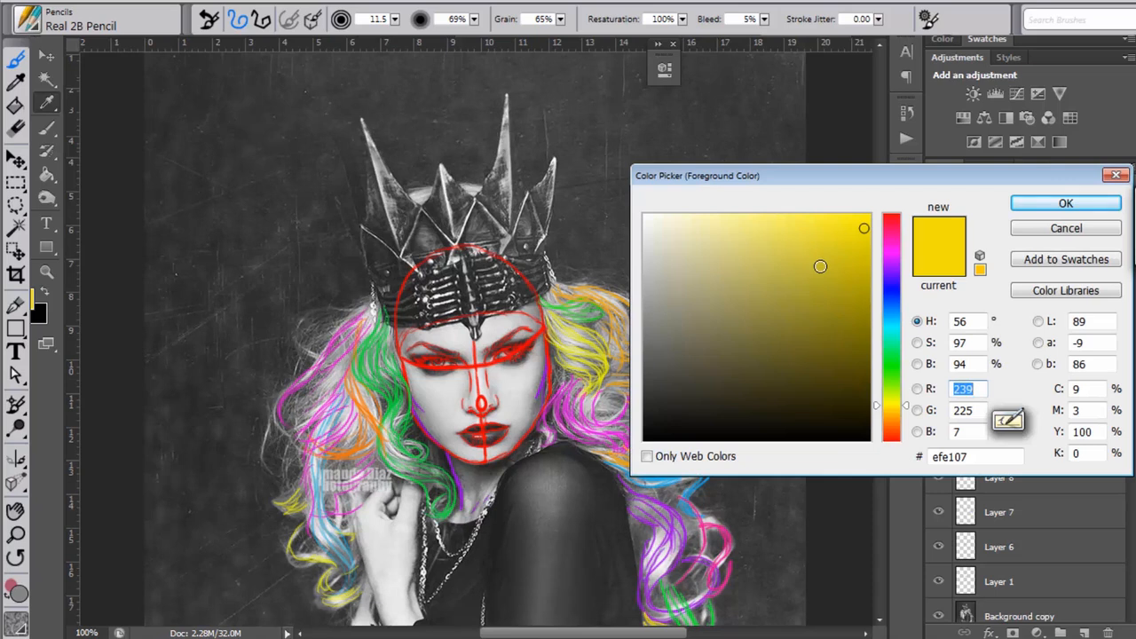
pyautogui.click(892, 292)
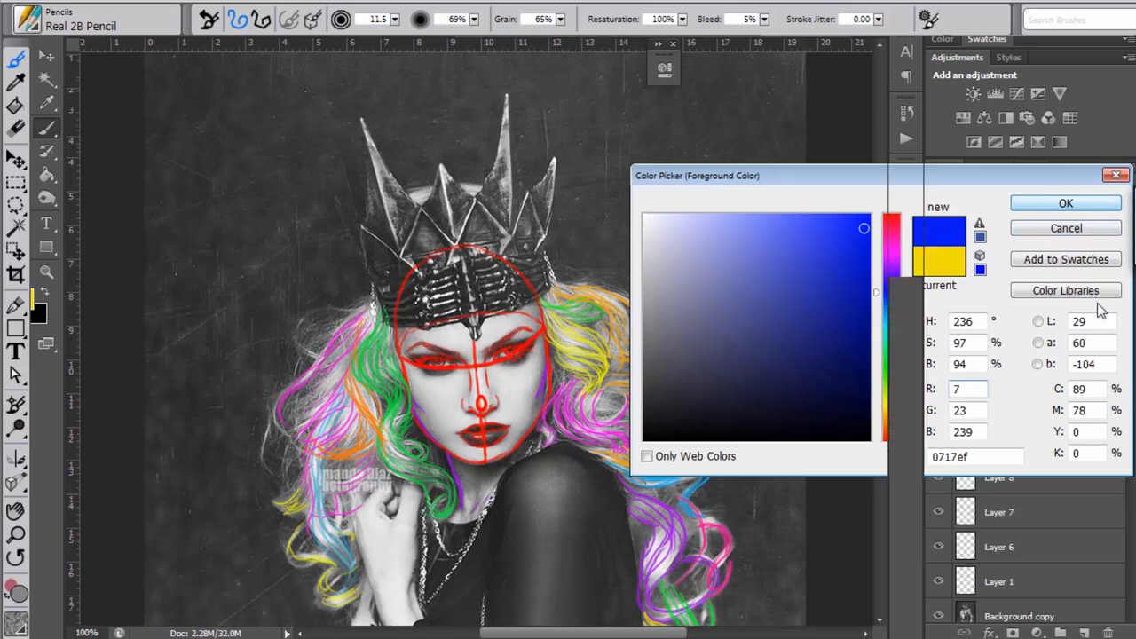
pyautogui.press('Return')
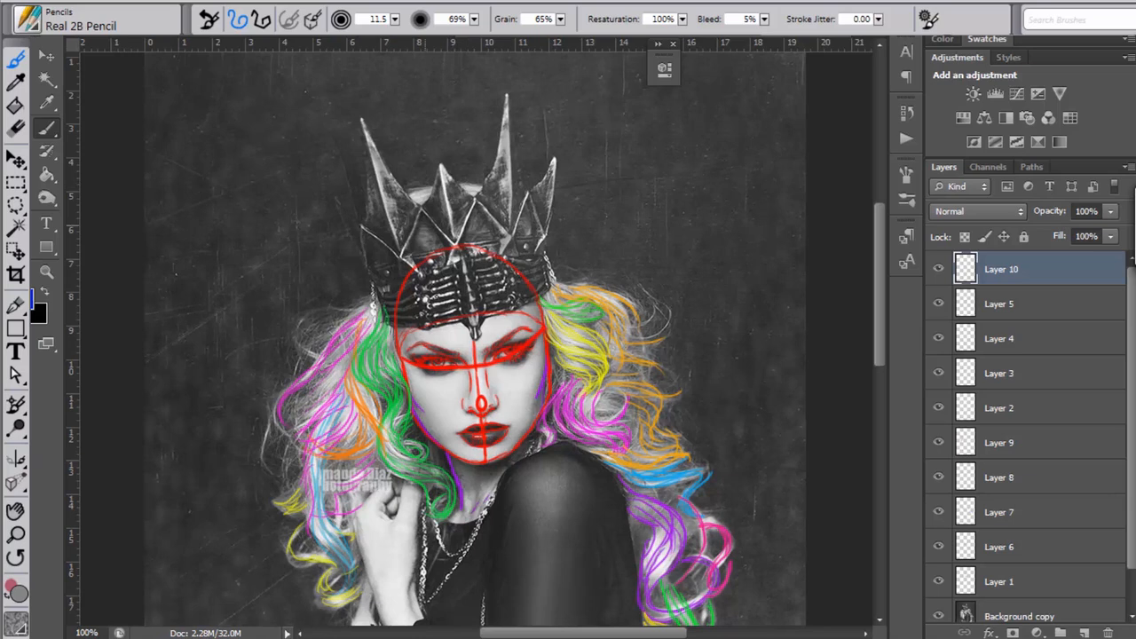
# Step: Trace the crown's pointed front spikes and the triangular facets between them in blue
pyautogui.moveTo(441, 164)
pyautogui.mouseDown()
pyautogui.moveTo(468, 195)
pyautogui.moveTo(433, 185)
pyautogui.moveTo(424, 204)
pyautogui.moveTo(454, 243)
pyautogui.moveTo(473, 195)
pyautogui.mouseUp()
pyautogui.moveTo(496, 148)
pyautogui.mouseDown()
pyautogui.moveTo(507, 94)
pyautogui.moveTo(527, 193)
pyautogui.moveTo(513, 233)
pyautogui.moveTo(476, 200)
pyautogui.mouseUp()
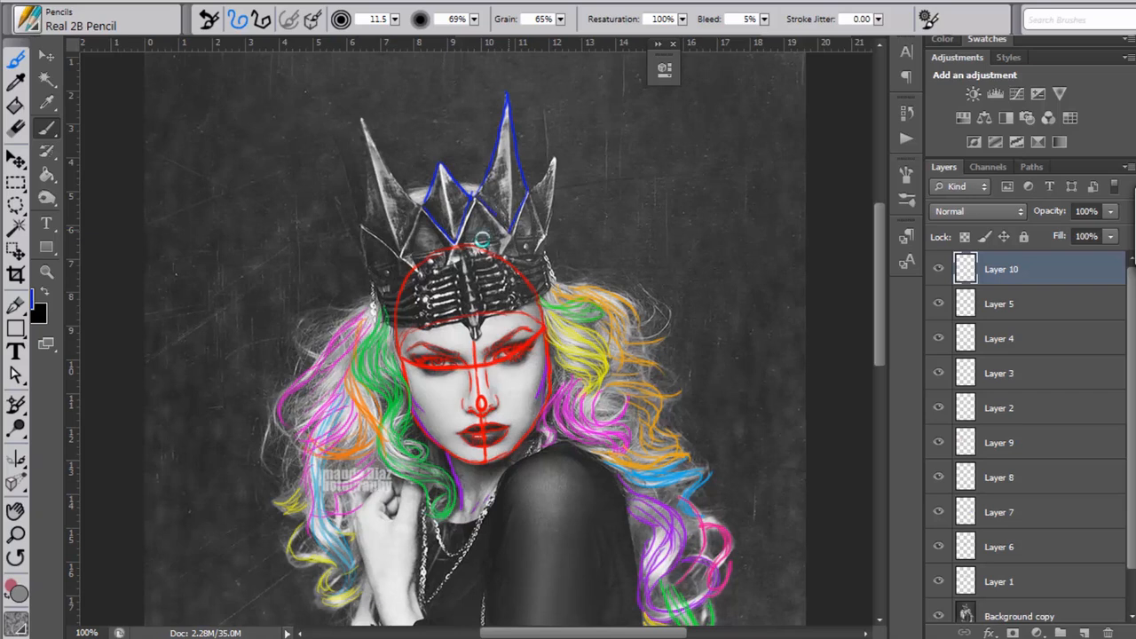
pyautogui.moveTo(469, 240); pyautogui.dragTo(503, 236)
pyautogui.moveTo(408, 188); pyautogui.dragTo(421, 205)
pyautogui.moveTo(361, 116); pyautogui.dragTo(364, 196)
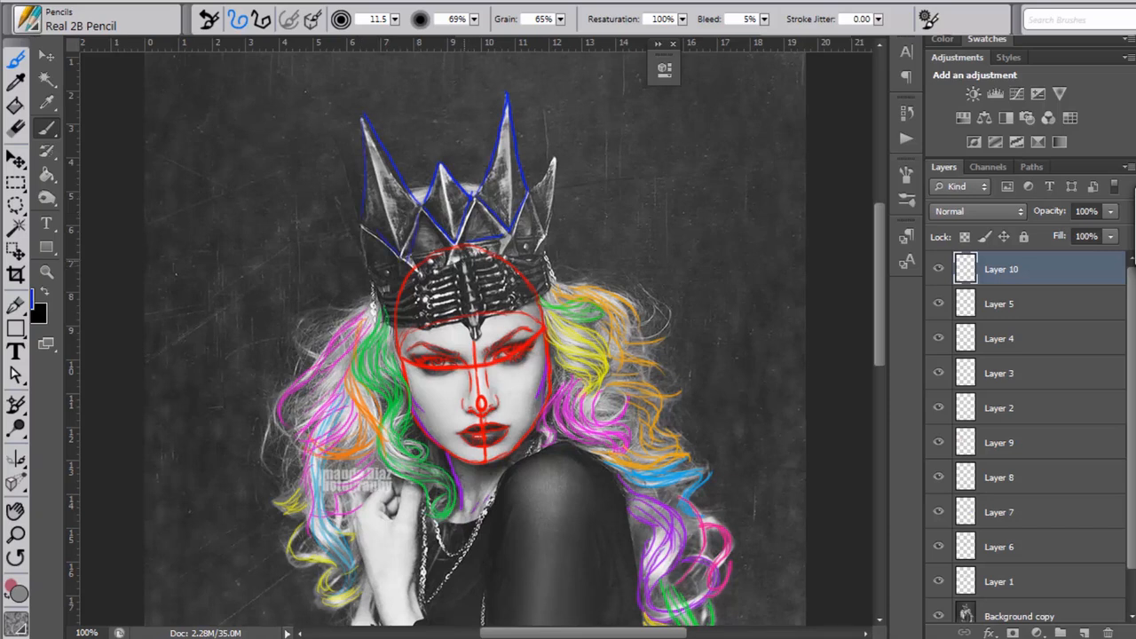
# Step: Trace the crown band's centre ridge, lower edge and side edge in blue across the forehead
pyautogui.moveTo(463, 259); pyautogui.dragTo(472, 300)
pyautogui.moveTo(397, 328); pyautogui.dragTo(506, 312)
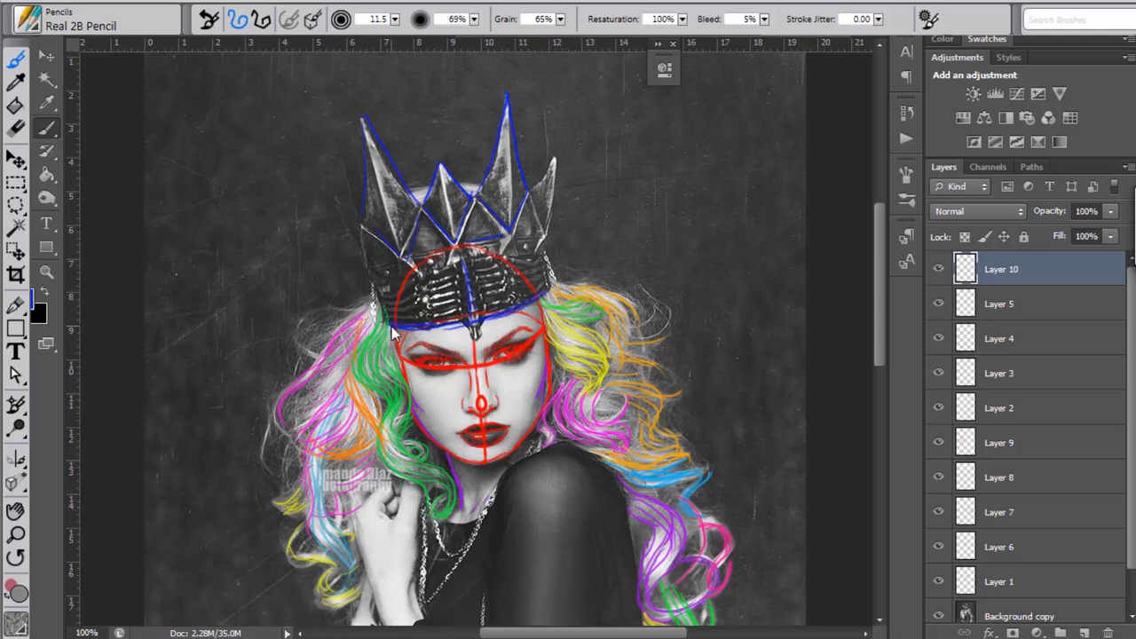
pyautogui.moveTo(551, 290); pyautogui.dragTo(546, 255)
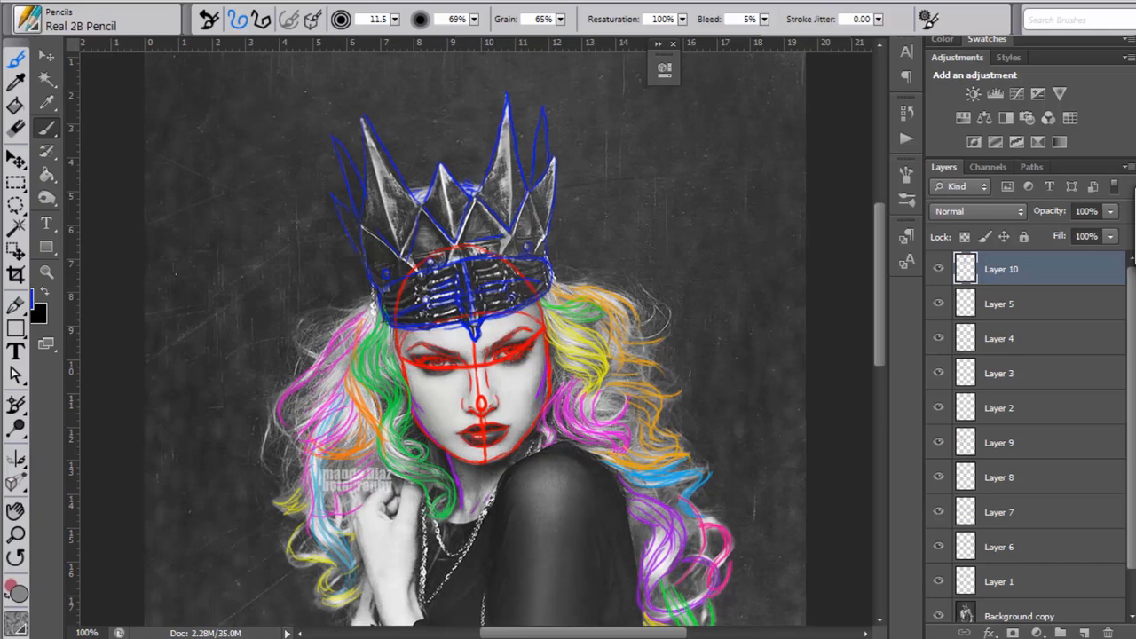
# Step: Switch to Corel Painter and sketch the crown's front and rear spikes and its studded band in pencil above the face
pyautogui.hotkey('alt', 'Tab')
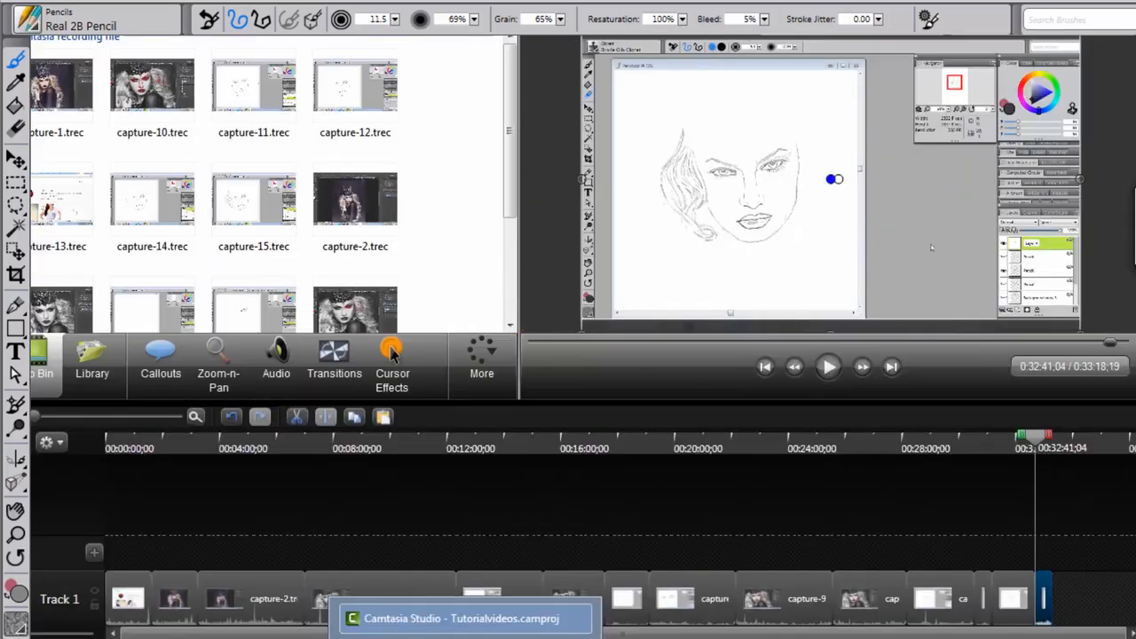
pyautogui.hotkey('alt', 'Tab')
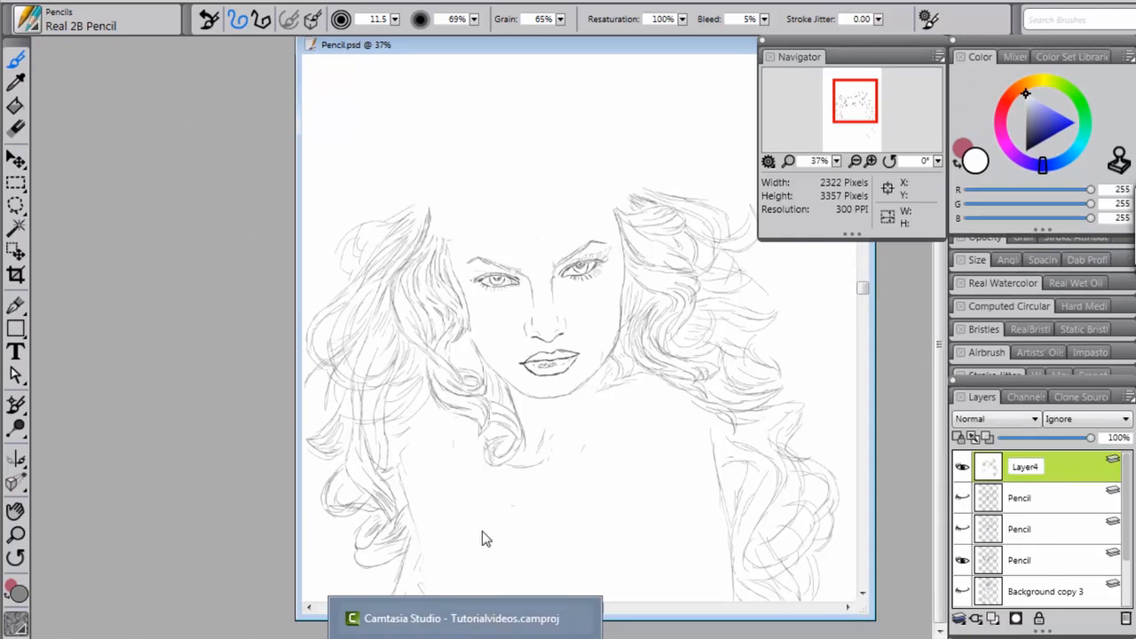
pyautogui.moveTo(863, 289)
pyautogui.mouseDown()
pyautogui.moveTo(863, 299)
pyautogui.moveTo(861, 288)
pyautogui.mouseUp()
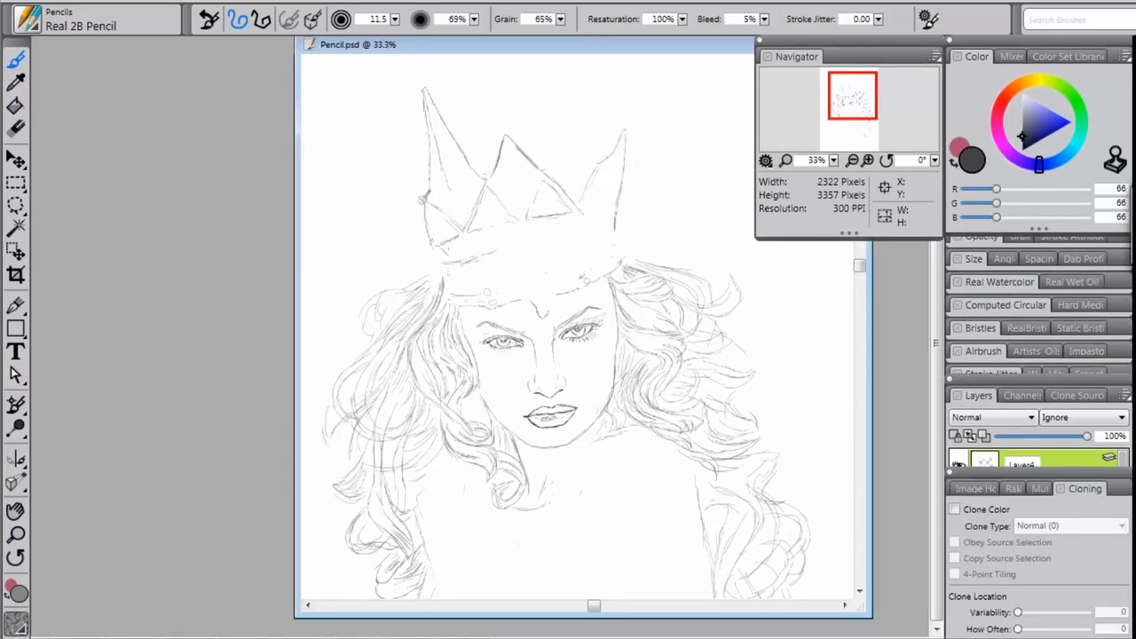
pyautogui.moveTo(603, 133); pyautogui.dragTo(611, 77)
pyautogui.moveTo(611, 77)
pyautogui.mouseDown()
pyautogui.moveTo(619, 133)
pyautogui.moveTo(575, 61)
pyautogui.moveTo(543, 169)
pyautogui.mouseUp()
pyautogui.moveTo(397, 172); pyautogui.dragTo(422, 227)
pyautogui.moveTo(577, 216)
pyautogui.mouseDown()
pyautogui.moveTo(612, 211)
pyautogui.moveTo(581, 269)
pyautogui.mouseUp()
pyautogui.moveTo(456, 281)
pyautogui.mouseDown()
pyautogui.moveTo(533, 232)
pyautogui.moveTo(536, 296)
pyautogui.mouseUp()
pyautogui.moveTo(493, 236); pyautogui.dragTo(556, 231)
pyautogui.moveTo(448, 245); pyautogui.dragTo(456, 251)
pyautogui.moveTo(396, 107); pyautogui.dragTo(424, 174)
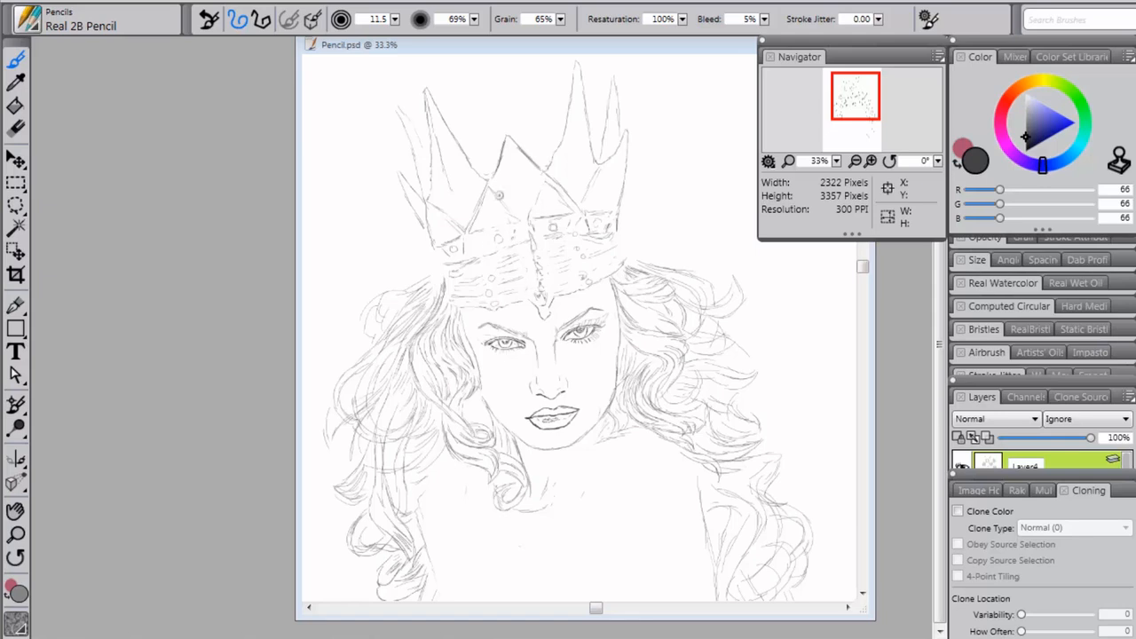
# Step: Switch to Photoshop and add a blank layer above the blue crown tracing
pyautogui.hotkey('alt', 'Tab')
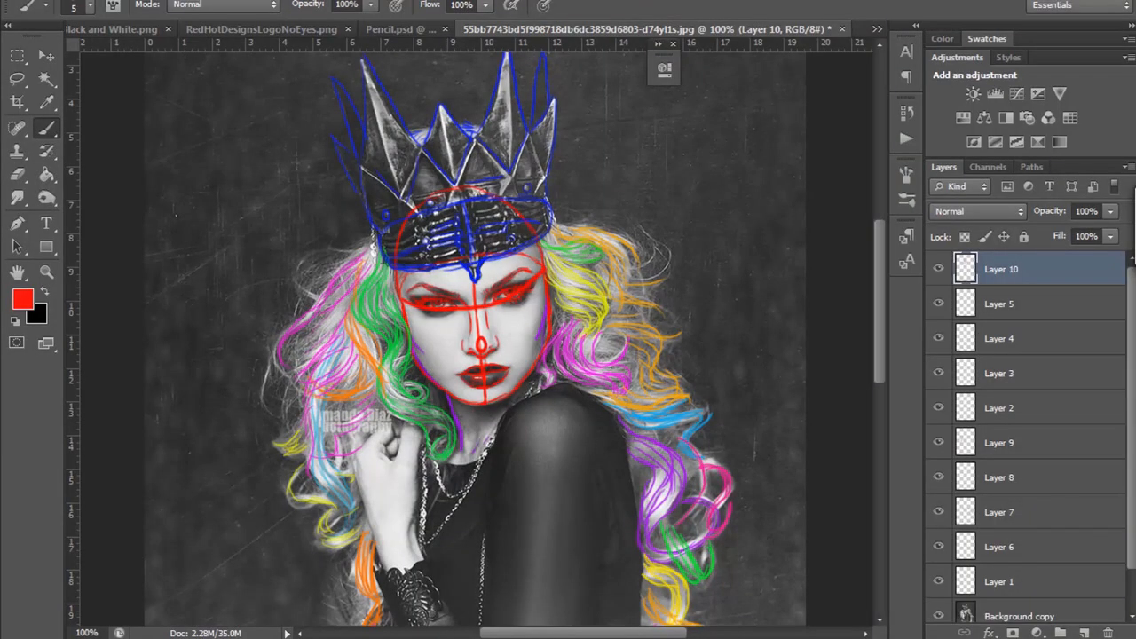
pyautogui.hotkey('alt', 'Tab')
pyautogui.click(1084, 632)
# Step: Block in the raised hand in red with a triangle over its back, then outline the wrist and curled fingers
pyautogui.moveTo(880, 256); pyautogui.dragTo(883, 314)
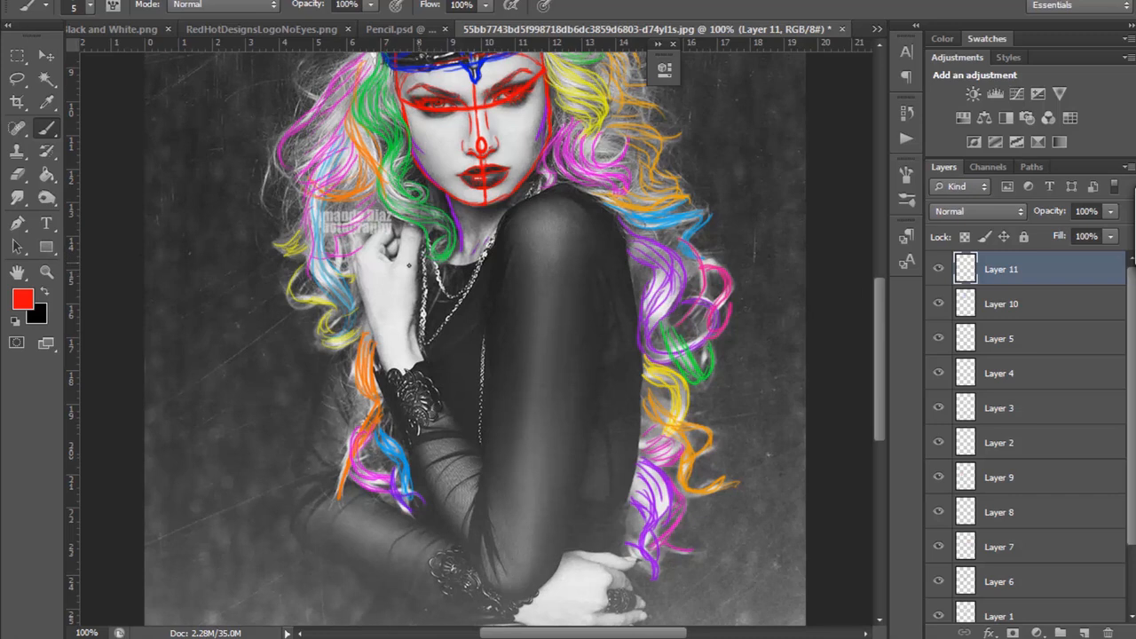
pyautogui.moveTo(879, 296)
pyautogui.mouseDown()
pyautogui.moveTo(878, 306)
pyautogui.moveTo(874, 290)
pyautogui.mouseUp()
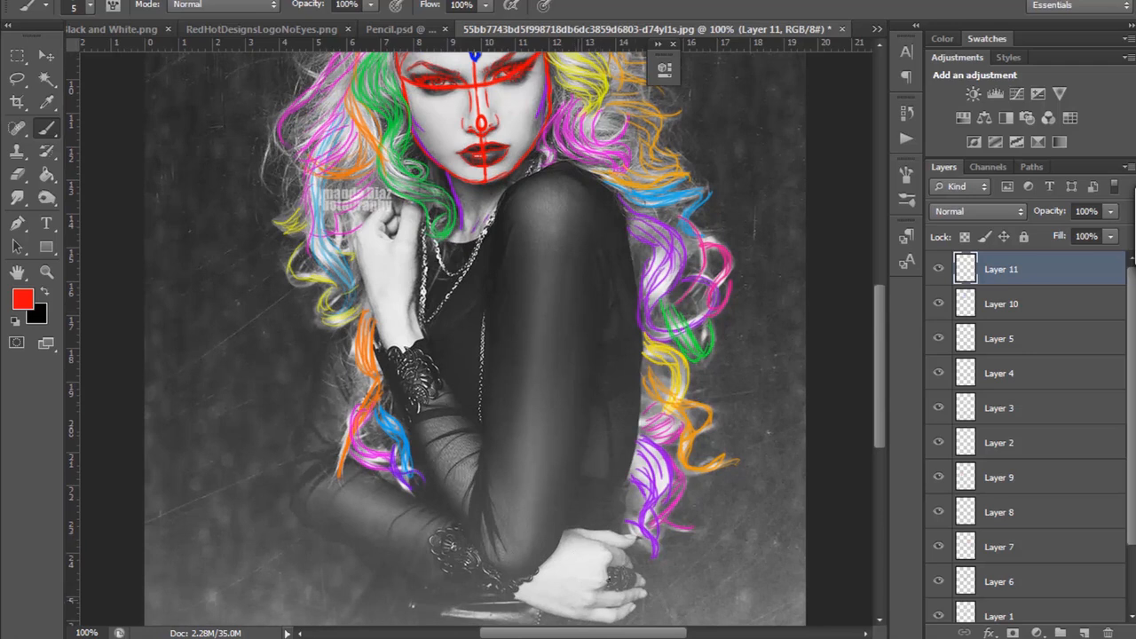
pyautogui.moveTo(879, 337); pyautogui.dragTo(881, 325)
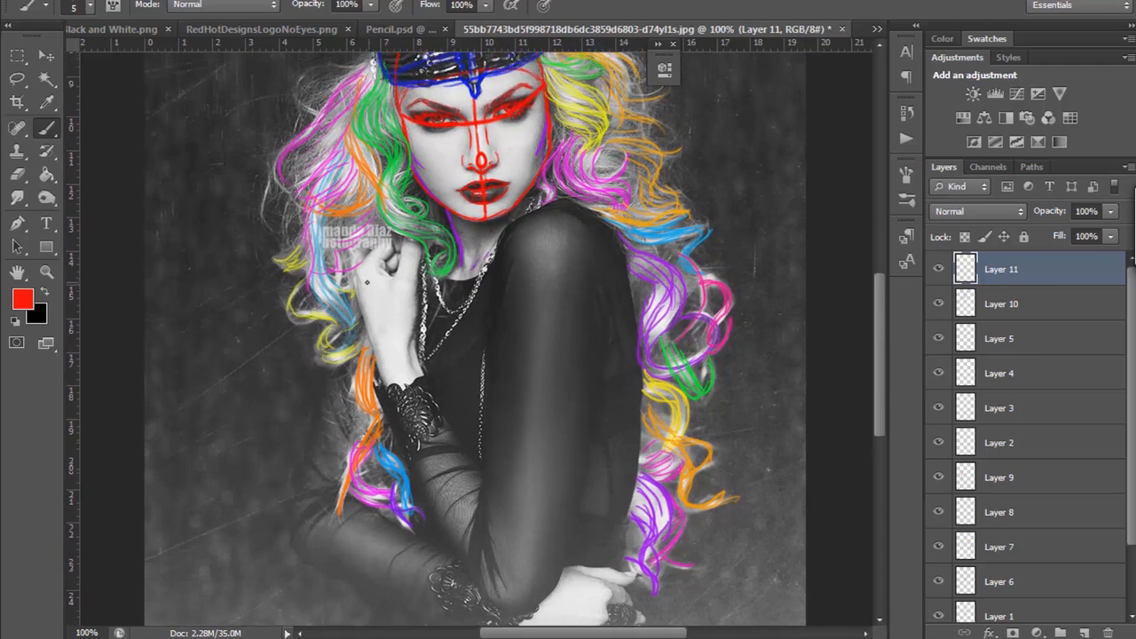
pyautogui.moveTo(353, 281)
pyautogui.mouseDown()
pyautogui.moveTo(413, 282)
pyautogui.moveTo(366, 312)
pyautogui.moveTo(384, 362)
pyautogui.mouseUp()
pyautogui.moveTo(417, 283); pyautogui.dragTo(398, 359)
pyautogui.moveTo(411, 315); pyautogui.dragTo(388, 371)
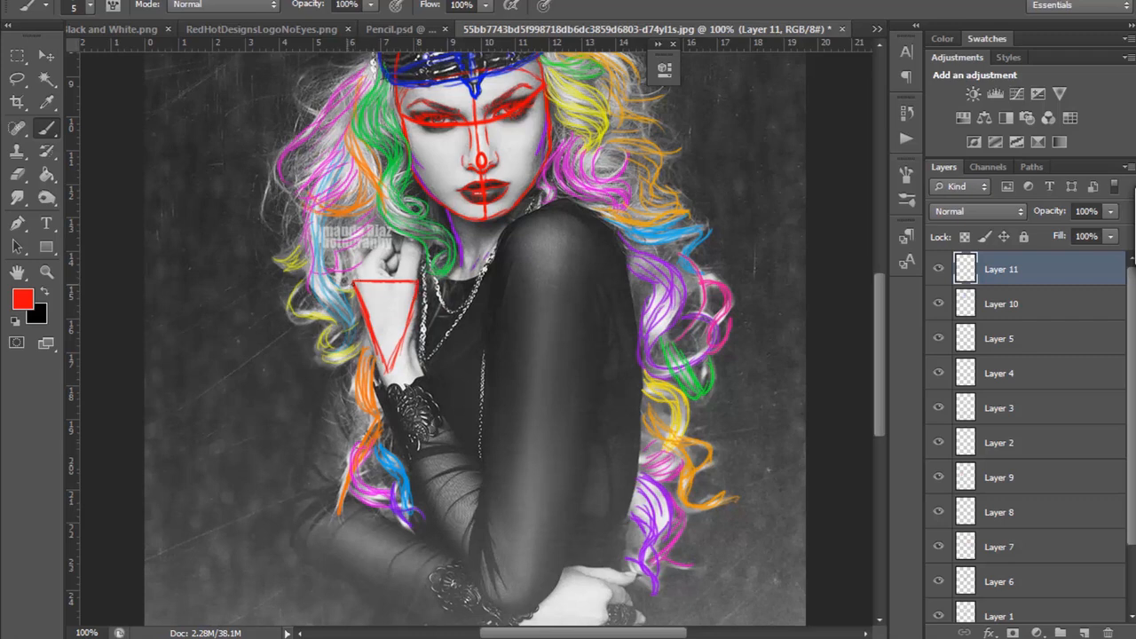
pyautogui.moveTo(372, 344); pyautogui.dragTo(385, 376)
pyautogui.moveTo(399, 281); pyautogui.dragTo(404, 237)
pyautogui.moveTo(357, 268)
pyautogui.mouseDown()
pyautogui.moveTo(382, 263)
pyautogui.moveTo(364, 258)
pyautogui.moveTo(387, 237)
pyautogui.moveTo(393, 251)
pyautogui.moveTo(386, 236)
pyautogui.mouseUp()
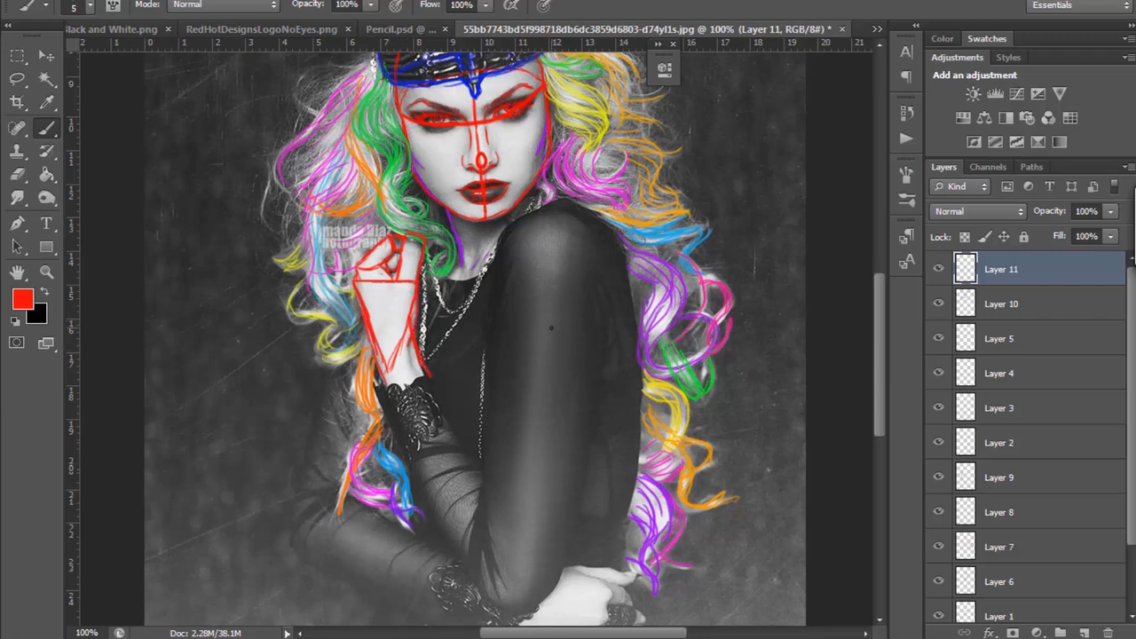
# Step: Block in the back of the lower hand with a four-sided red shape and outline its fingers
pyautogui.moveTo(880, 299)
pyautogui.mouseDown()
pyautogui.moveTo(876, 246)
pyautogui.moveTo(876, 271)
pyautogui.mouseUp()
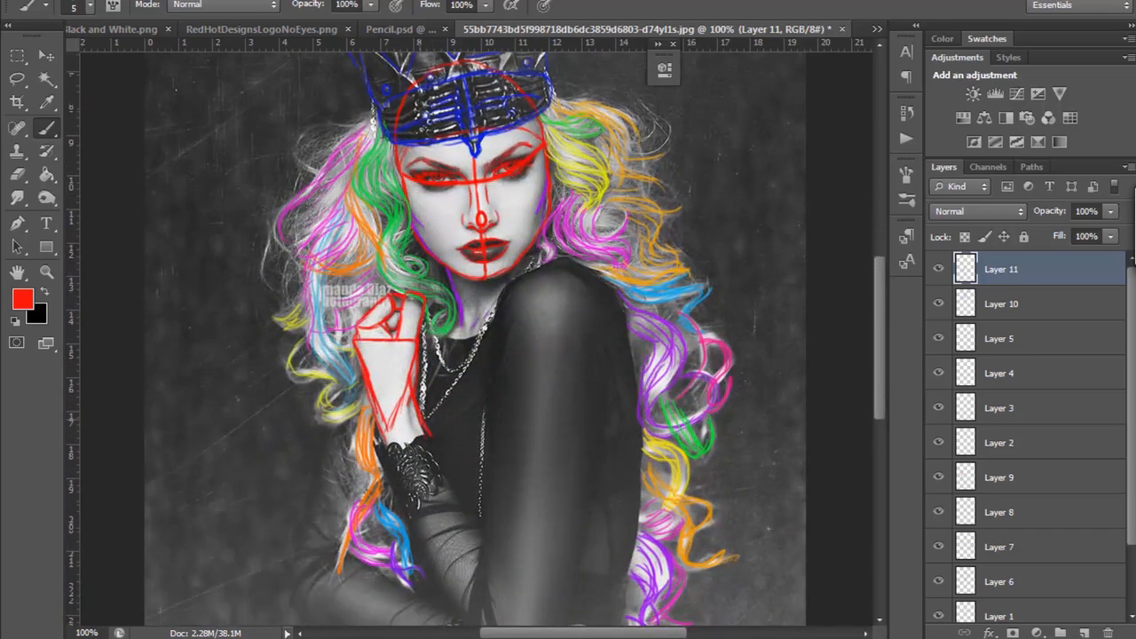
pyautogui.moveTo(883, 327); pyautogui.dragTo(882, 377)
pyautogui.moveTo(514, 525)
pyautogui.mouseDown()
pyautogui.moveTo(587, 550)
pyautogui.moveTo(607, 484)
pyautogui.mouseUp()
pyautogui.moveTo(534, 492); pyautogui.dragTo(608, 474)
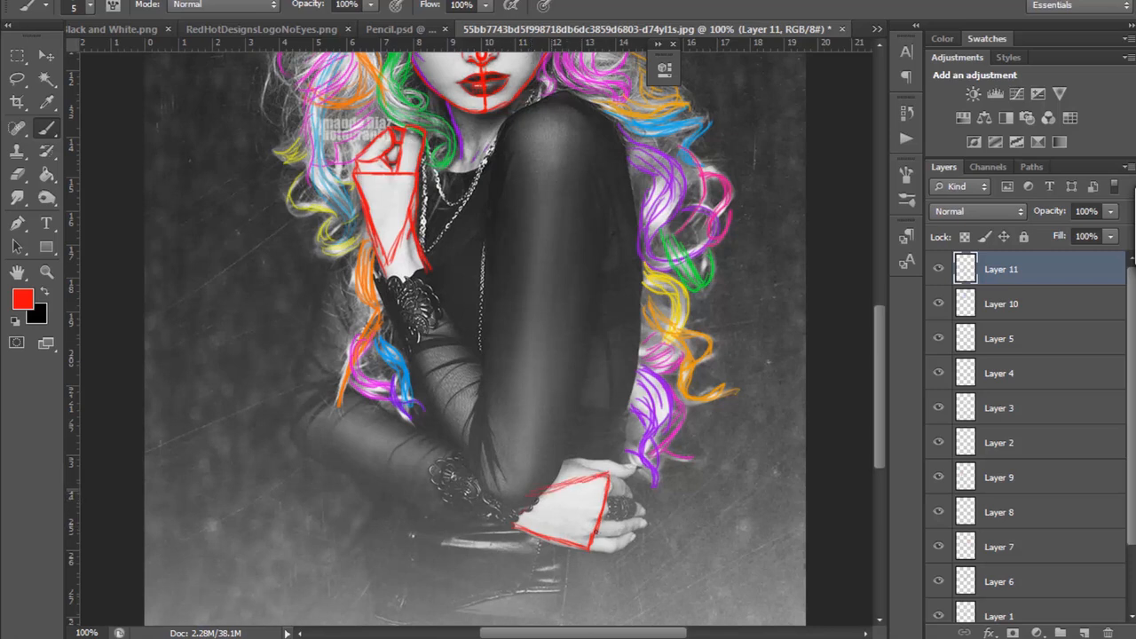
pyautogui.moveTo(588, 549)
pyautogui.mouseDown()
pyautogui.moveTo(604, 537)
pyautogui.moveTo(636, 536)
pyautogui.moveTo(615, 553)
pyautogui.moveTo(625, 519)
pyautogui.moveTo(627, 529)
pyautogui.moveTo(622, 514)
pyautogui.moveTo(600, 523)
pyautogui.moveTo(645, 527)
pyautogui.mouseUp()
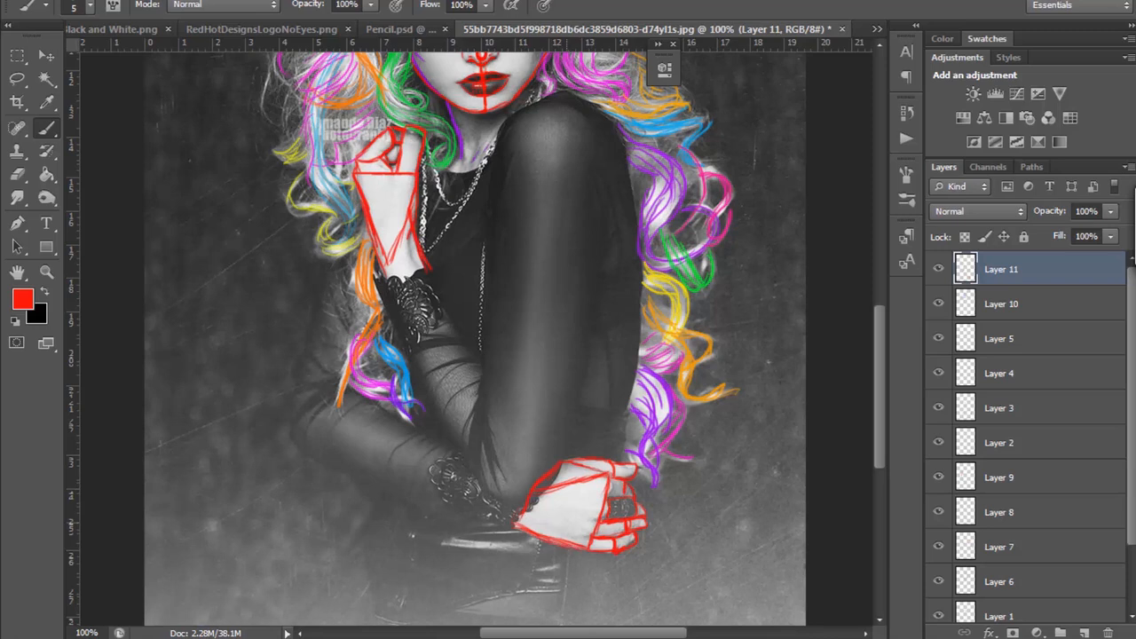
# Step: Switch to Corel Painter and sketch the raised hand's wrist edge and curled fingers in pencil beside the hair curls
pyautogui.moveTo(885, 346); pyautogui.dragTo(875, 323)
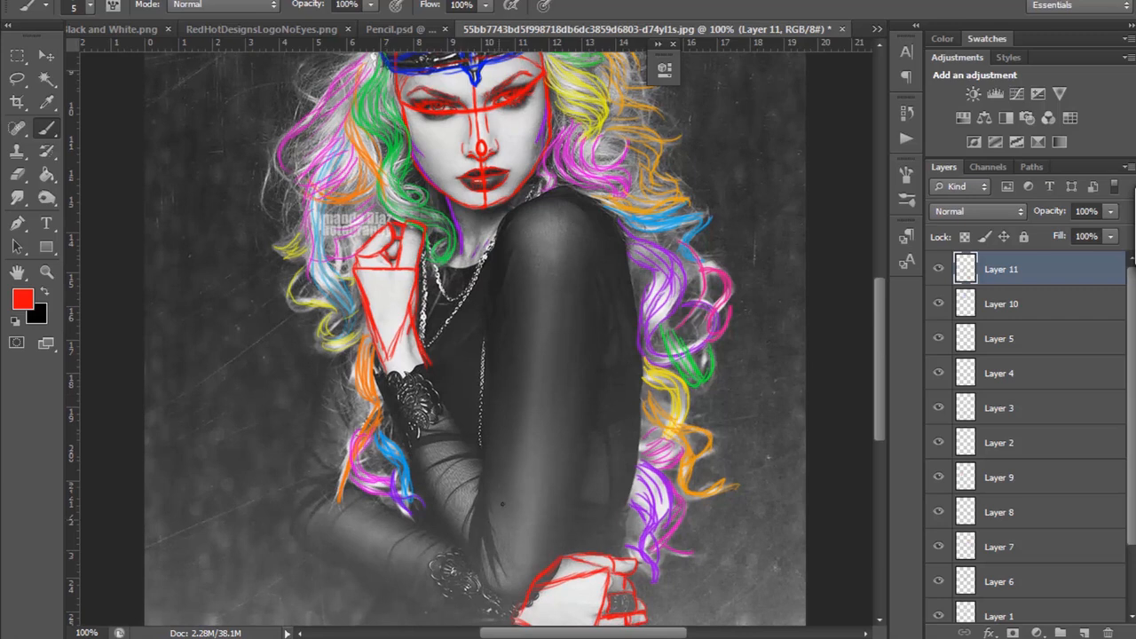
pyautogui.moveTo(881, 306); pyautogui.dragTo(888, 280)
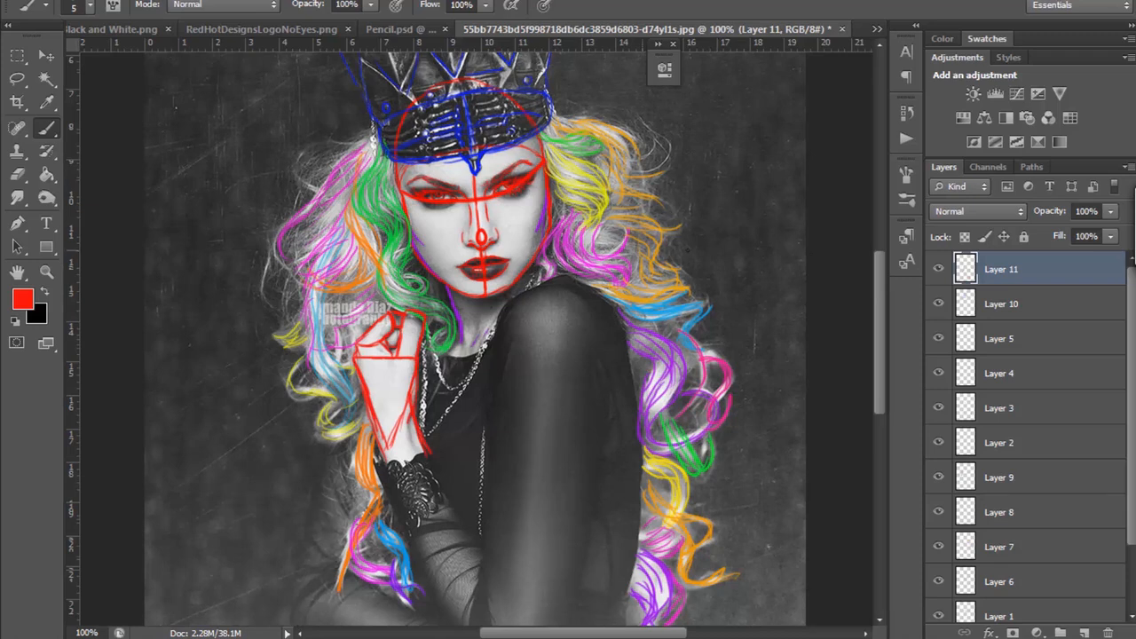
pyautogui.moveTo(880, 271); pyautogui.dragTo(879, 346)
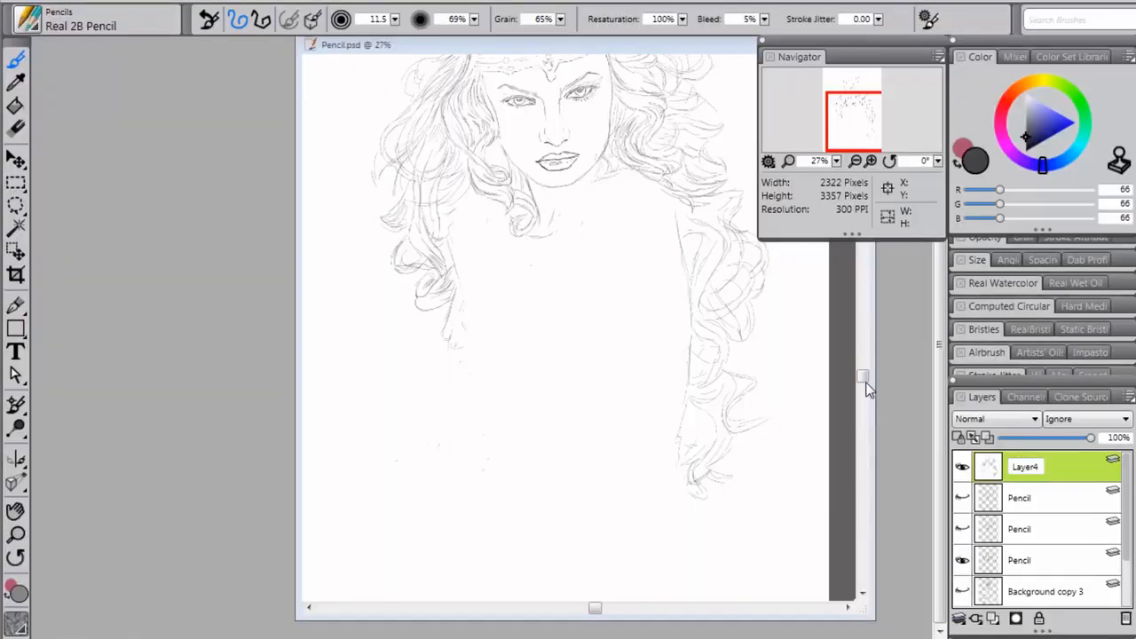
pyautogui.moveTo(864, 376)
pyautogui.mouseDown()
pyautogui.moveTo(865, 387)
pyautogui.moveTo(865, 363)
pyautogui.mouseUp()
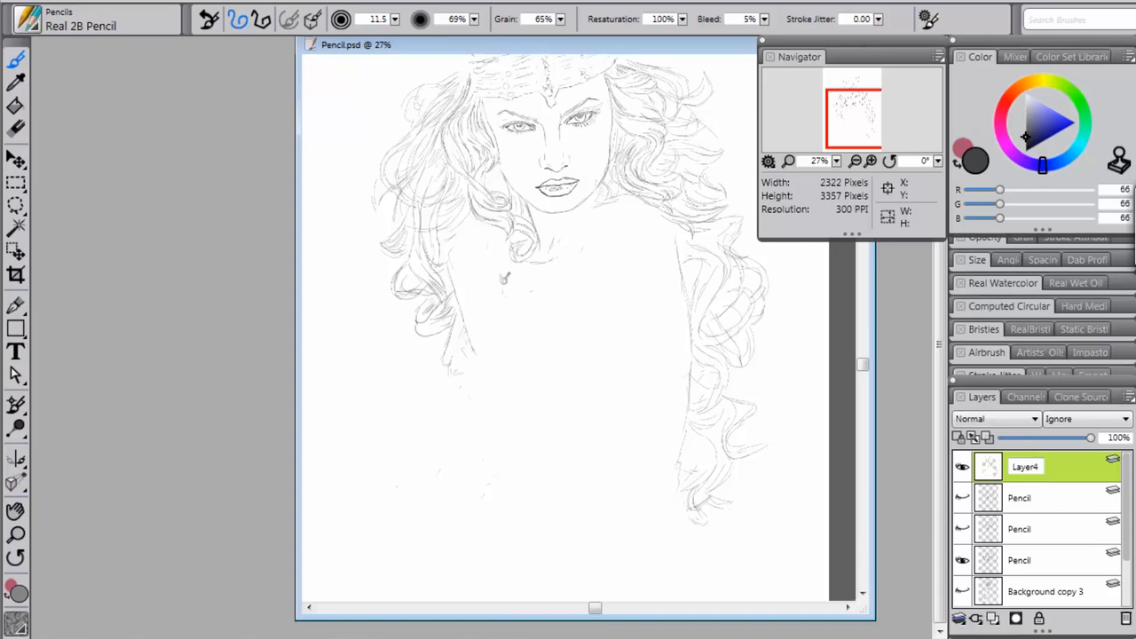
pyautogui.hotkey('ctrl', '+')
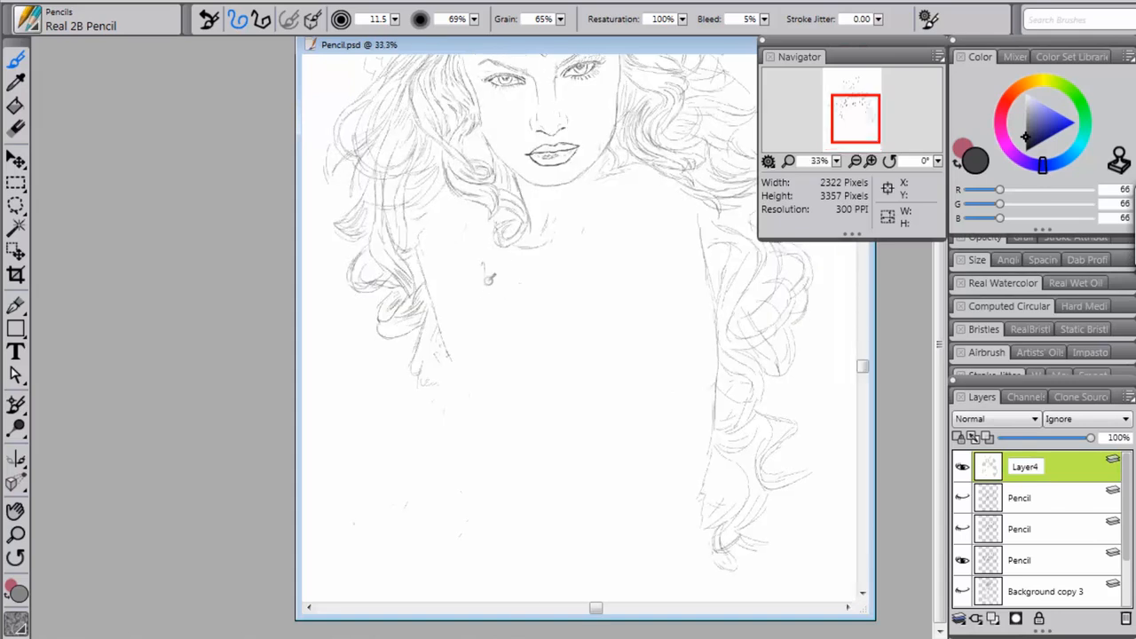
pyautogui.moveTo(487, 280); pyautogui.dragTo(474, 321)
pyautogui.moveTo(486, 271); pyautogui.dragTo(471, 329)
pyautogui.moveTo(466, 228); pyautogui.dragTo(463, 240)
pyautogui.moveTo(464, 236); pyautogui.dragTo(461, 242)
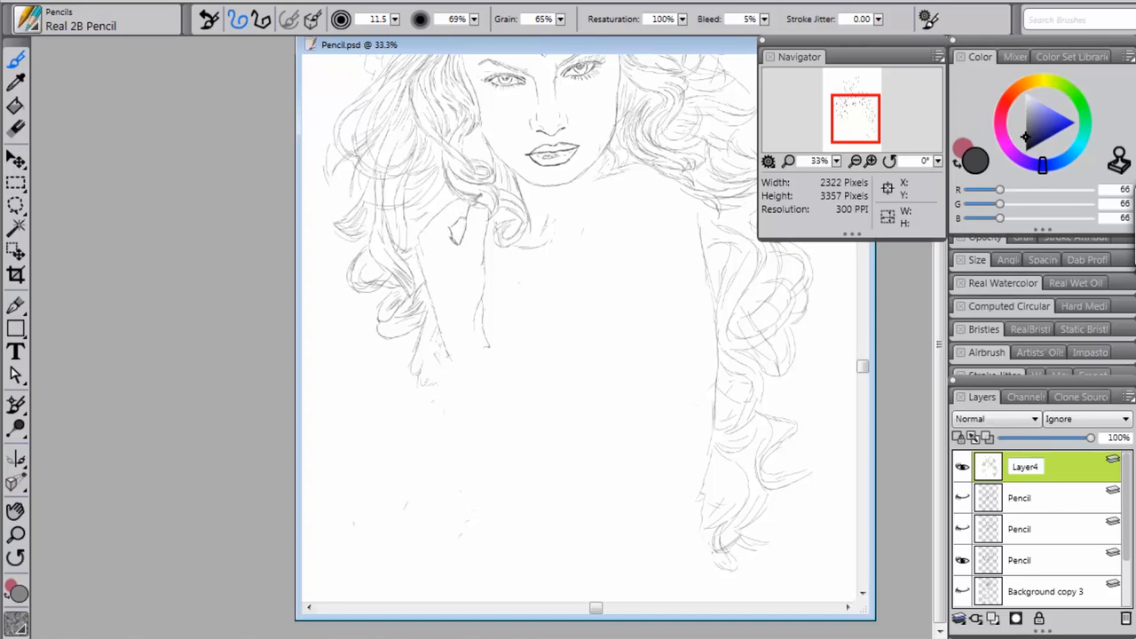
# Step: Sketch the lower hand in pencil beneath the long side curls, with its wrist edges, back and curled fingers
pyautogui.moveTo(864, 367)
pyautogui.mouseDown()
pyautogui.moveTo(866, 318)
pyautogui.moveTo(866, 401)
pyautogui.moveTo(868, 352)
pyautogui.mouseUp()
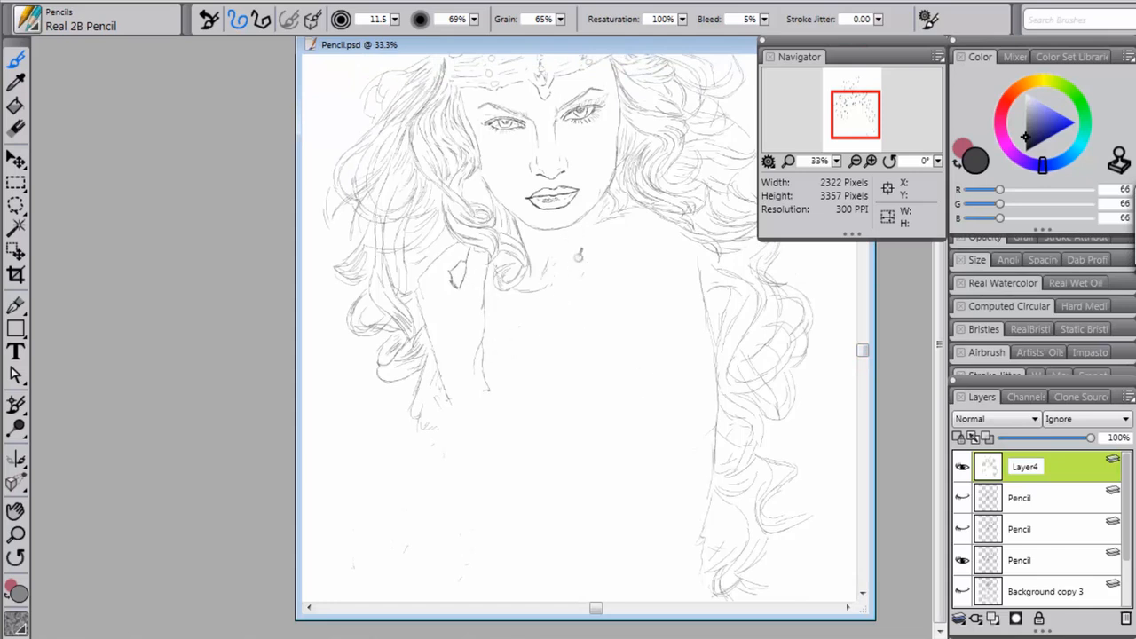
pyautogui.moveTo(865, 362)
pyautogui.mouseDown()
pyautogui.moveTo(865, 331)
pyautogui.moveTo(867, 396)
pyautogui.moveTo(871, 329)
pyautogui.moveTo(874, 357)
pyautogui.mouseUp()
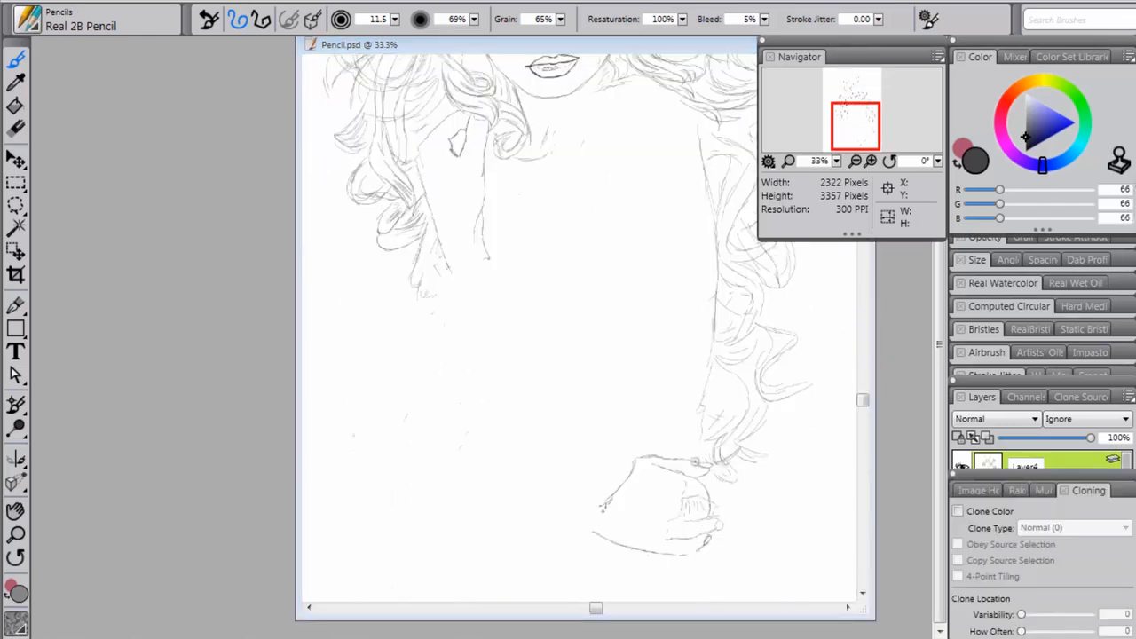
pyautogui.moveTo(863, 400)
pyautogui.mouseDown()
pyautogui.moveTo(862, 415)
pyautogui.moveTo(863, 387)
pyautogui.moveTo(863, 407)
pyautogui.mouseUp()
pyautogui.scroll(3, 592, 313)
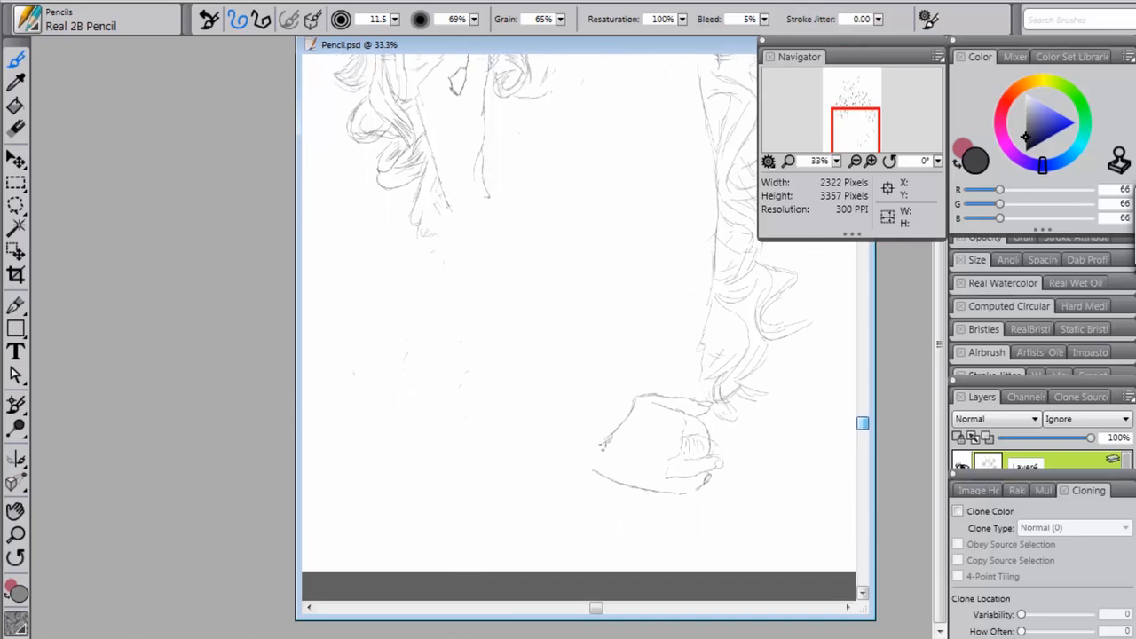
pyautogui.moveTo(863, 405); pyautogui.dragTo(862, 407)
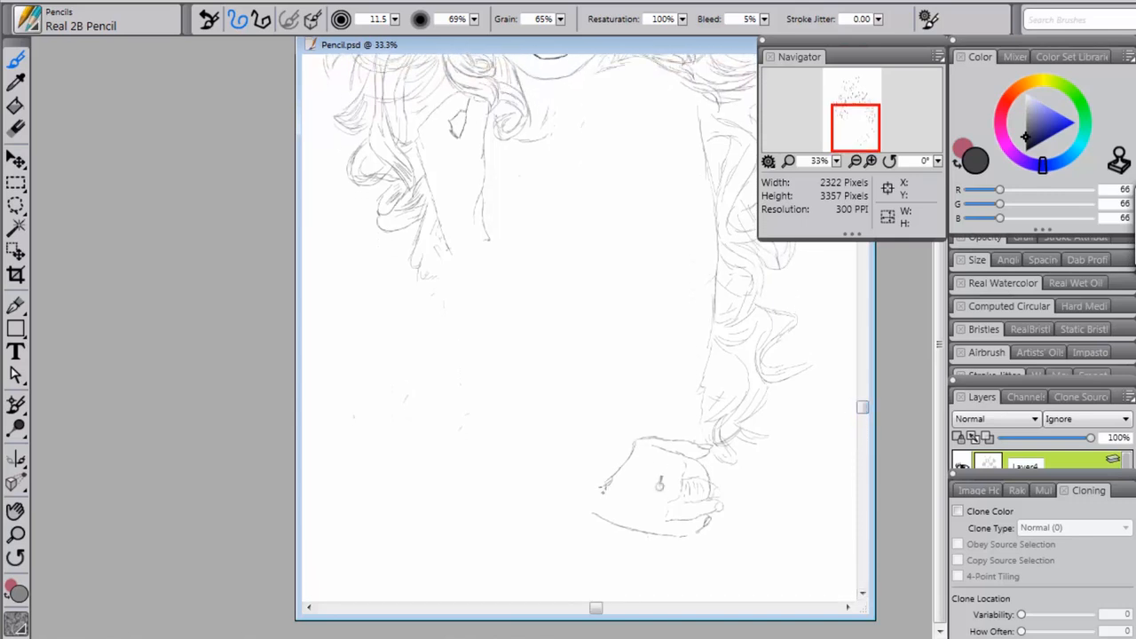
pyautogui.moveTo(862, 407)
pyautogui.mouseDown()
pyautogui.moveTo(862, 395)
pyautogui.moveTo(862, 406)
pyautogui.mouseUp()
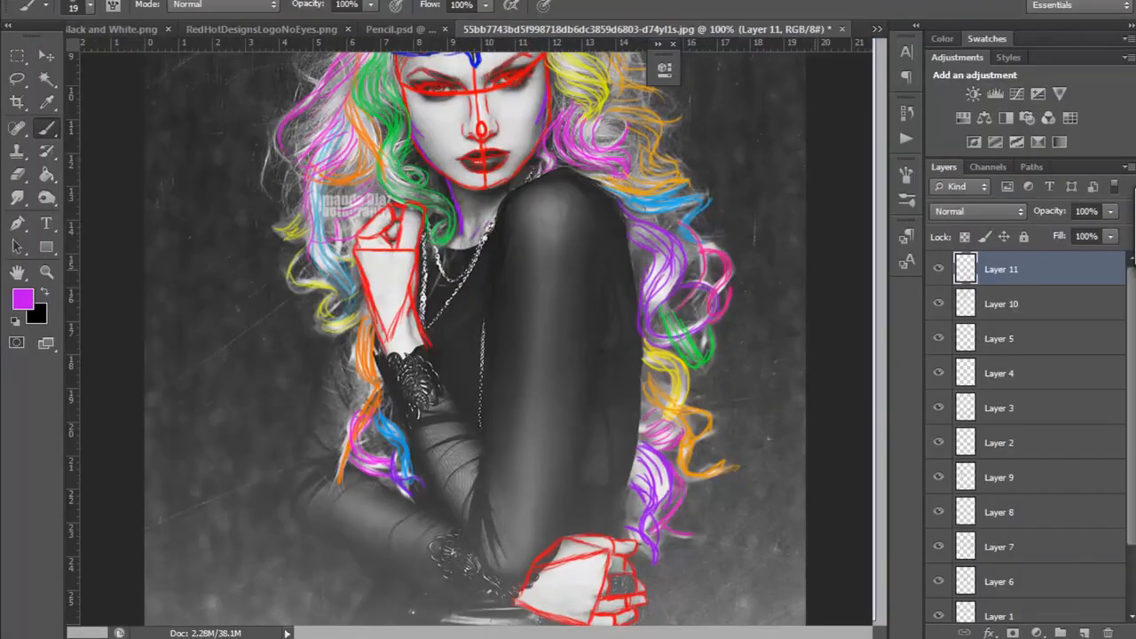
# Step: Switch to Photoshop, add a blank layer above the red hand tracing and set the foreground colour to purple
pyautogui.click(1084, 632)
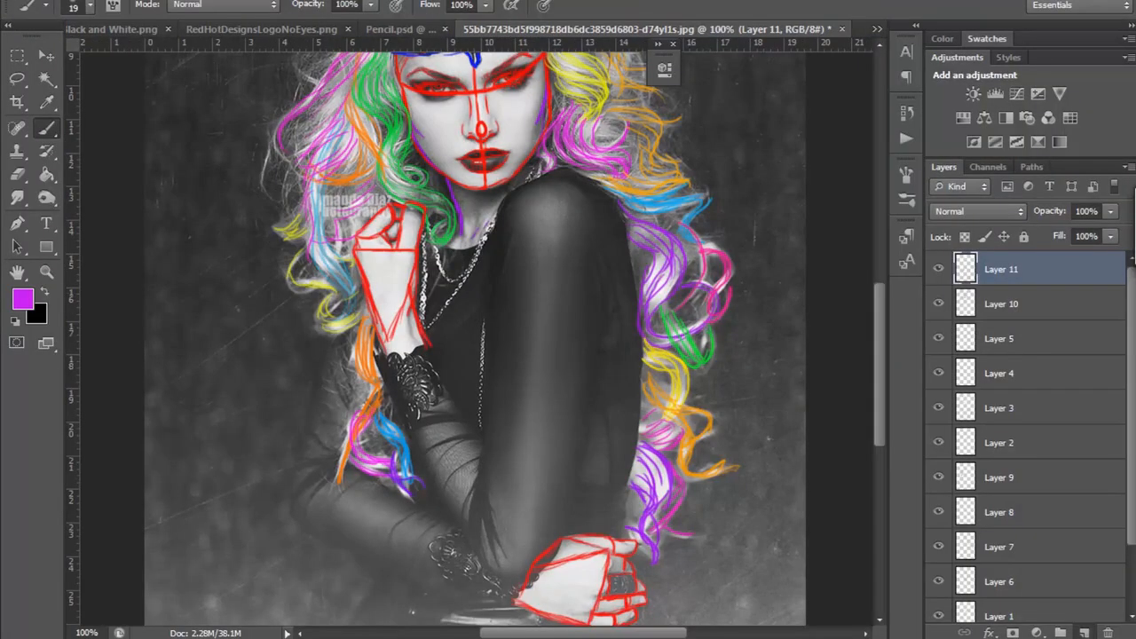
pyautogui.click(23, 299)
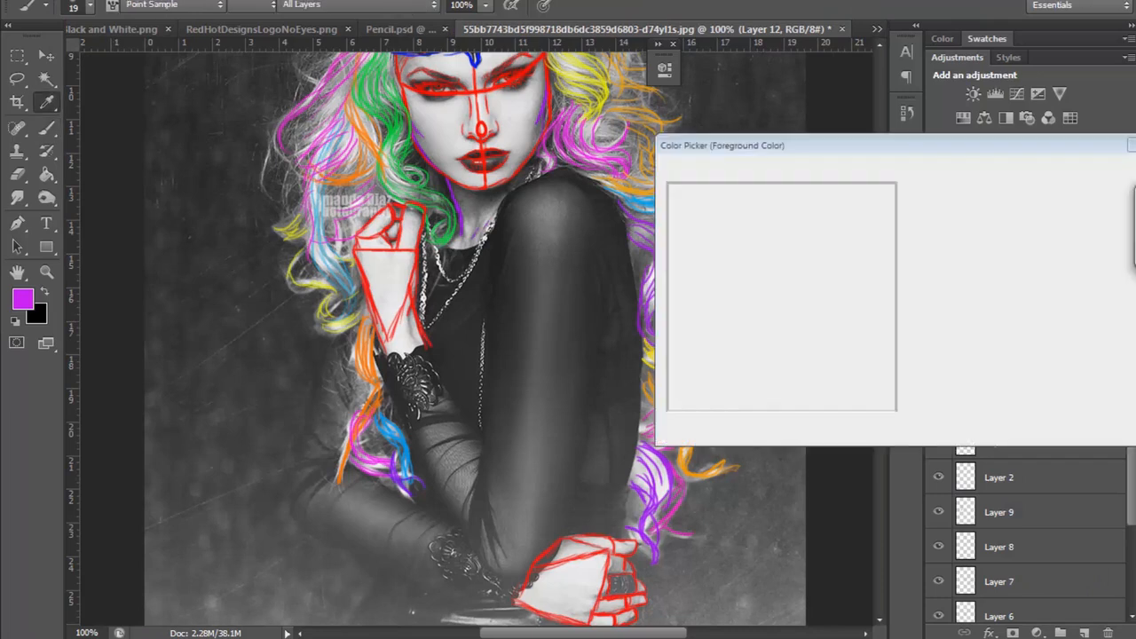
pyautogui.write('149')
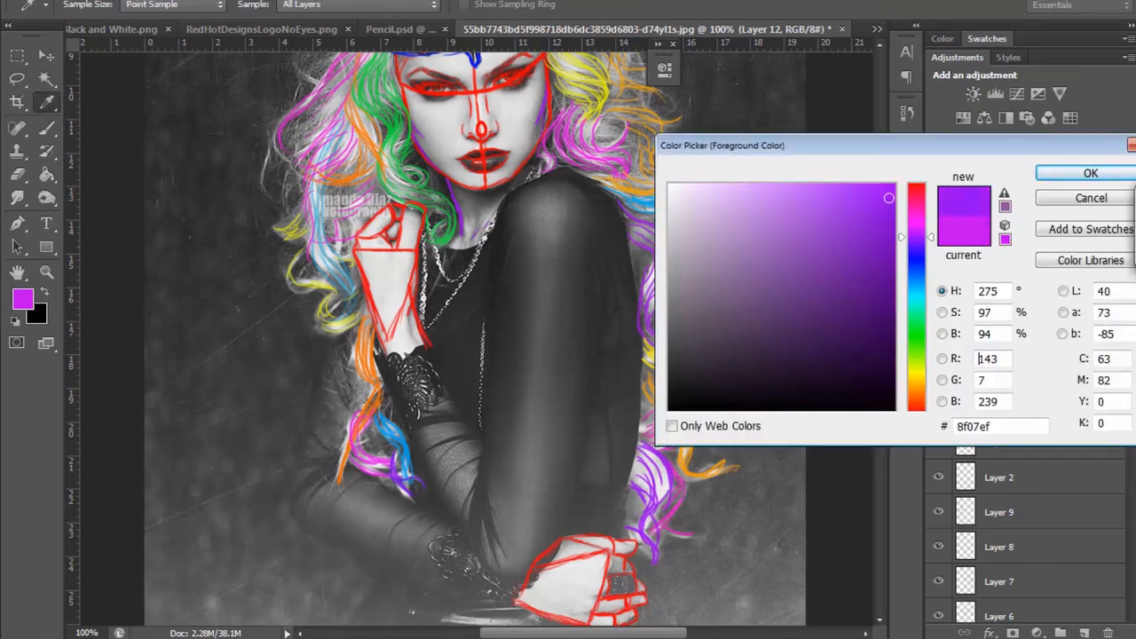
pyautogui.press('Return')
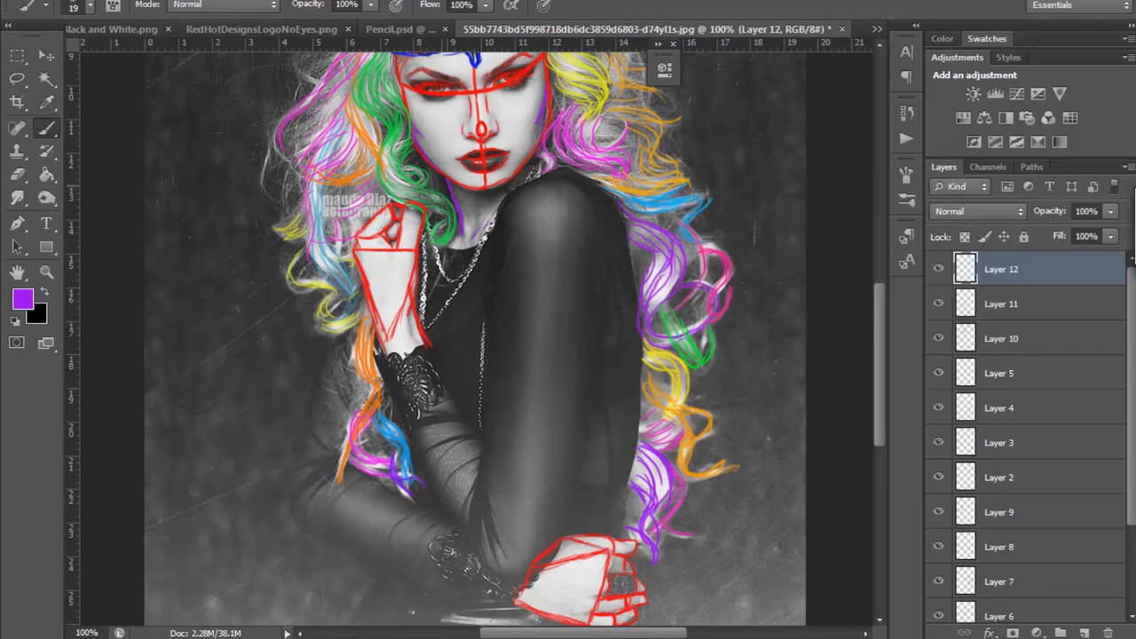
# Step: Try outlining the front upper arm from shoulder to elbow with a 15 px purple brush, and delete that layer
pyautogui.click(89, 6)
pyautogui.moveTo(41, 61); pyautogui.dragTo(39, 61)
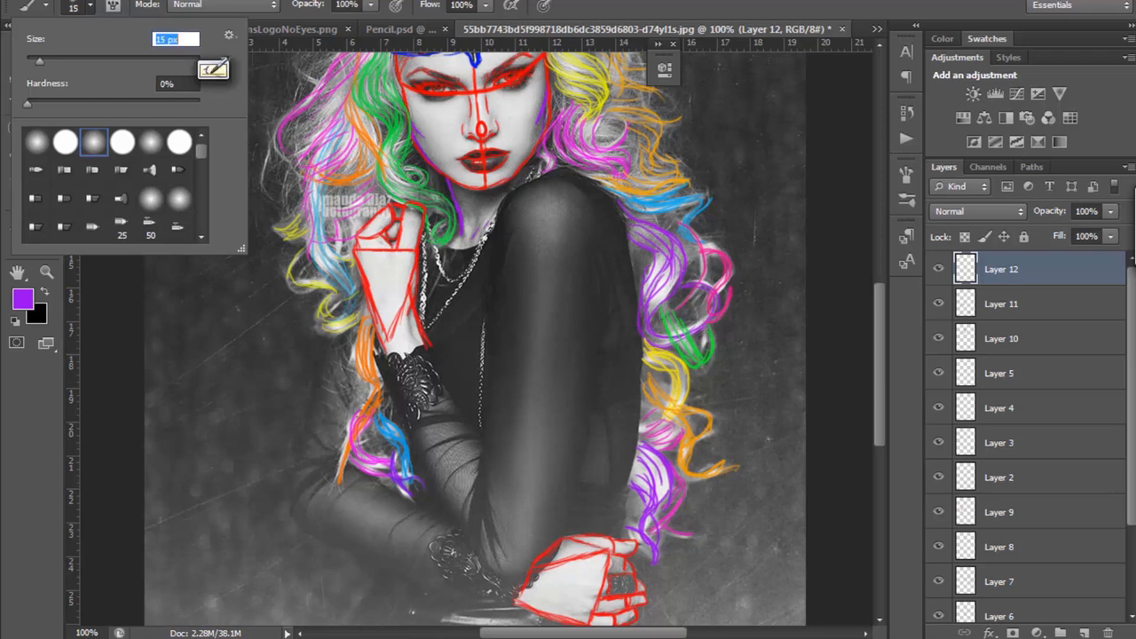
pyautogui.click(557, 180)
pyautogui.moveTo(557, 180)
pyautogui.mouseDown()
pyautogui.moveTo(502, 200)
pyautogui.moveTo(577, 188)
pyautogui.moveTo(592, 213)
pyautogui.mouseUp()
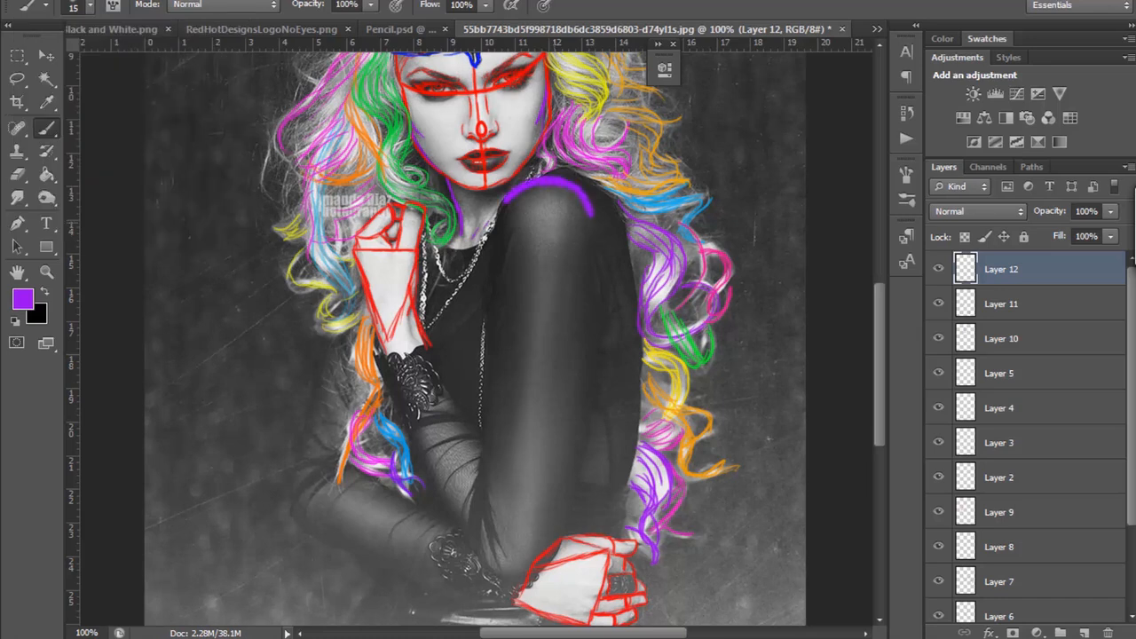
pyautogui.moveTo(506, 200)
pyautogui.mouseDown()
pyautogui.moveTo(471, 549)
pyautogui.moveTo(537, 581)
pyautogui.mouseUp()
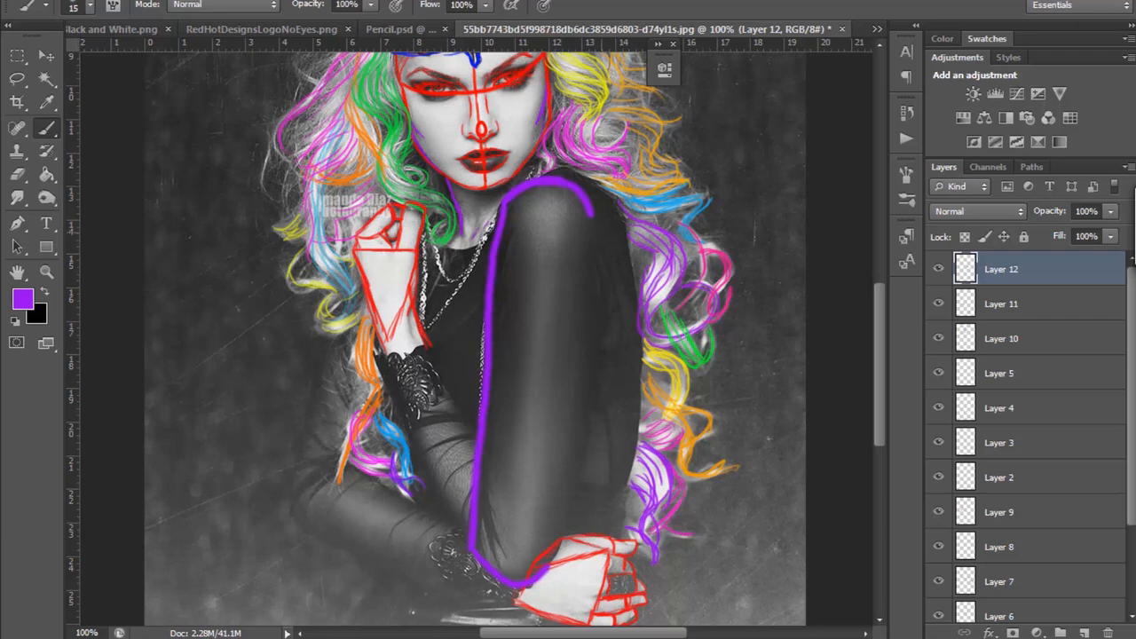
pyautogui.moveTo(591, 217)
pyautogui.mouseDown()
pyautogui.moveTo(592, 313)
pyautogui.moveTo(547, 577)
pyautogui.mouseUp()
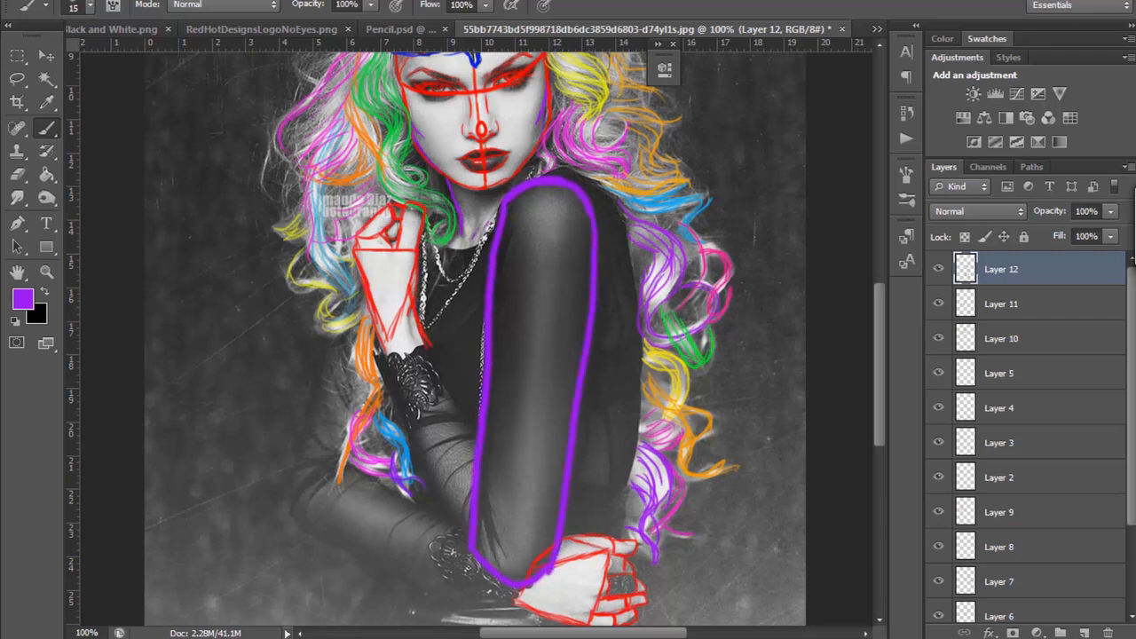
pyautogui.press('Delete')
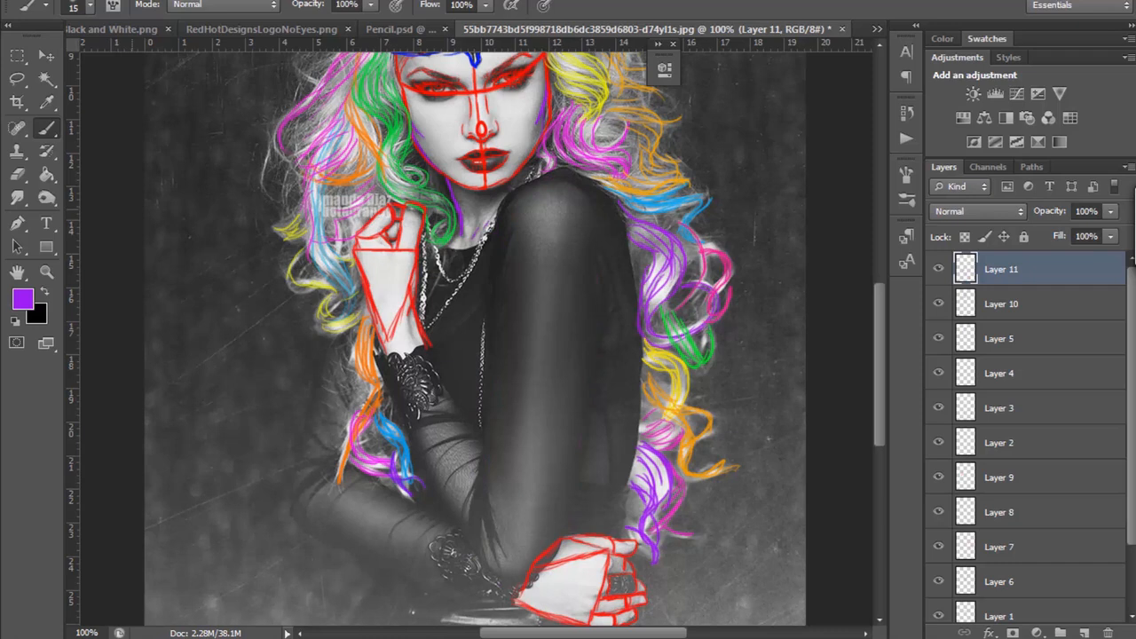
# Step: Add another blank layer above the hand tracing and reduce the brush size to 10 px
pyautogui.click(1083, 633)
pyautogui.click(88, 6)
pyautogui.moveTo(39, 61); pyautogui.dragTo(36, 62)
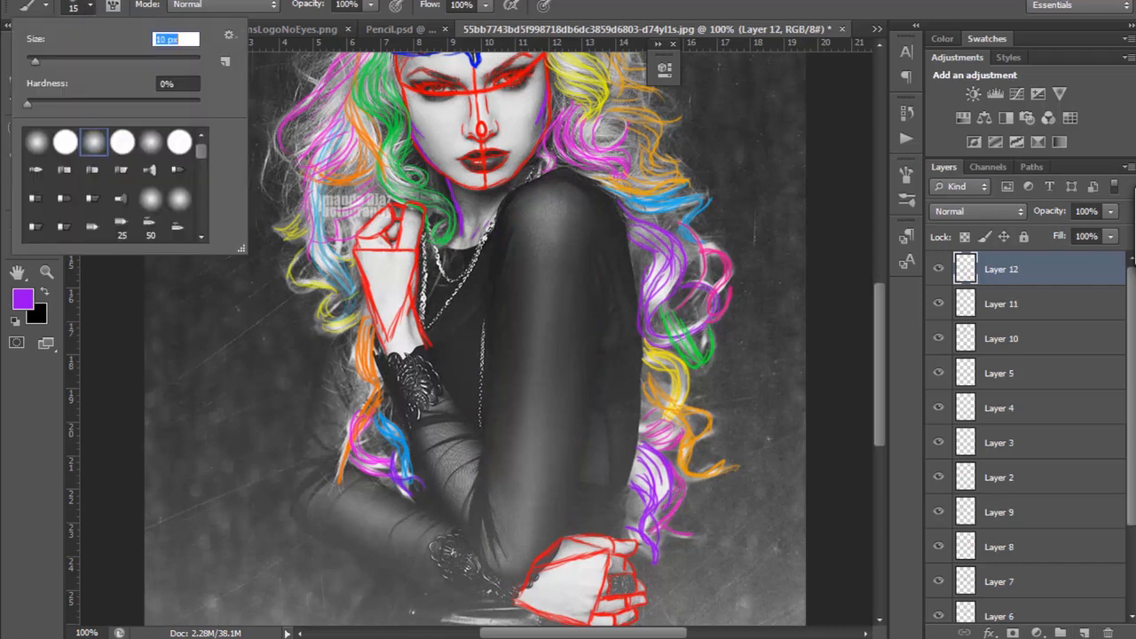
pyautogui.press('Return')
# Step: Try outlining the front upper arm with the thinner purple brush, adding curves at shoulder and elbow, and delete that layer
pyautogui.moveTo(498, 213)
pyautogui.mouseDown()
pyautogui.moveTo(542, 185)
pyautogui.moveTo(579, 190)
pyautogui.moveTo(592, 213)
pyautogui.mouseUp()
pyautogui.moveTo(500, 211); pyautogui.dragTo(488, 459)
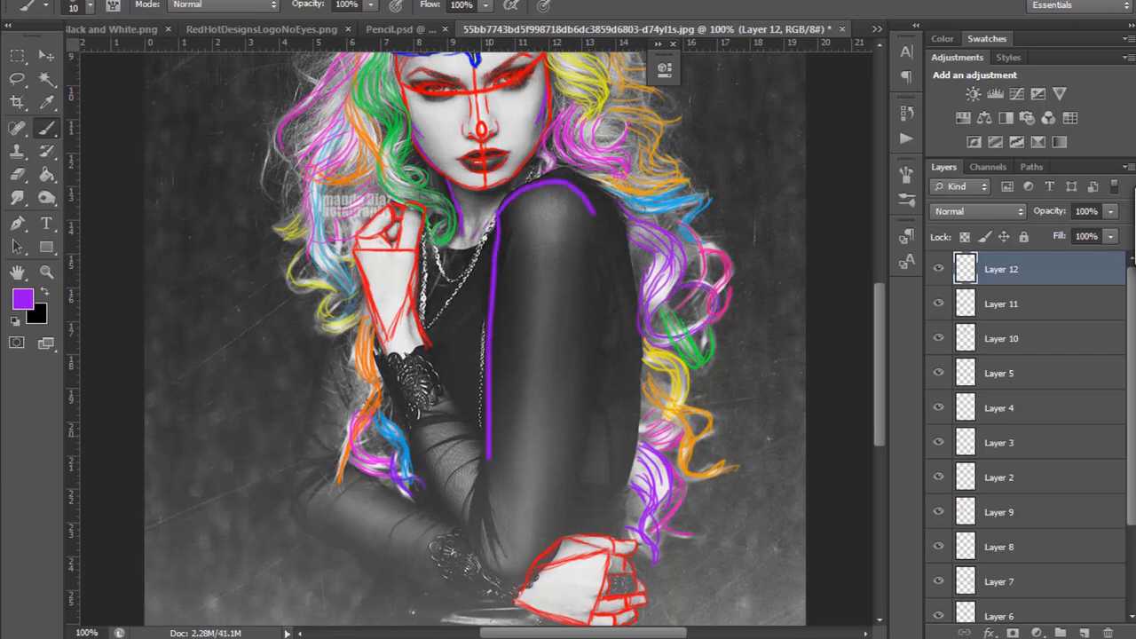
pyautogui.moveTo(483, 535)
pyautogui.mouseDown()
pyautogui.moveTo(496, 577)
pyautogui.moveTo(523, 587)
pyautogui.moveTo(563, 514)
pyautogui.moveTo(593, 216)
pyautogui.mouseUp()
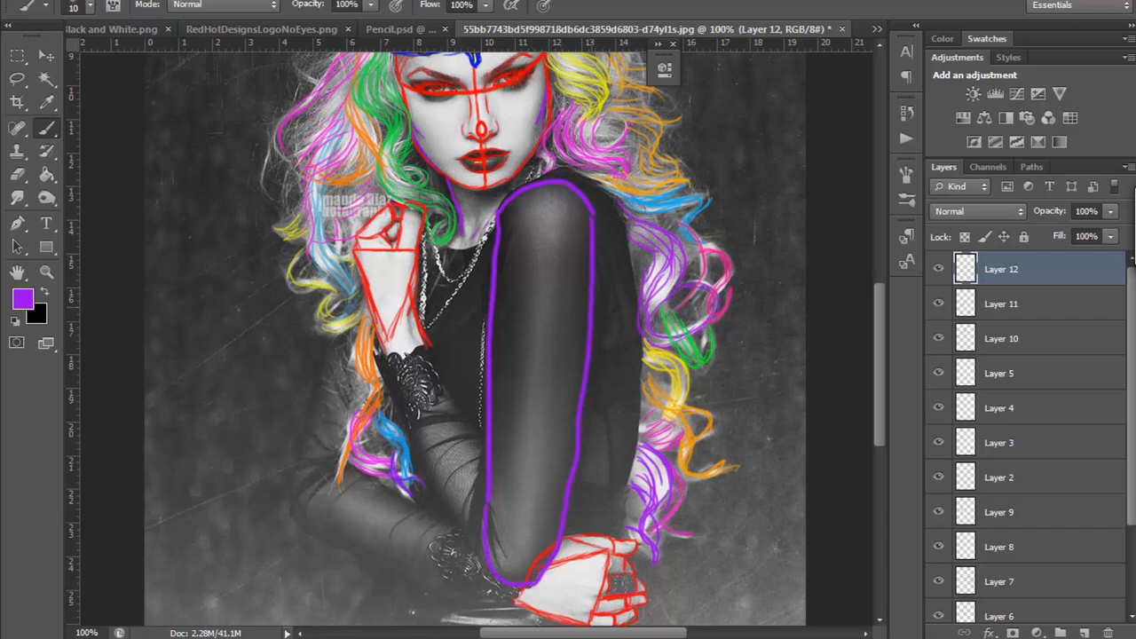
pyautogui.moveTo(499, 218); pyautogui.dragTo(587, 209)
pyautogui.moveTo(502, 214)
pyautogui.mouseDown()
pyautogui.moveTo(563, 217)
pyautogui.moveTo(519, 196)
pyautogui.mouseUp()
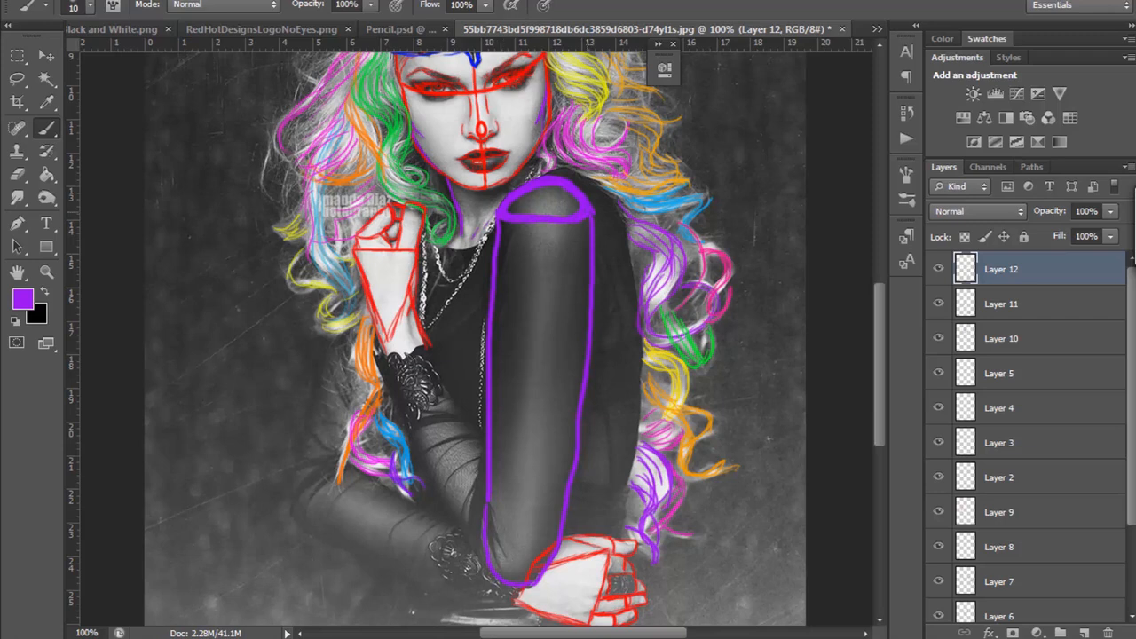
pyautogui.moveTo(492, 548); pyautogui.dragTo(538, 549)
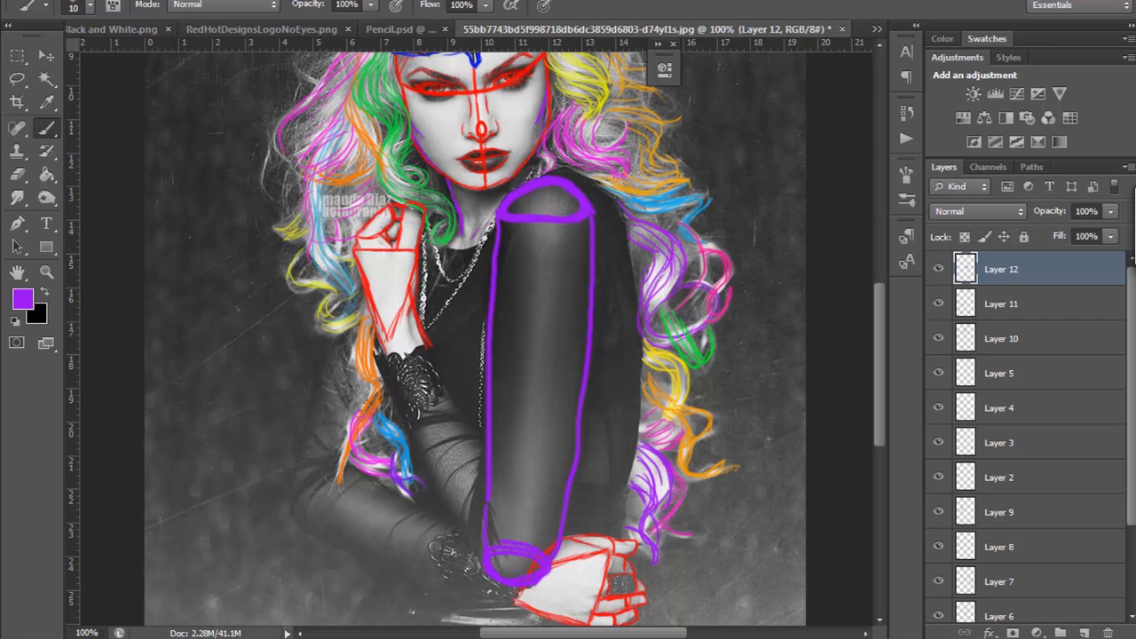
pyautogui.press('Delete')
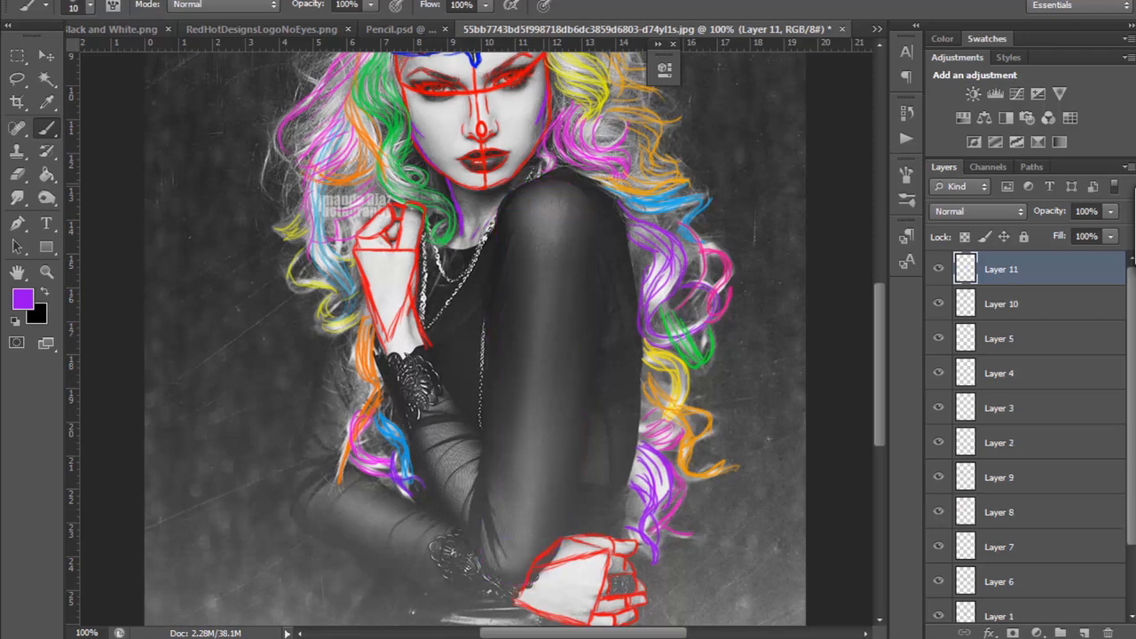
# Step: Block in the front upper arm as a purple cylinder with ellipses at the shoulder and elbow joined by side lines
pyautogui.moveTo(541, 182)
pyautogui.mouseDown()
pyautogui.moveTo(506, 203)
pyautogui.moveTo(539, 213)
pyautogui.moveTo(592, 204)
pyautogui.moveTo(570, 185)
pyautogui.mouseUp()
pyautogui.moveTo(524, 218); pyautogui.dragTo(568, 218)
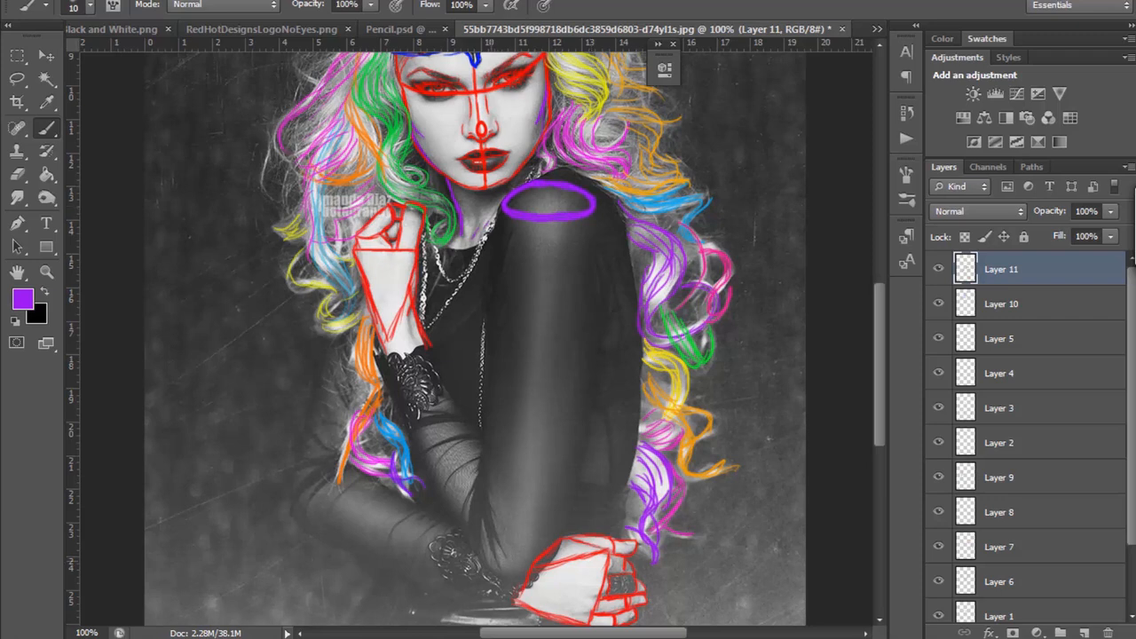
pyautogui.moveTo(526, 581)
pyautogui.mouseDown()
pyautogui.moveTo(547, 566)
pyautogui.moveTo(491, 557)
pyautogui.mouseUp()
pyautogui.moveTo(502, 204); pyautogui.dragTo(479, 557)
pyautogui.moveTo(595, 210); pyautogui.dragTo(551, 569)
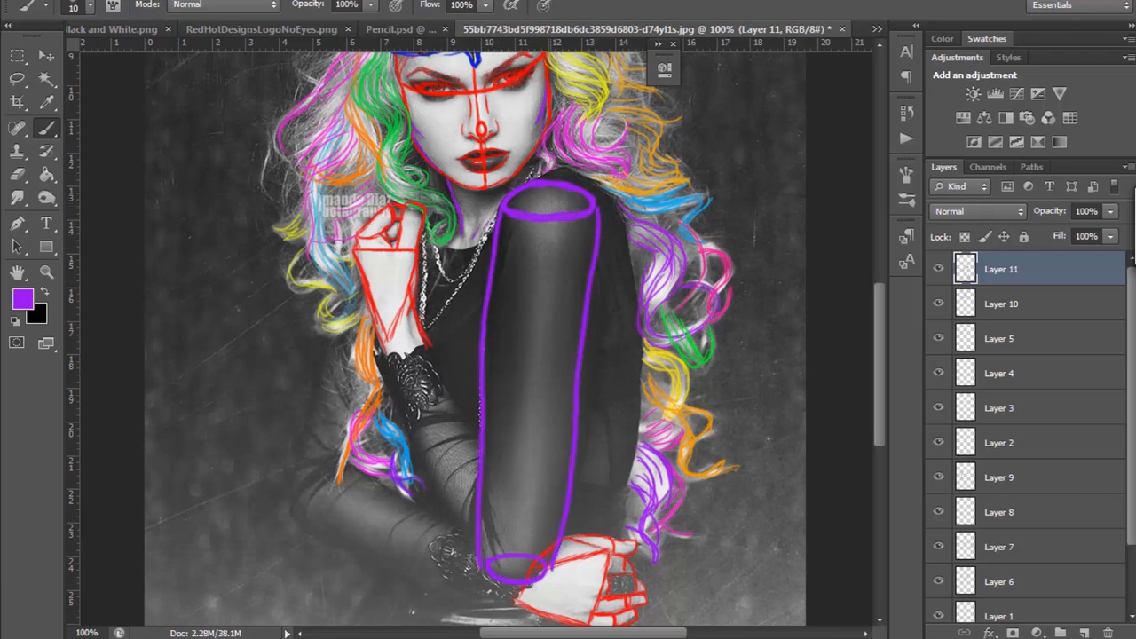
# Step: Change the foreground colour to pink and retrace both sides of the upper arm cylinder
pyautogui.click(22, 299)
pyautogui.moveTo(916, 236); pyautogui.dragTo(916, 213)
pyautogui.press('Return')
pyautogui.moveTo(499, 229)
pyautogui.mouseDown()
pyautogui.moveTo(482, 446)
pyautogui.moveTo(481, 358)
pyautogui.mouseUp()
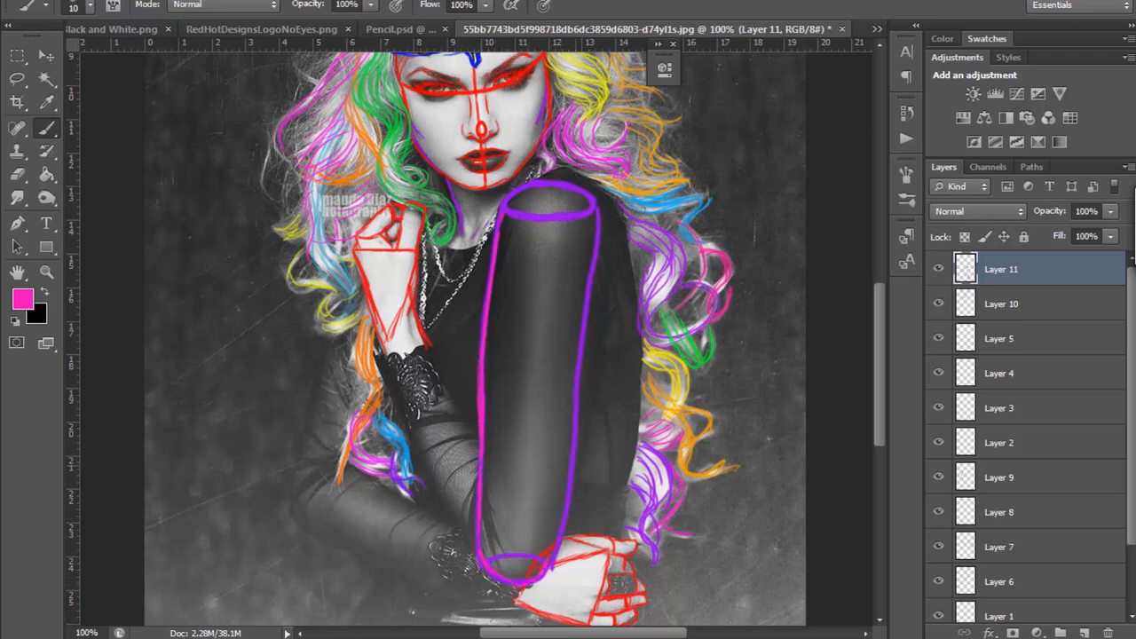
pyautogui.moveTo(594, 282); pyautogui.dragTo(568, 515)
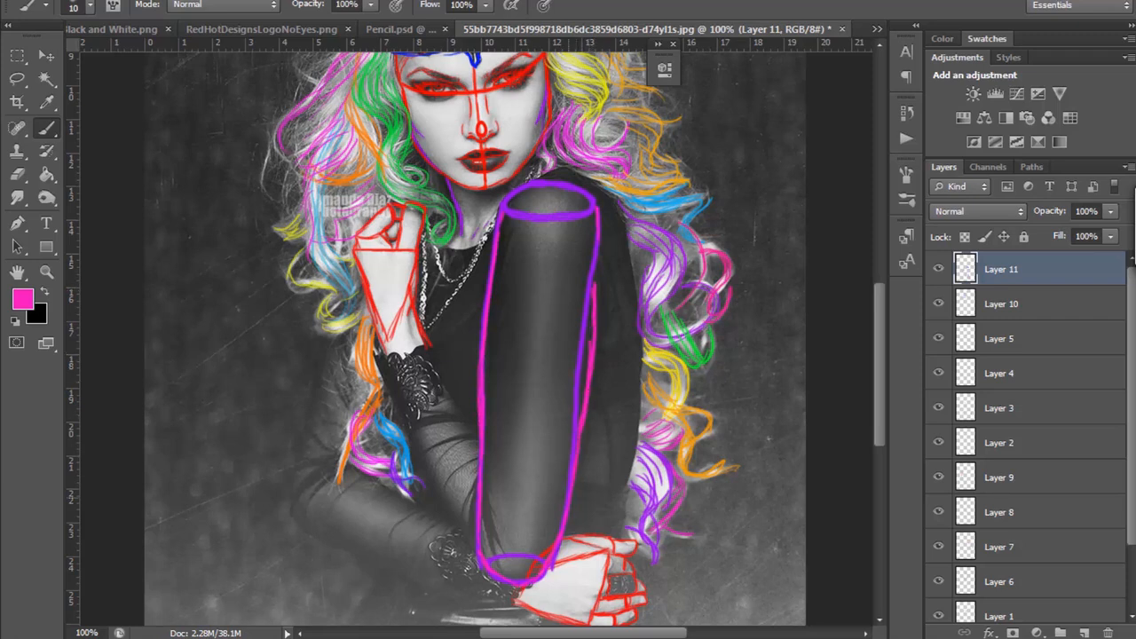
pyautogui.moveTo(599, 289); pyautogui.dragTo(596, 216)
# Step: Block in the raised forearm as a pink cylinder from the elbow to the lace cuff, with an ellipse at each end
pyautogui.moveTo(428, 354); pyautogui.dragTo(536, 531)
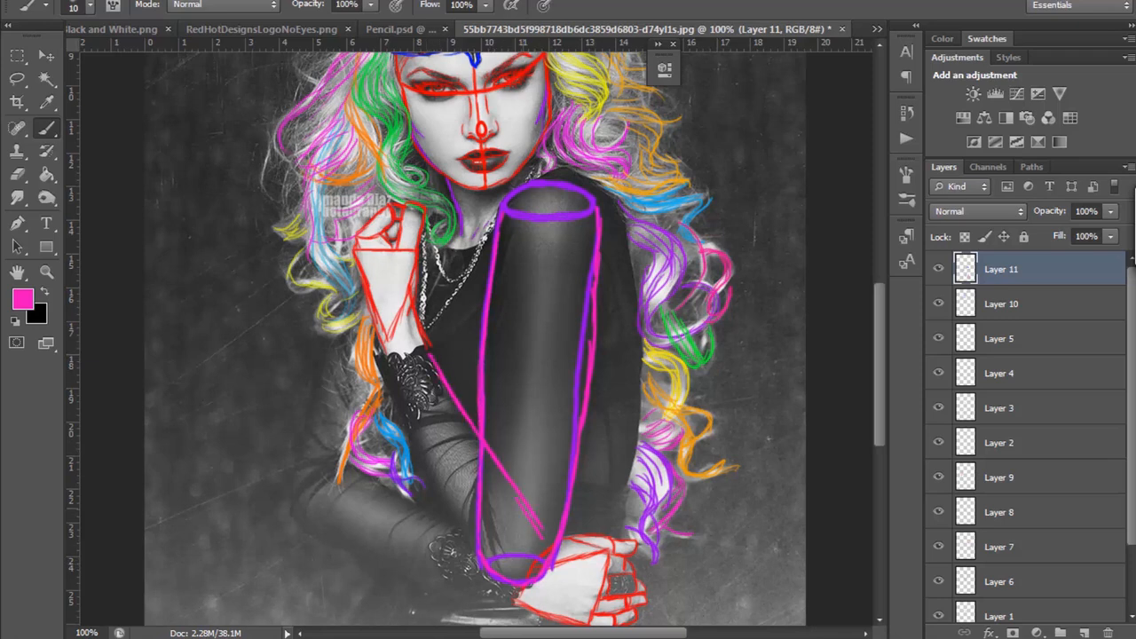
pyautogui.moveTo(373, 353); pyautogui.dragTo(475, 548)
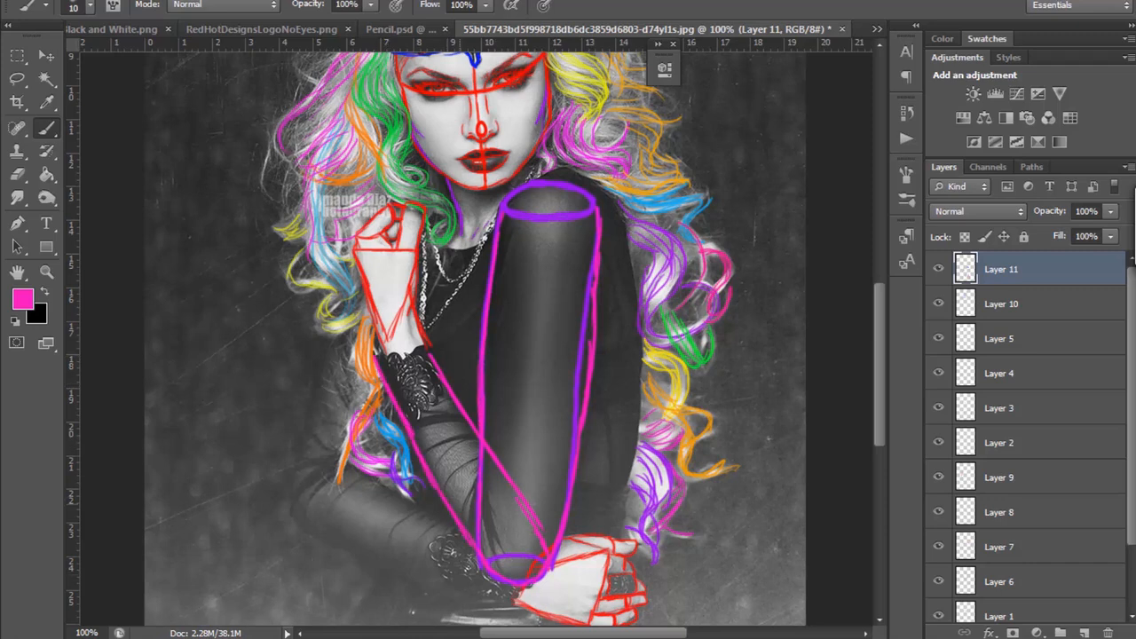
pyautogui.moveTo(382, 353)
pyautogui.mouseDown()
pyautogui.moveTo(412, 347)
pyautogui.moveTo(429, 354)
pyautogui.moveTo(382, 356)
pyautogui.moveTo(425, 357)
pyautogui.mouseUp()
pyautogui.moveTo(490, 579)
pyautogui.mouseDown()
pyautogui.moveTo(547, 575)
pyautogui.moveTo(515, 558)
pyautogui.mouseUp()
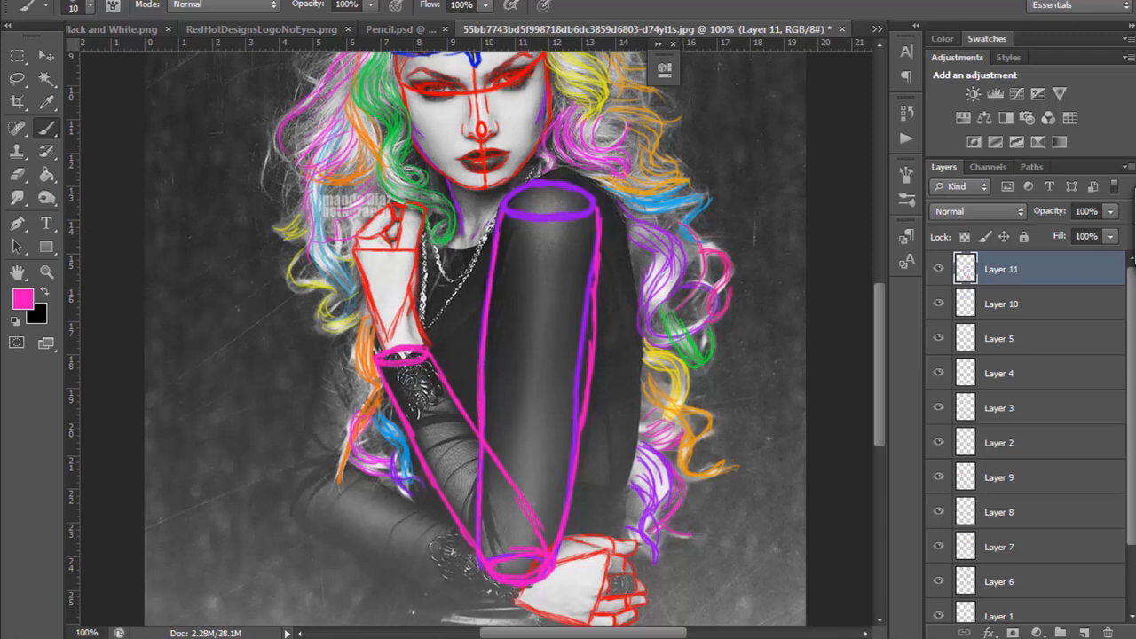
# Step: Block in the far arm in pink, from beneath the curls to the bent elbow and along the forearm to the lower hand
pyautogui.moveTo(337, 340)
pyautogui.mouseDown()
pyautogui.moveTo(294, 513)
pyautogui.moveTo(364, 460)
pyautogui.mouseUp()
pyautogui.moveTo(337, 465); pyautogui.dragTo(312, 480)
pyautogui.moveTo(358, 445); pyautogui.dragTo(361, 458)
pyautogui.moveTo(379, 378); pyautogui.dragTo(364, 432)
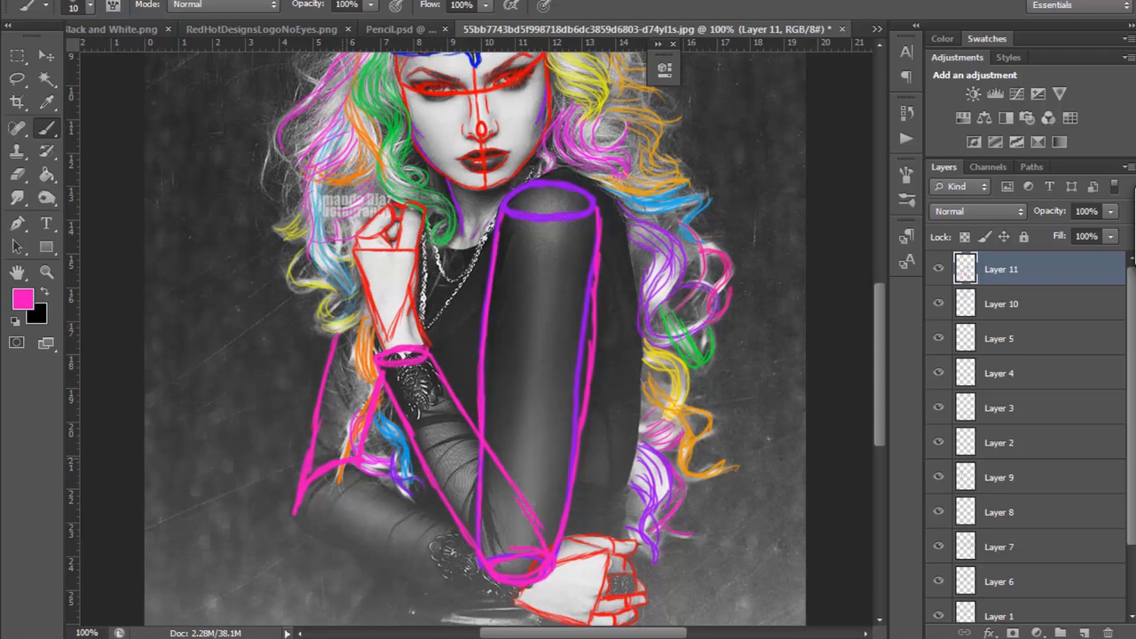
pyautogui.moveTo(294, 514)
pyautogui.mouseDown()
pyautogui.moveTo(331, 496)
pyautogui.moveTo(327, 533)
pyautogui.moveTo(345, 546)
pyautogui.moveTo(483, 591)
pyautogui.mouseUp()
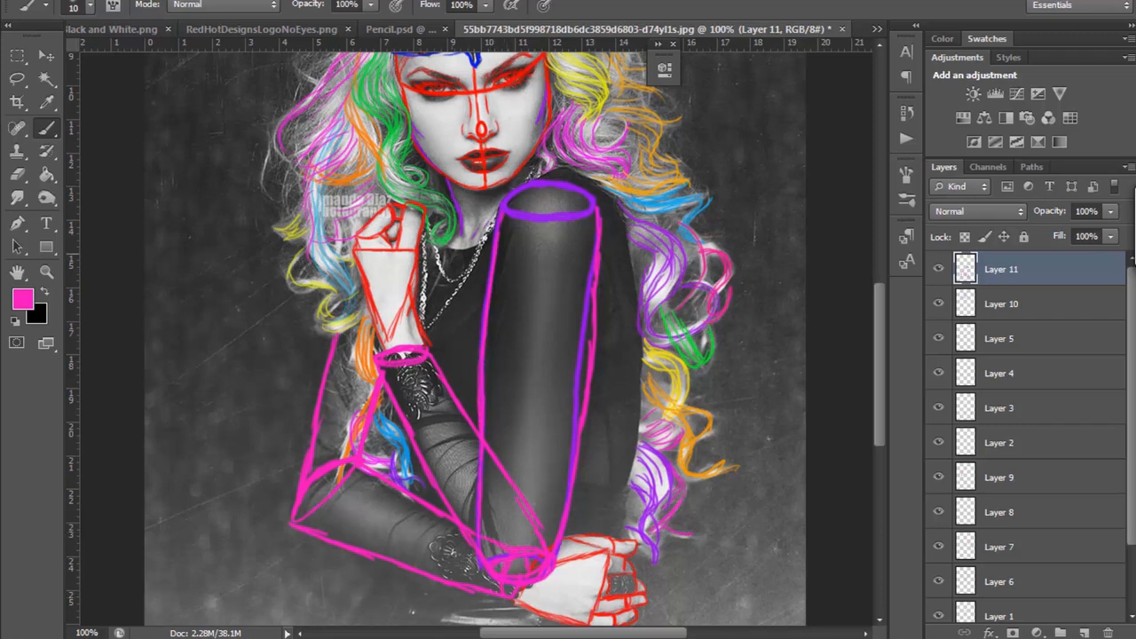
# Step: Trace the outer shoulder and back in pink as one long curve from the neck down to the lower hand
pyautogui.scroll(6, 479, 337)
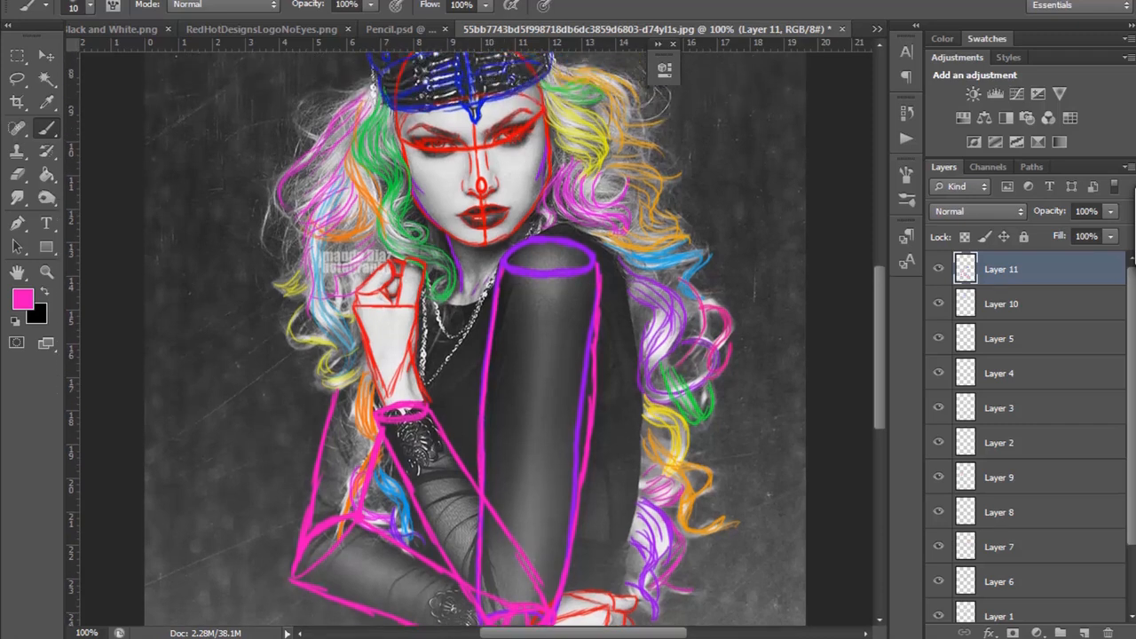
pyautogui.scroll(-7, 479, 337)
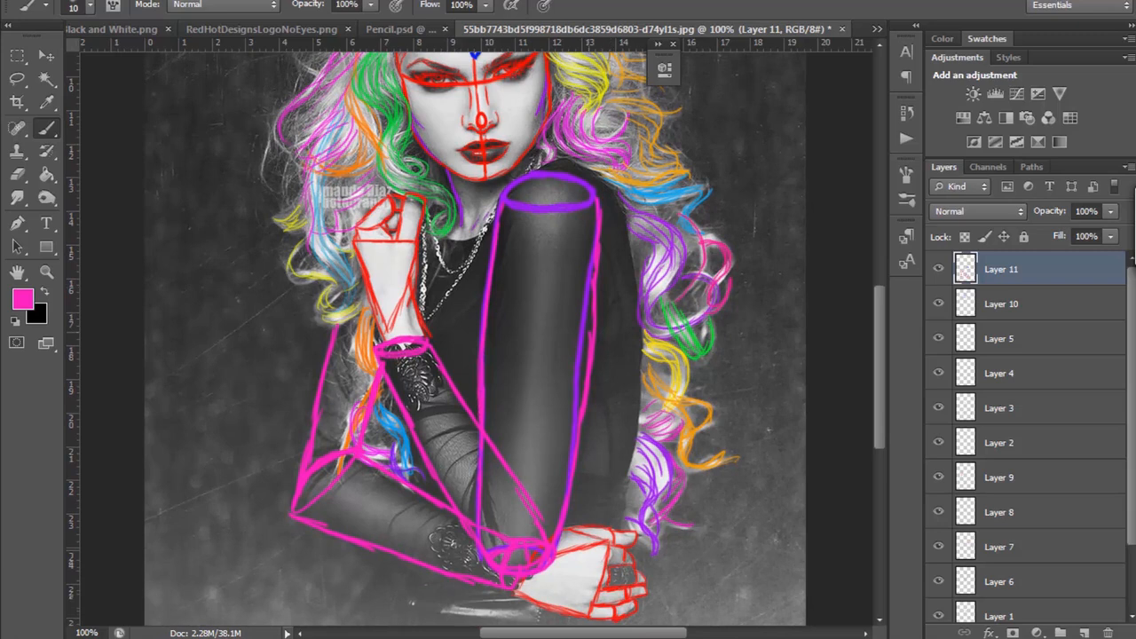
pyautogui.moveTo(540, 170)
pyautogui.mouseDown()
pyautogui.moveTo(569, 161)
pyautogui.moveTo(607, 188)
pyautogui.moveTo(631, 233)
pyautogui.moveTo(647, 426)
pyautogui.moveTo(612, 523)
pyautogui.mouseUp()
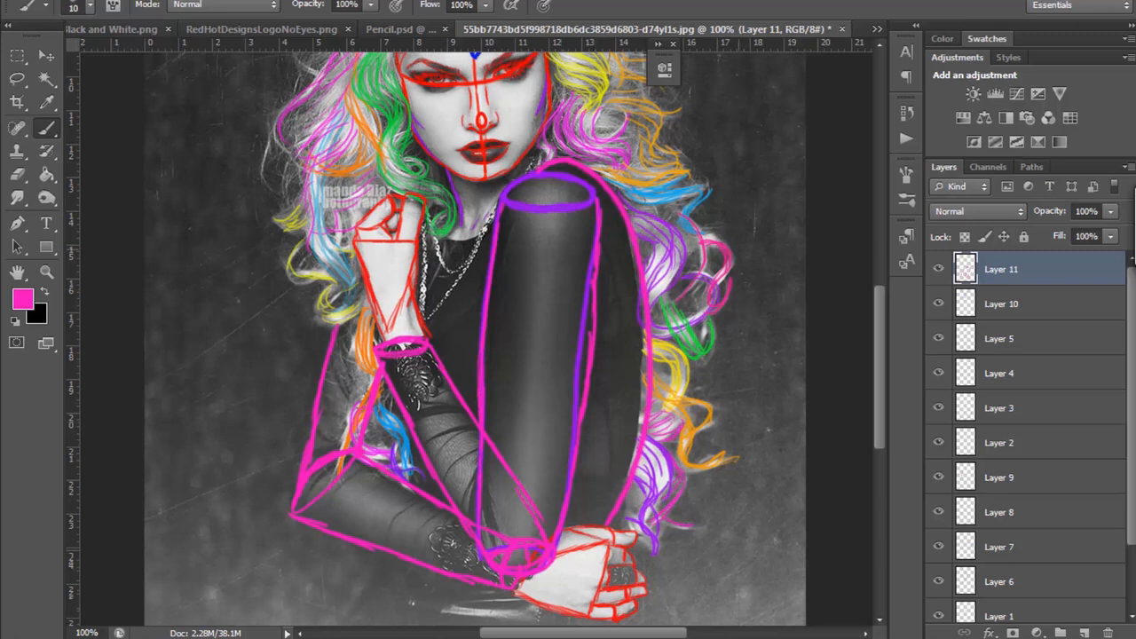
# Step: Trace the neckline and necklaces in pink and outline the torso from the chest down to the waist and hem
pyautogui.scroll(4, 475, 337)
pyautogui.scroll(-5, 476, 337)
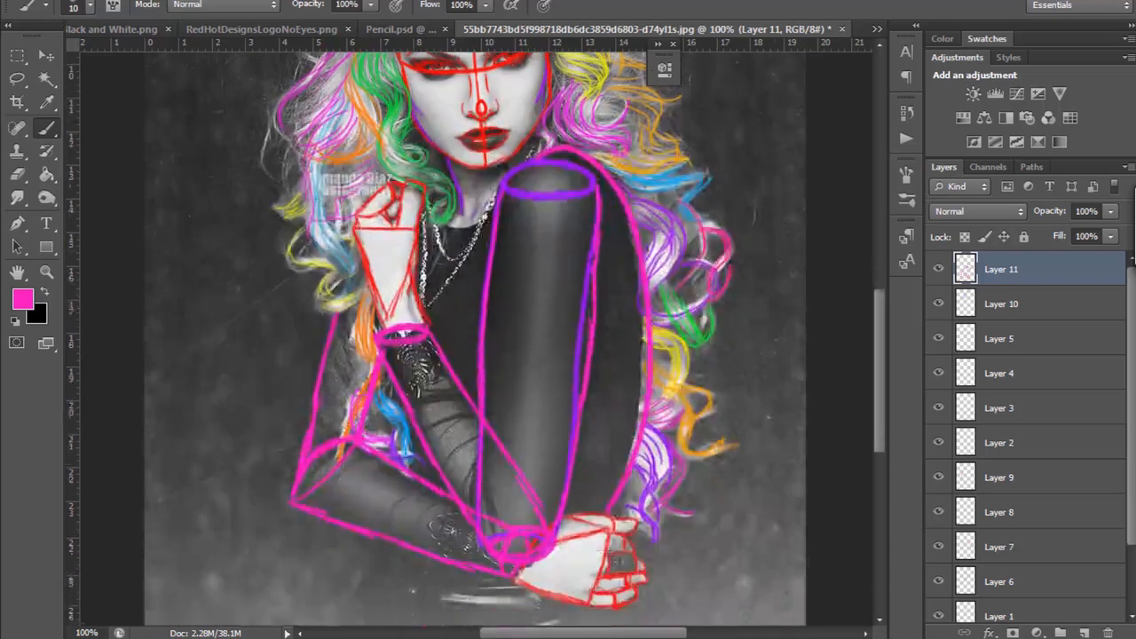
pyautogui.scroll(4, 476, 338)
pyautogui.scroll(-5, 475, 337)
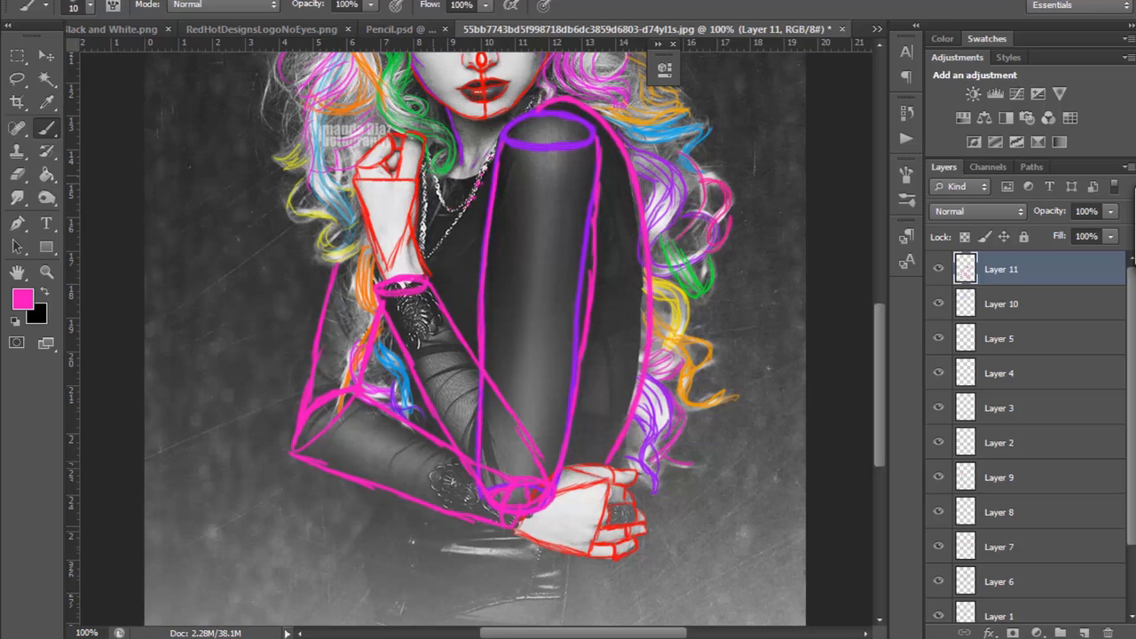
pyautogui.moveTo(424, 174)
pyautogui.mouseDown()
pyautogui.moveTo(431, 250)
pyautogui.moveTo(469, 200)
pyautogui.mouseUp()
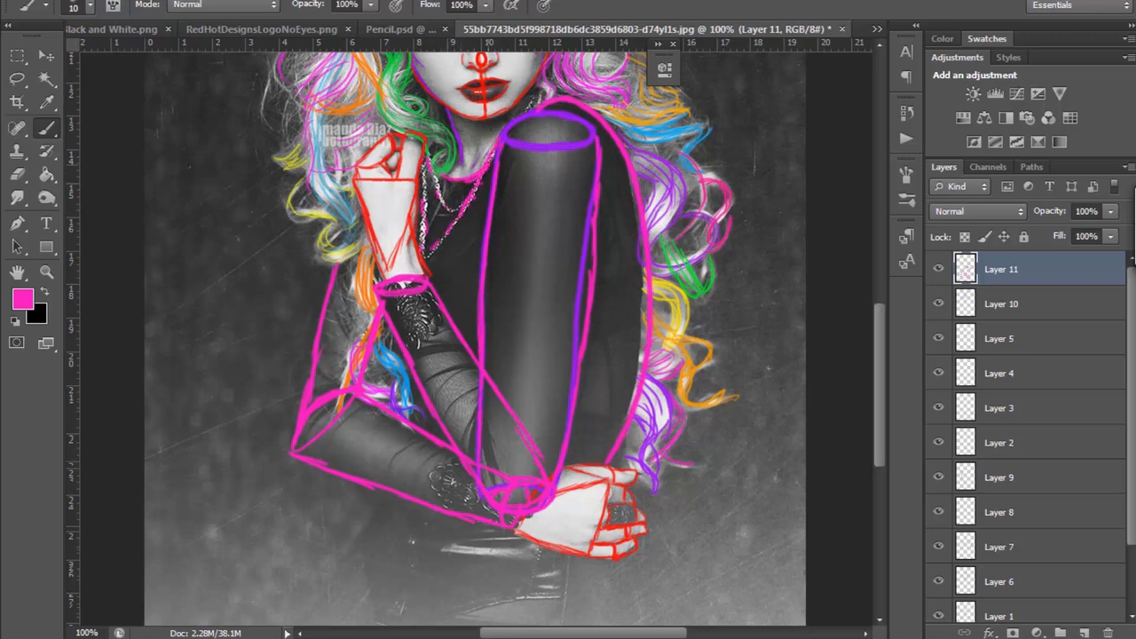
pyautogui.moveTo(475, 238)
pyautogui.mouseDown()
pyautogui.moveTo(442, 272)
pyautogui.moveTo(483, 227)
pyautogui.mouseUp()
pyautogui.moveTo(383, 494)
pyautogui.mouseDown()
pyautogui.moveTo(364, 527)
pyautogui.moveTo(372, 625)
pyautogui.mouseUp()
pyautogui.moveTo(467, 612)
pyautogui.mouseDown()
pyautogui.moveTo(568, 601)
pyautogui.moveTo(573, 568)
pyautogui.mouseUp()
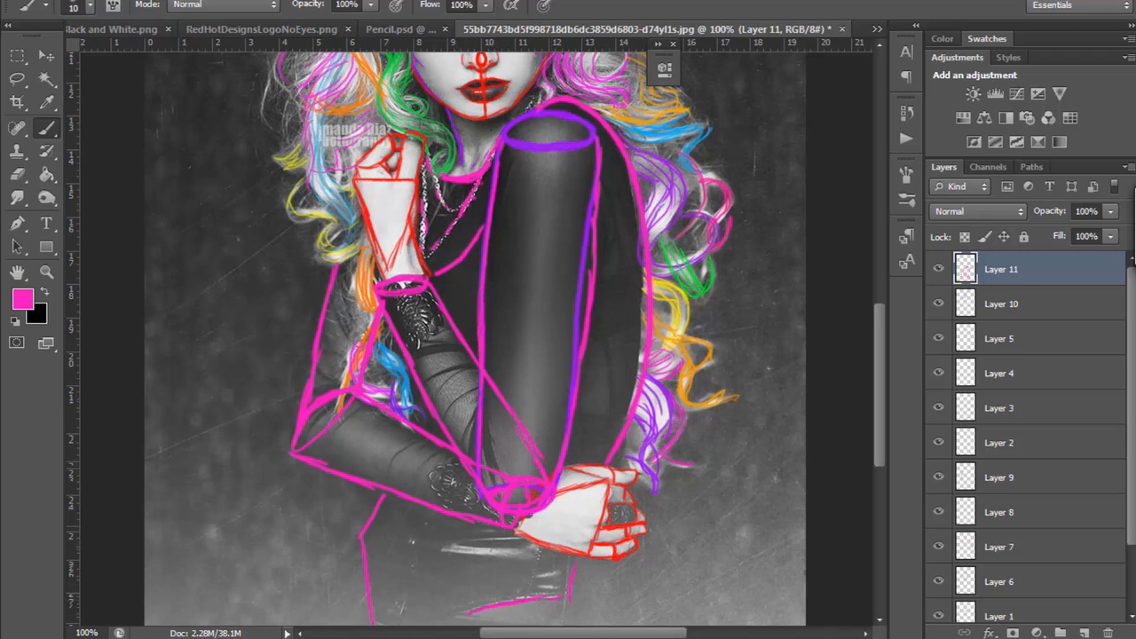
pyautogui.scroll(3, 479, 337)
pyautogui.scroll(-4, 479, 337)
pyautogui.scroll(1, 479, 337)
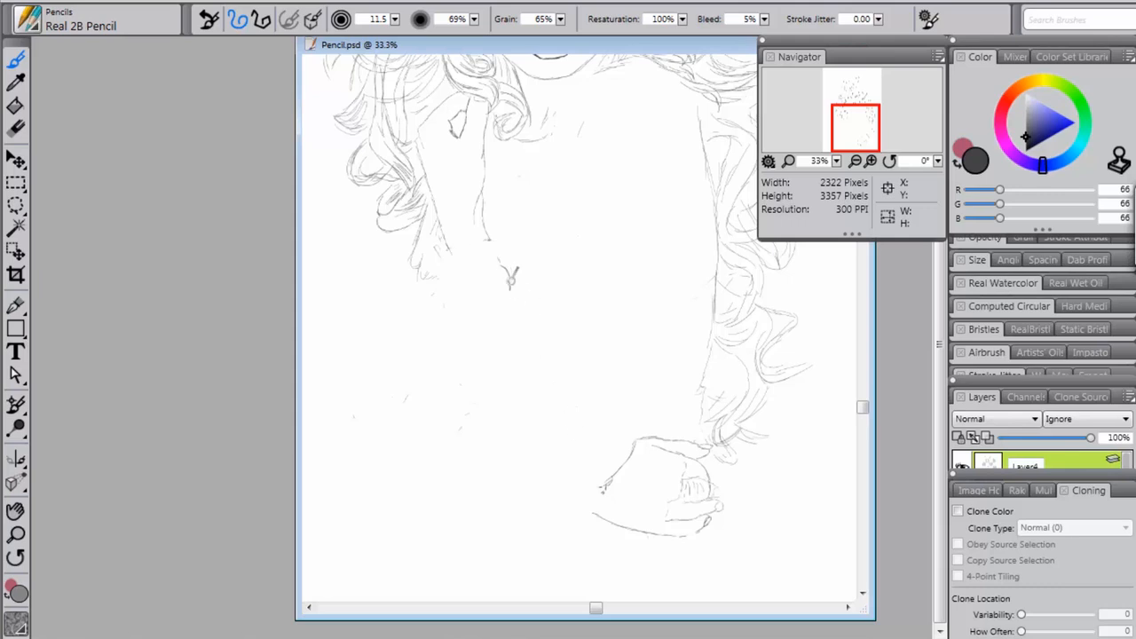
# Step: Switch to Corel Painter and pencil both edges of the raised forearm from the wrist down to the bent elbow
pyautogui.moveTo(513, 282)
pyautogui.mouseDown()
pyautogui.moveTo(575, 374)
pyautogui.moveTo(547, 330)
pyautogui.mouseUp()
pyautogui.moveTo(436, 247); pyautogui.dragTo(458, 284)
pyautogui.moveTo(474, 327)
pyautogui.mouseDown()
pyautogui.moveTo(561, 477)
pyautogui.moveTo(539, 453)
pyautogui.moveTo(568, 487)
pyautogui.moveTo(558, 472)
pyautogui.moveTo(606, 485)
pyautogui.mouseUp()
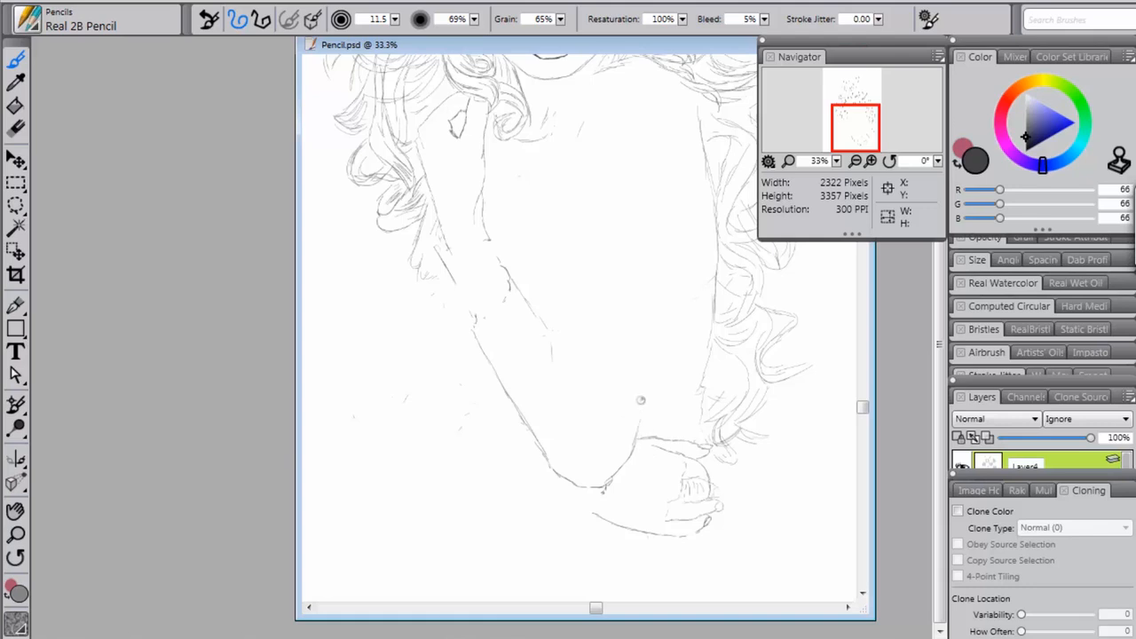
# Step: Sketch the near upper arm in pencil with a long contour on each side between the shoulder and the elbow
pyautogui.moveTo(862, 407); pyautogui.dragTo(863, 383)
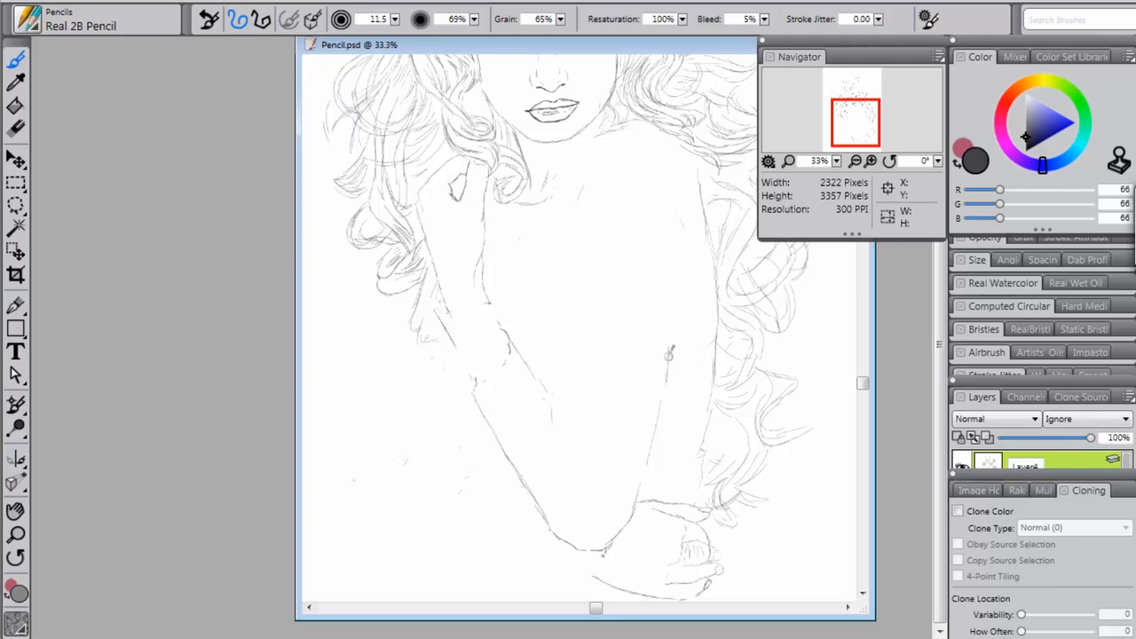
pyautogui.moveTo(669, 317)
pyautogui.mouseDown()
pyautogui.moveTo(669, 343)
pyautogui.moveTo(674, 292)
pyautogui.moveTo(672, 345)
pyautogui.moveTo(677, 267)
pyautogui.moveTo(679, 289)
pyautogui.mouseUp()
pyautogui.moveTo(561, 303)
pyautogui.mouseDown()
pyautogui.moveTo(567, 277)
pyautogui.moveTo(568, 368)
pyautogui.moveTo(552, 418)
pyautogui.moveTo(553, 408)
pyautogui.moveTo(559, 479)
pyautogui.mouseUp()
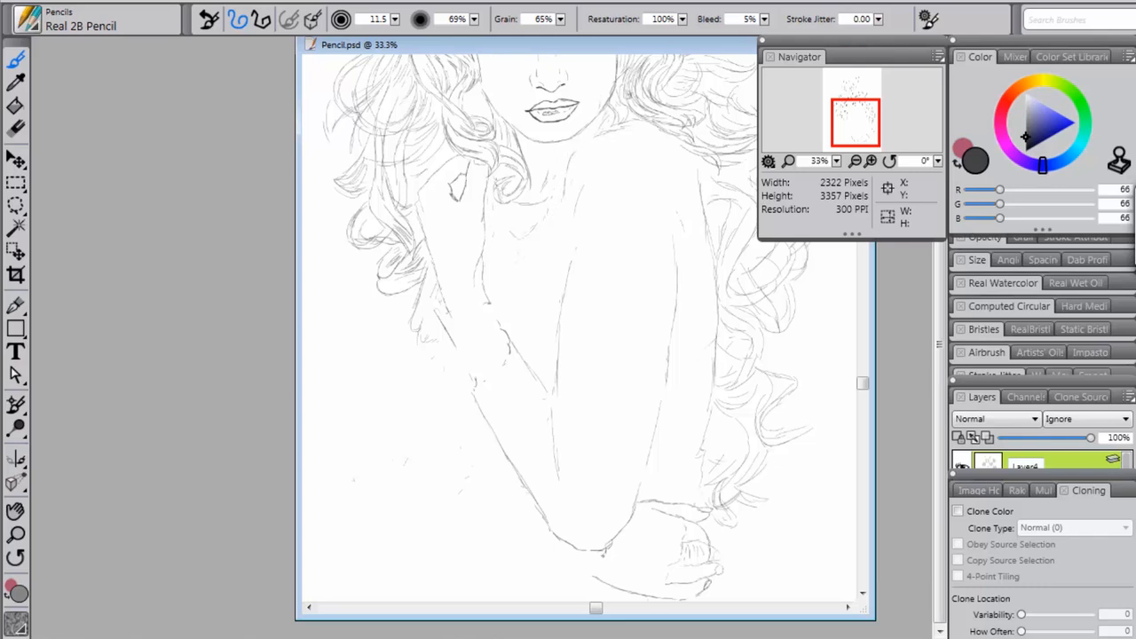
pyautogui.scroll(5, 585, 328)
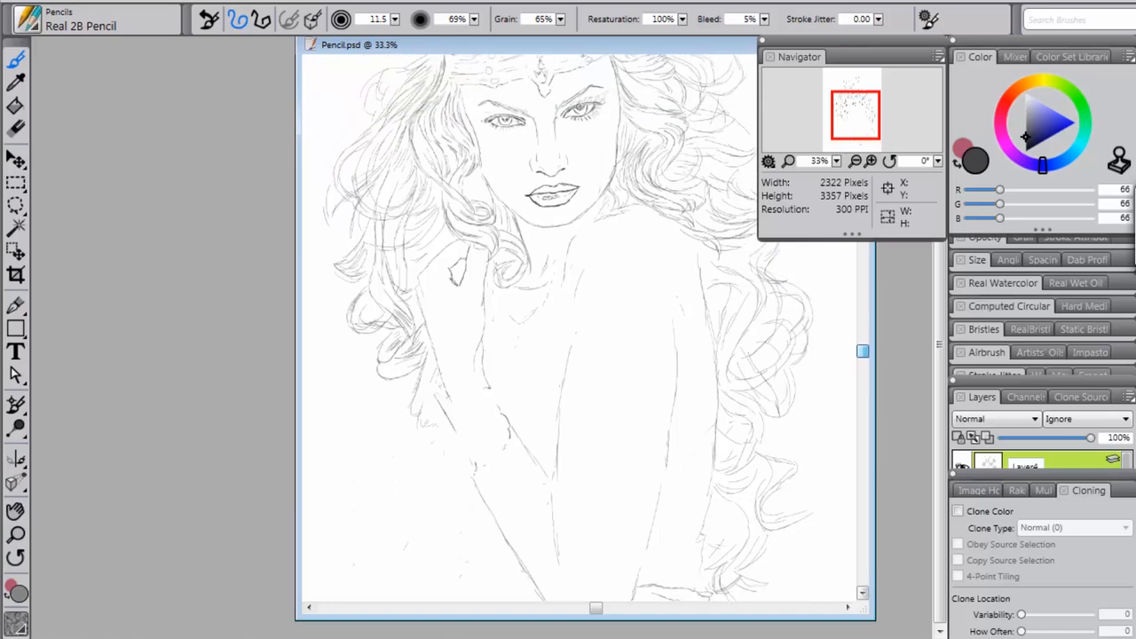
pyautogui.scroll(2, 585, 328)
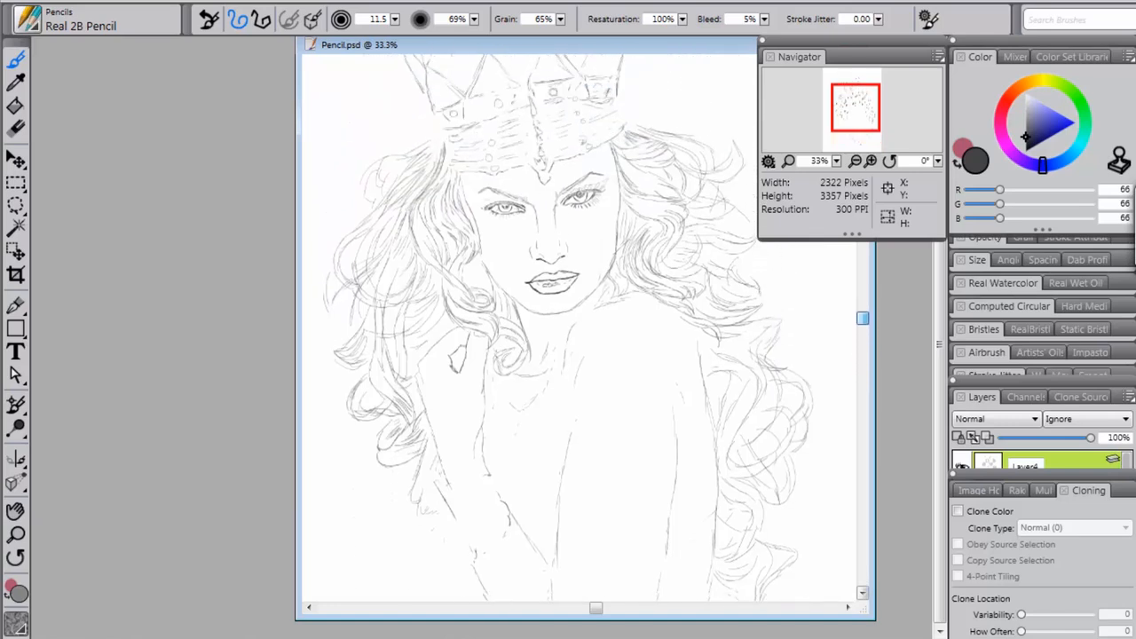
pyautogui.scroll(-2, 585, 328)
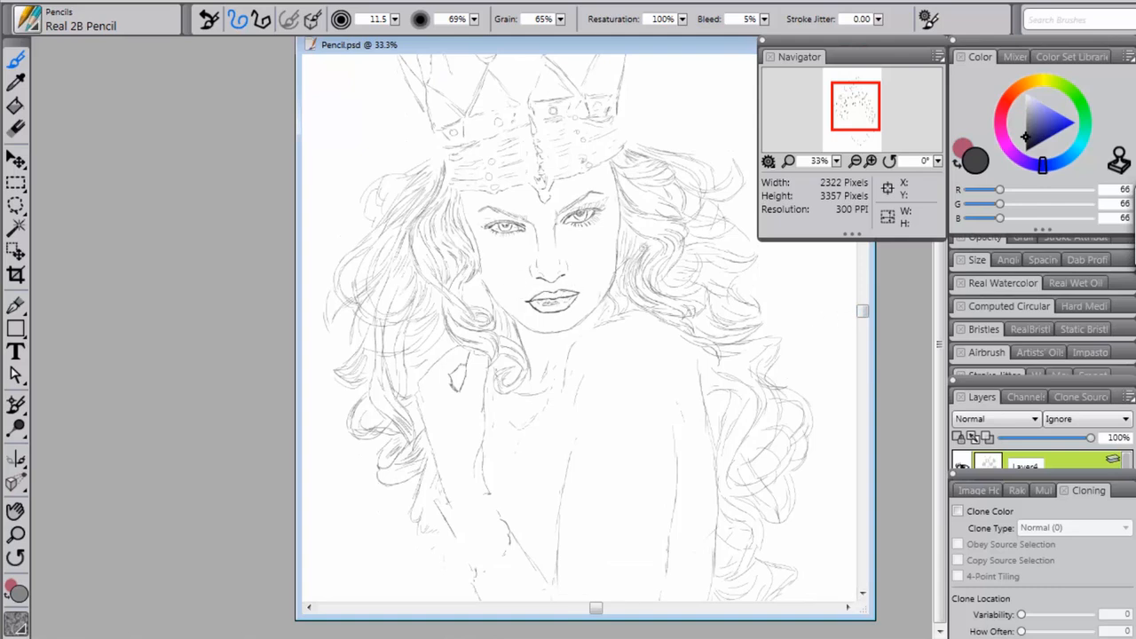
pyautogui.scroll(3, 553, 298)
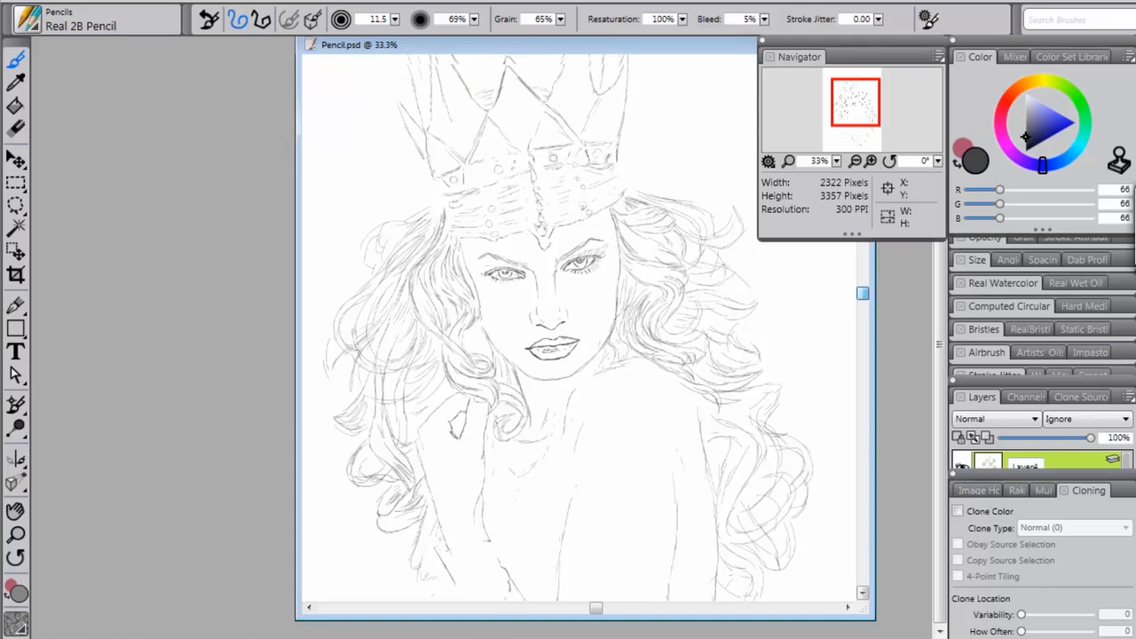
pyautogui.scroll(-3, 553, 298)
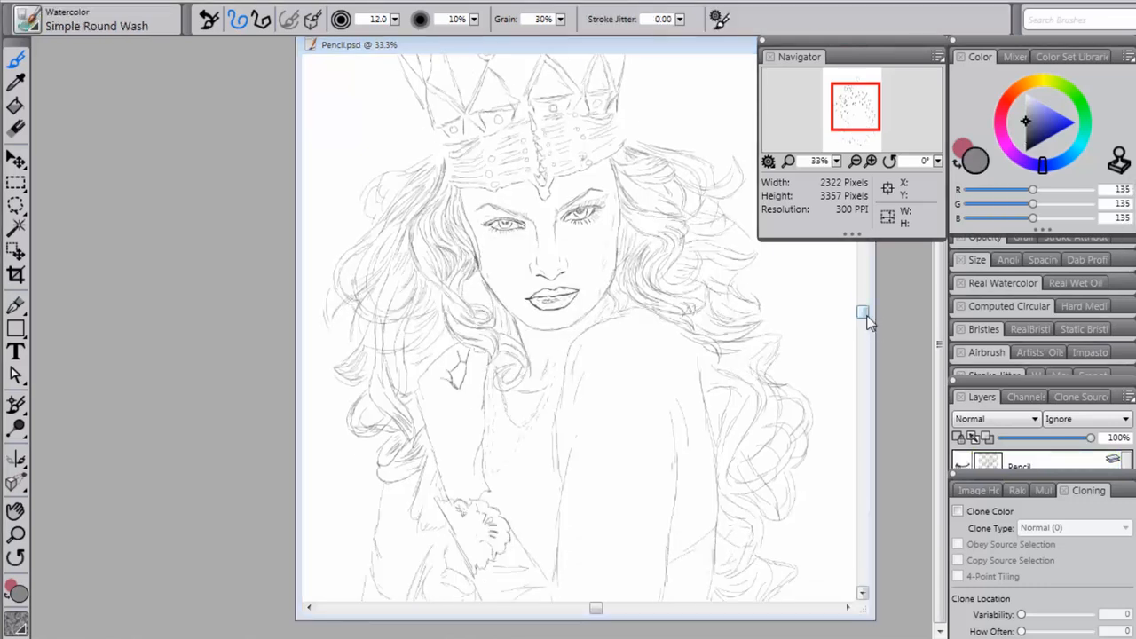
# Step: Shade the lips and begin the first eyelid in gray with the Watercolor Simple Round Wash brush at size 12 and 10% opacity
pyautogui.moveTo(862, 313)
pyautogui.mouseDown()
pyautogui.moveTo(874, 435)
pyautogui.moveTo(853, 285)
pyautogui.moveTo(850, 338)
pyautogui.moveTo(844, 304)
pyautogui.mouseUp()
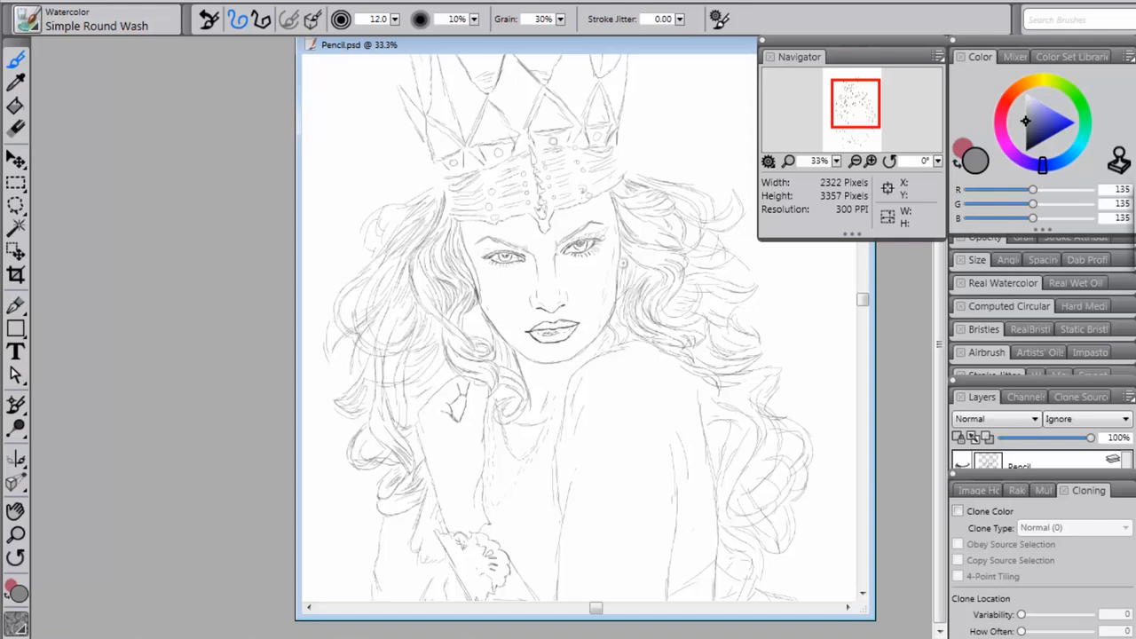
pyautogui.moveTo(859, 307); pyautogui.dragTo(861, 302)
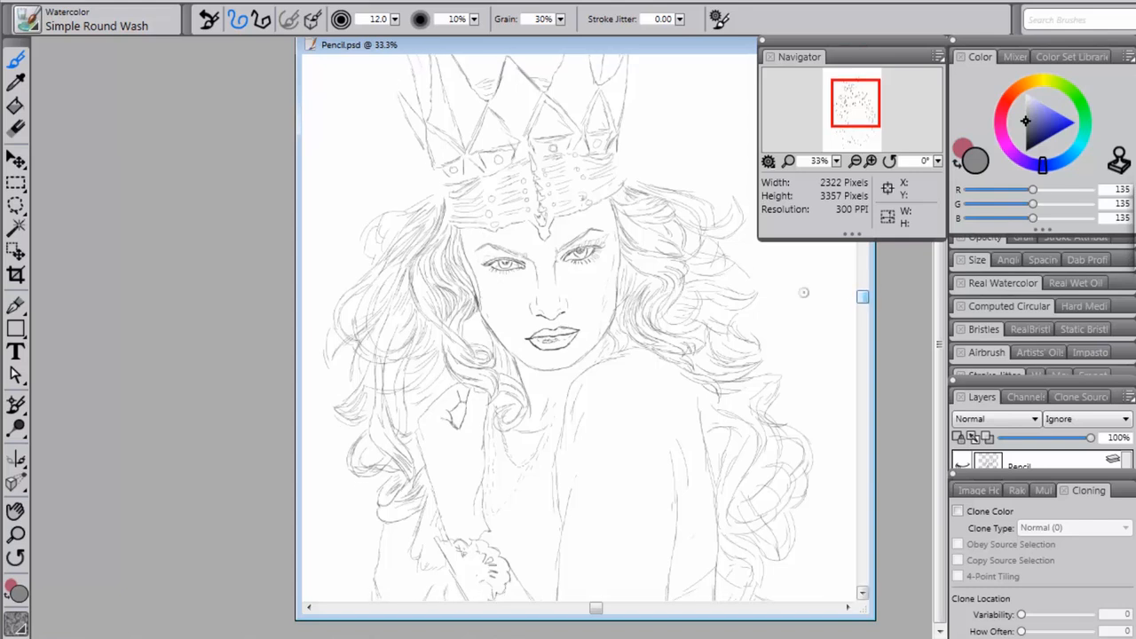
pyautogui.click(31, 26)
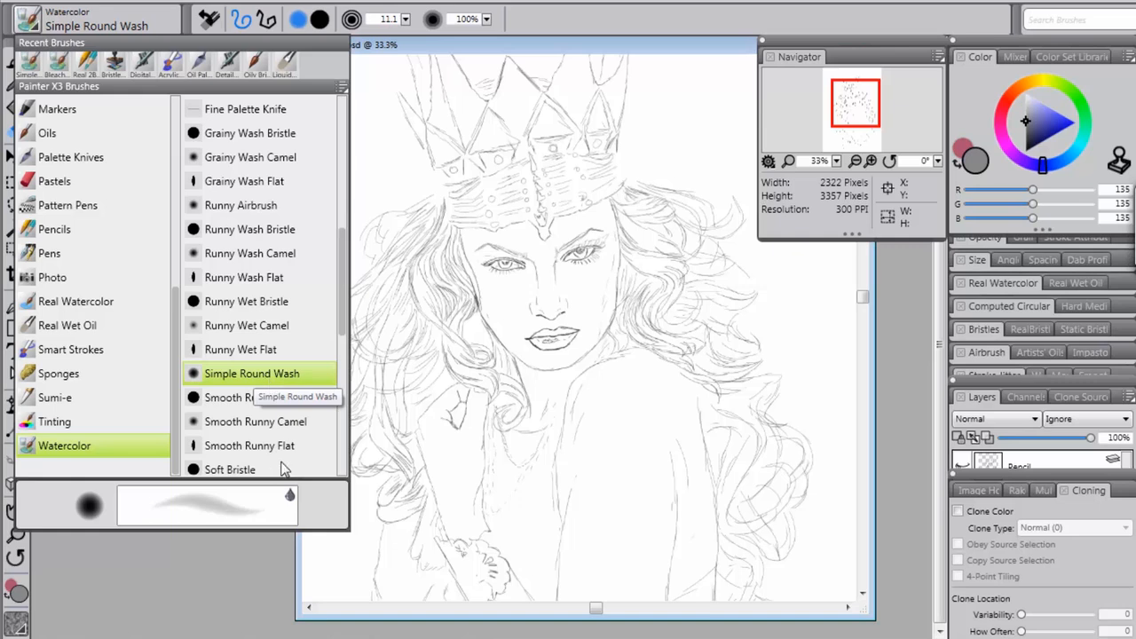
pyautogui.click(1025, 125)
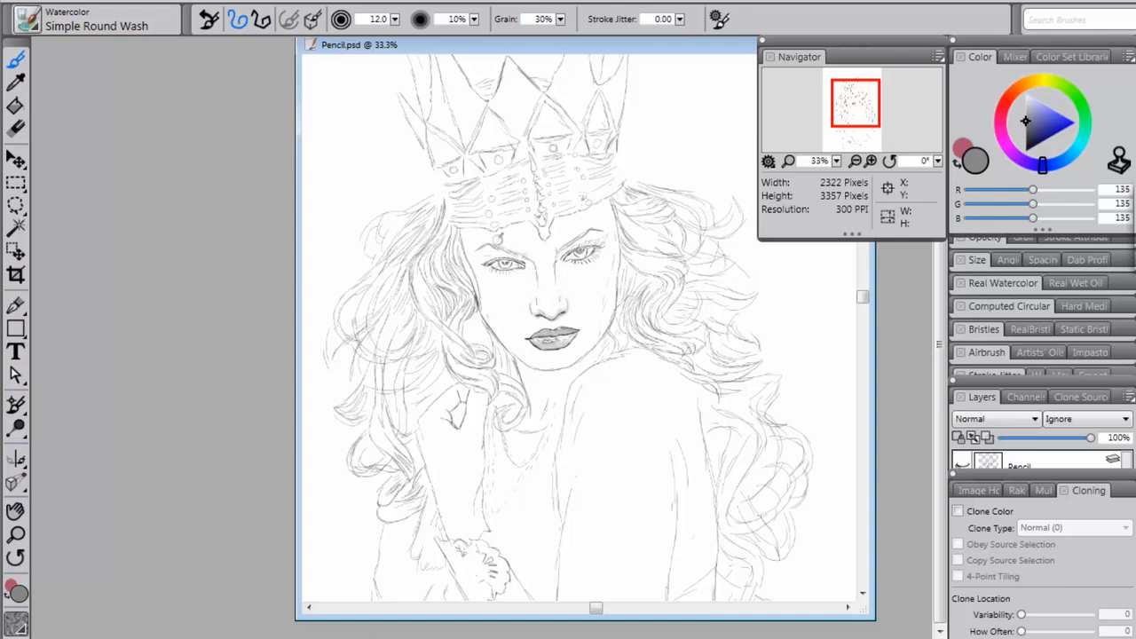
pyautogui.moveTo(501, 257)
pyautogui.mouseDown()
pyautogui.moveTo(485, 252)
pyautogui.moveTo(520, 255)
pyautogui.mouseUp()
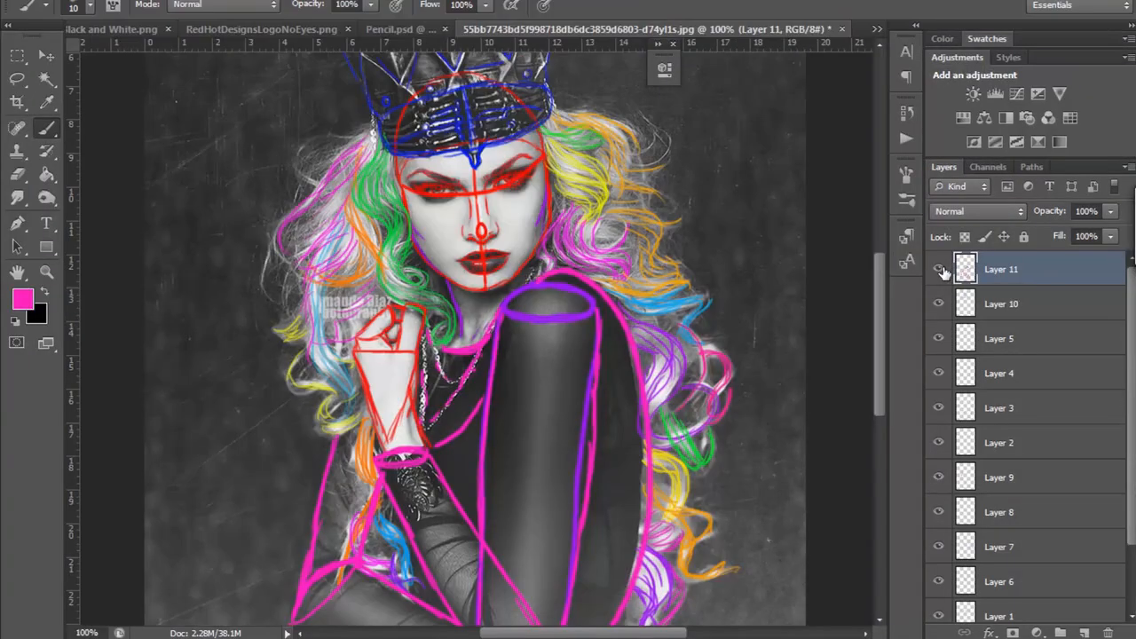
# Step: Switch to Photoshop, duplicate the Background copy layer as Background copy 2 and move the duplicate to the top of the layer stack
pyautogui.moveTo(1132, 341); pyautogui.dragTo(1132, 437)
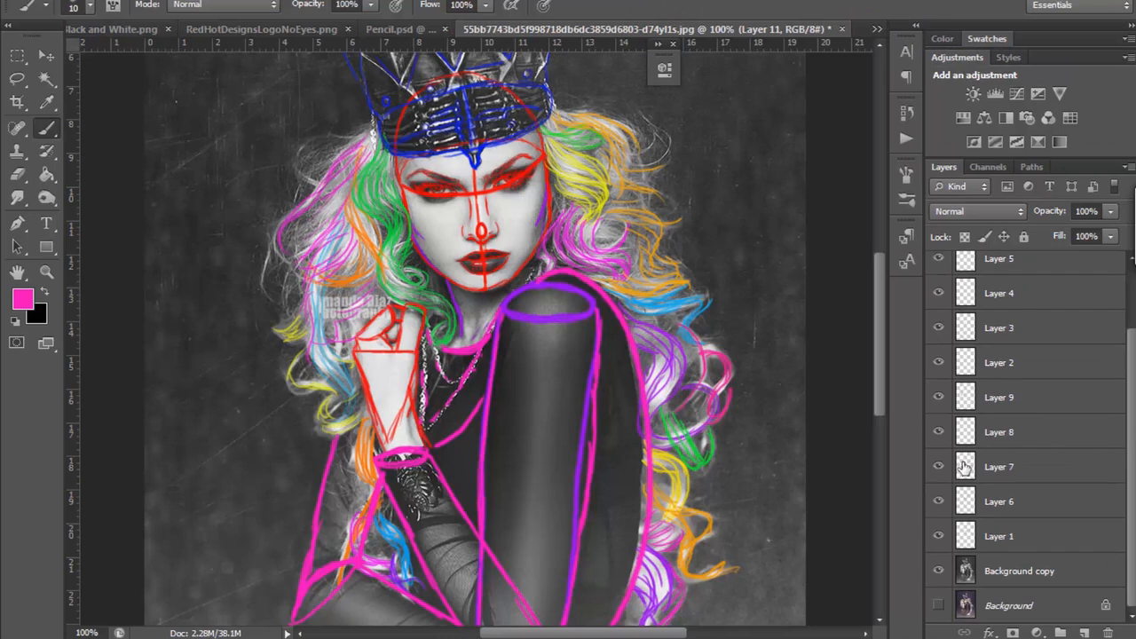
pyautogui.click(1008, 574)
pyautogui.rightClick(1009, 574)
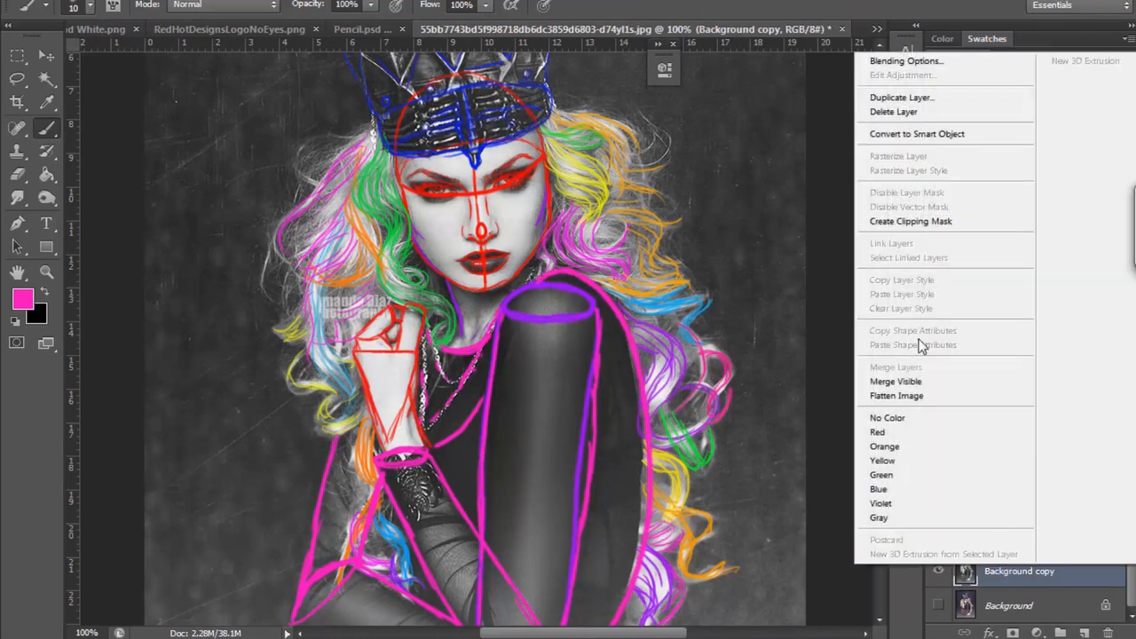
pyautogui.click(898, 97)
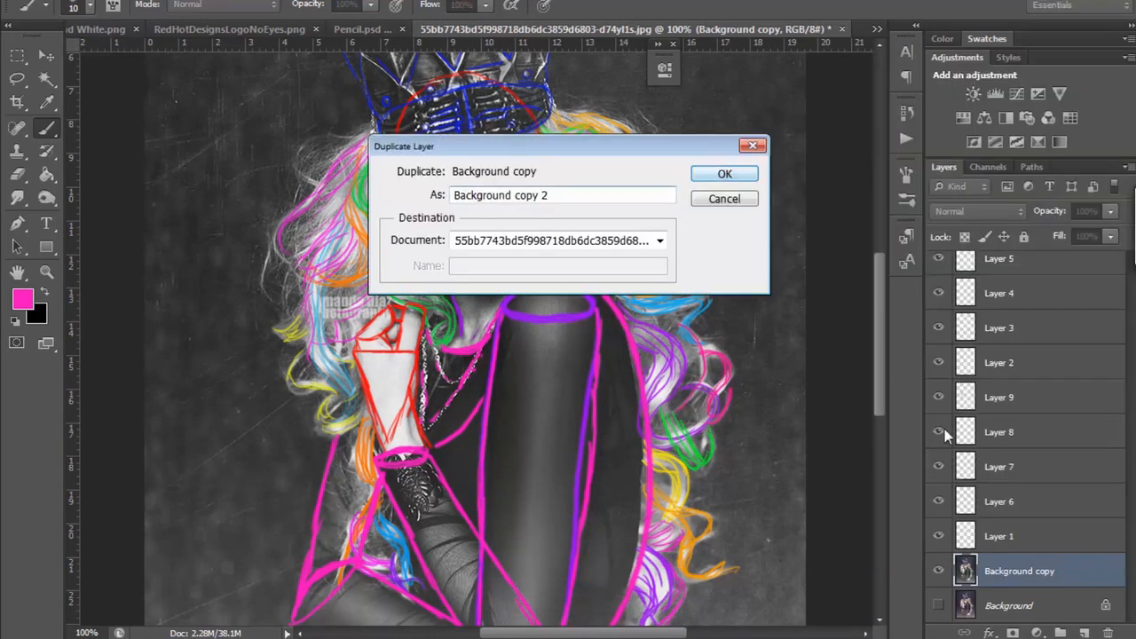
pyautogui.click(720, 173)
pyautogui.moveTo(1021, 571)
pyautogui.mouseDown()
pyautogui.moveTo(997, 225)
pyautogui.moveTo(999, 263)
pyautogui.mouseUp()
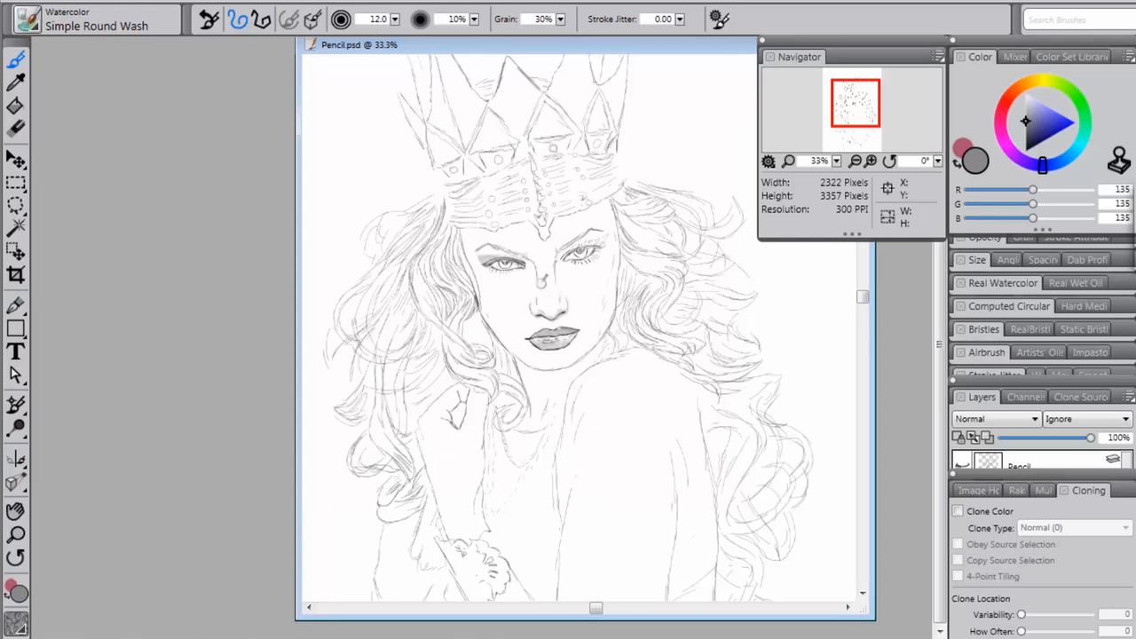
# Step: Switch to Corel Painter and shade the lids and sockets of both eyes with the gray wash
pyautogui.moveTo(488, 263)
pyautogui.mouseDown()
pyautogui.moveTo(523, 271)
pyautogui.moveTo(499, 271)
pyautogui.moveTo(489, 257)
pyautogui.moveTo(523, 259)
pyautogui.moveTo(539, 287)
pyautogui.mouseUp()
pyautogui.moveTo(573, 245)
pyautogui.mouseDown()
pyautogui.moveTo(564, 258)
pyautogui.moveTo(607, 234)
pyautogui.moveTo(557, 265)
pyautogui.moveTo(559, 253)
pyautogui.moveTo(556, 271)
pyautogui.moveTo(585, 232)
pyautogui.moveTo(571, 242)
pyautogui.moveTo(596, 229)
pyautogui.mouseUp()
pyautogui.moveTo(520, 257)
pyautogui.mouseDown()
pyautogui.moveTo(497, 241)
pyautogui.moveTo(482, 248)
pyautogui.mouseUp()
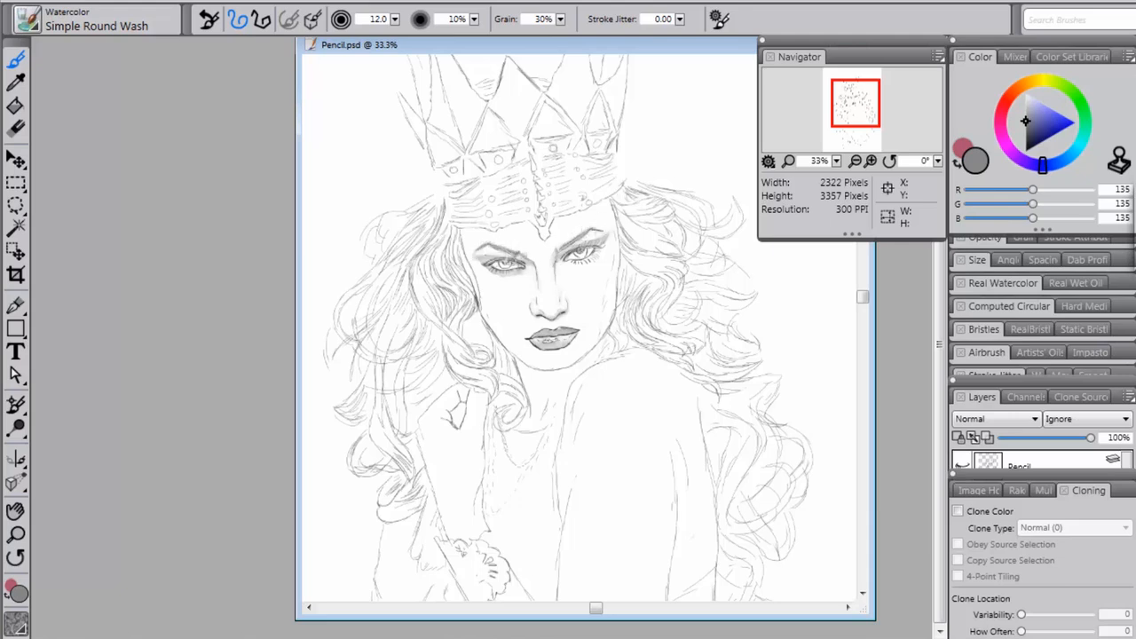
pyautogui.moveTo(586, 256)
pyautogui.mouseDown()
pyautogui.moveTo(592, 263)
pyautogui.moveTo(593, 252)
pyautogui.moveTo(561, 261)
pyautogui.moveTo(605, 242)
pyautogui.moveTo(582, 265)
pyautogui.mouseUp()
# Step: Shade the forehead beneath the crown's lower edge and the face contour along the jaw, chin and temple in gray
pyautogui.moveTo(537, 227)
pyautogui.mouseDown()
pyautogui.moveTo(600, 202)
pyautogui.moveTo(528, 226)
pyautogui.moveTo(509, 218)
pyautogui.moveTo(500, 232)
pyautogui.moveTo(459, 228)
pyautogui.mouseUp()
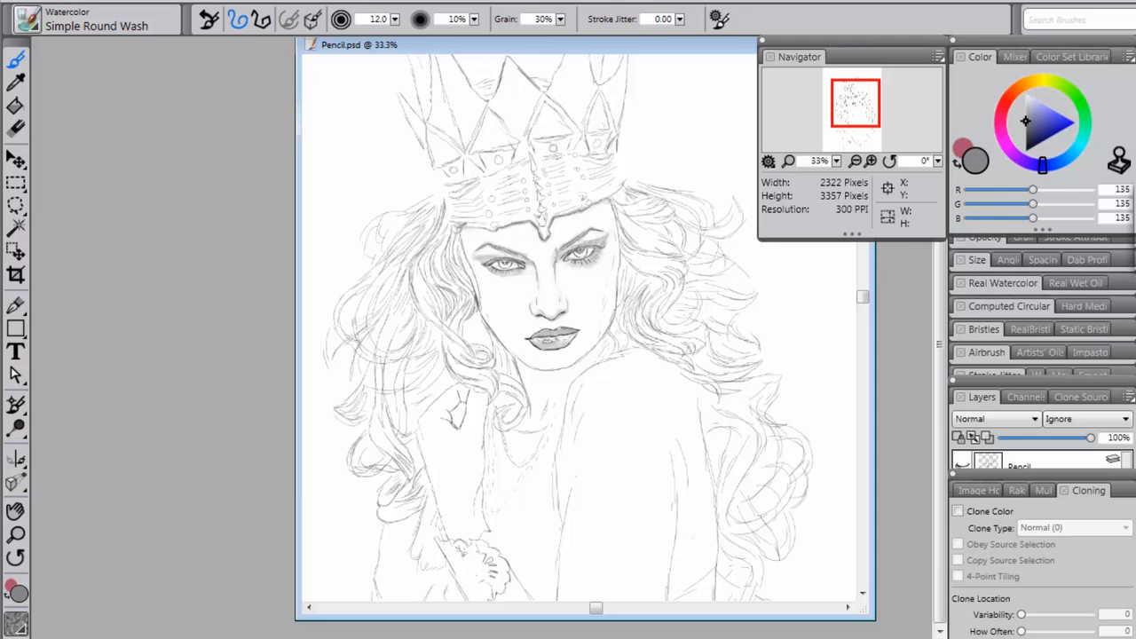
pyautogui.moveTo(485, 297)
pyautogui.mouseDown()
pyautogui.moveTo(479, 288)
pyautogui.moveTo(518, 380)
pyautogui.moveTo(511, 352)
pyautogui.moveTo(558, 363)
pyautogui.moveTo(599, 335)
pyautogui.mouseUp()
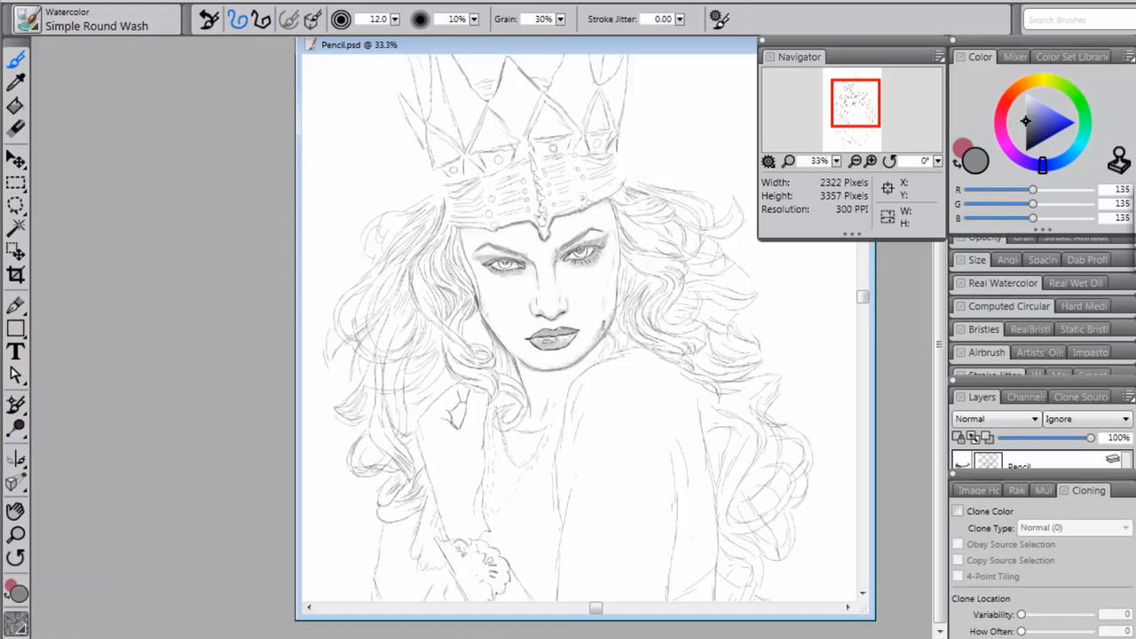
pyautogui.moveTo(614, 285); pyautogui.dragTo(620, 225)
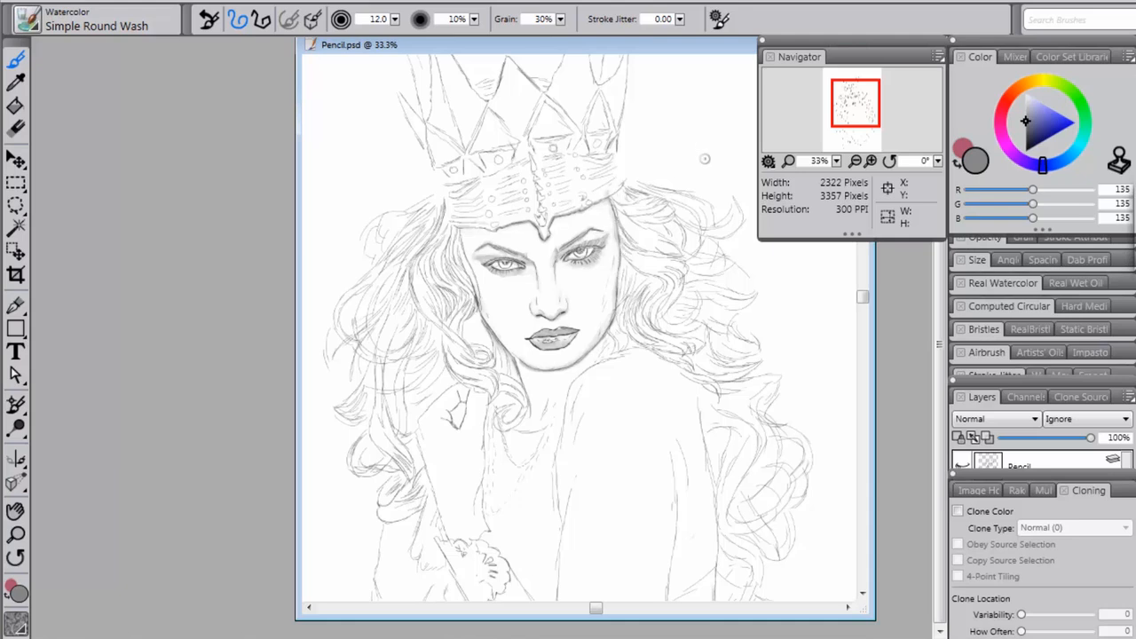
pyautogui.moveTo(863, 293)
pyautogui.mouseDown()
pyautogui.moveTo(864, 317)
pyautogui.moveTo(865, 302)
pyautogui.mouseUp()
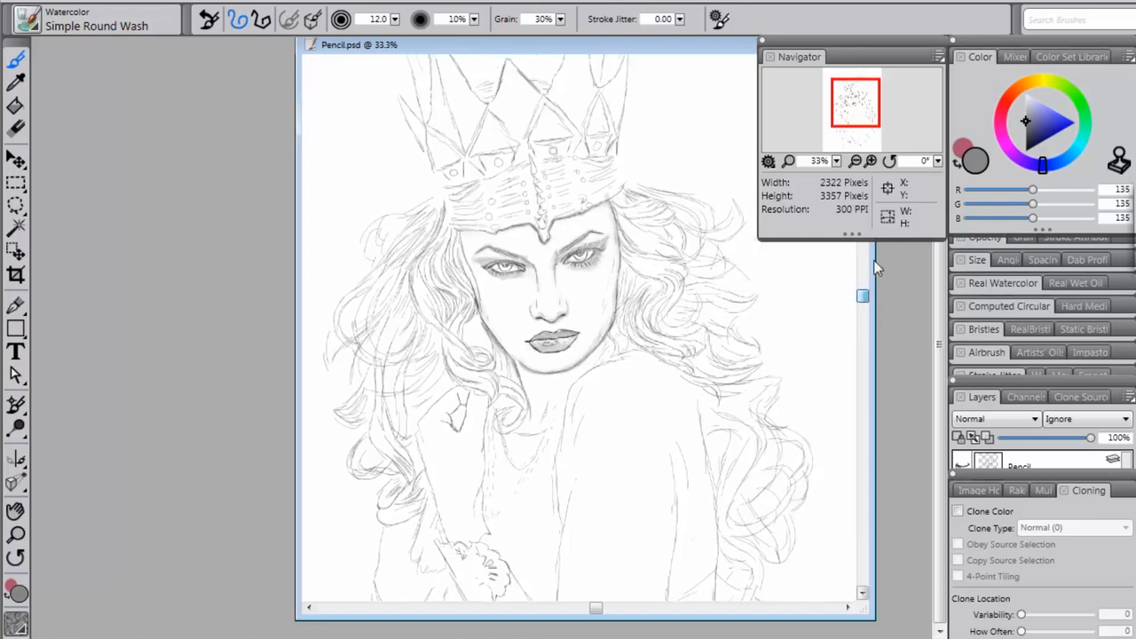